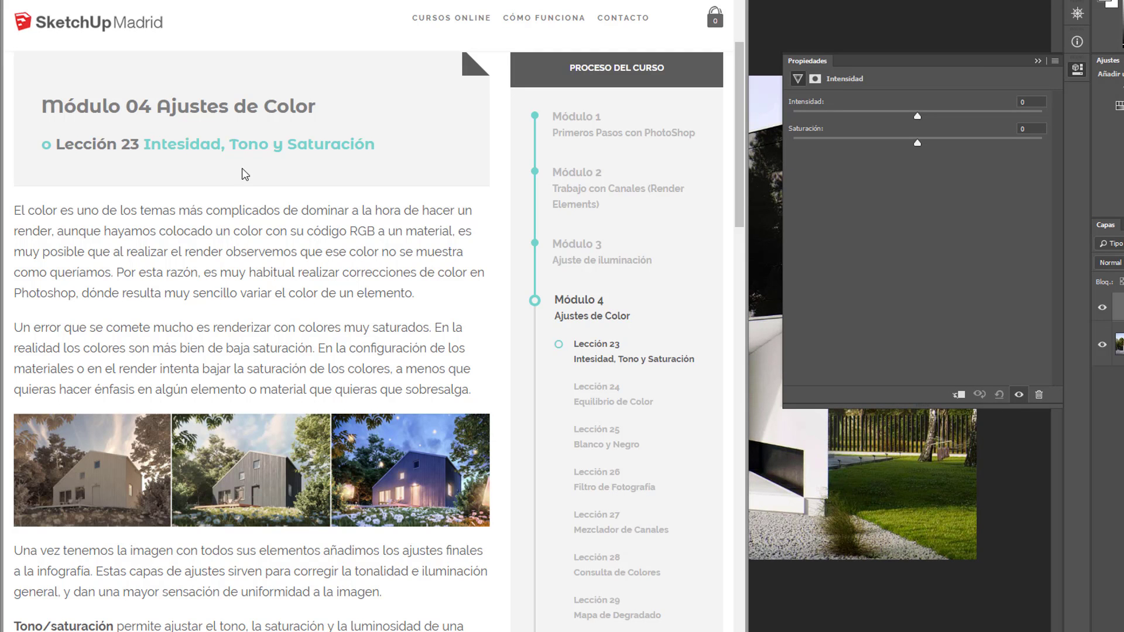
Step: Review the course page for Lección 23 on Intensidad, Tono y Saturación, from its title down to the practice section
{"action": "left_click_drag", "start_coordinate": [223, 143], "coordinate": [145, 139]}
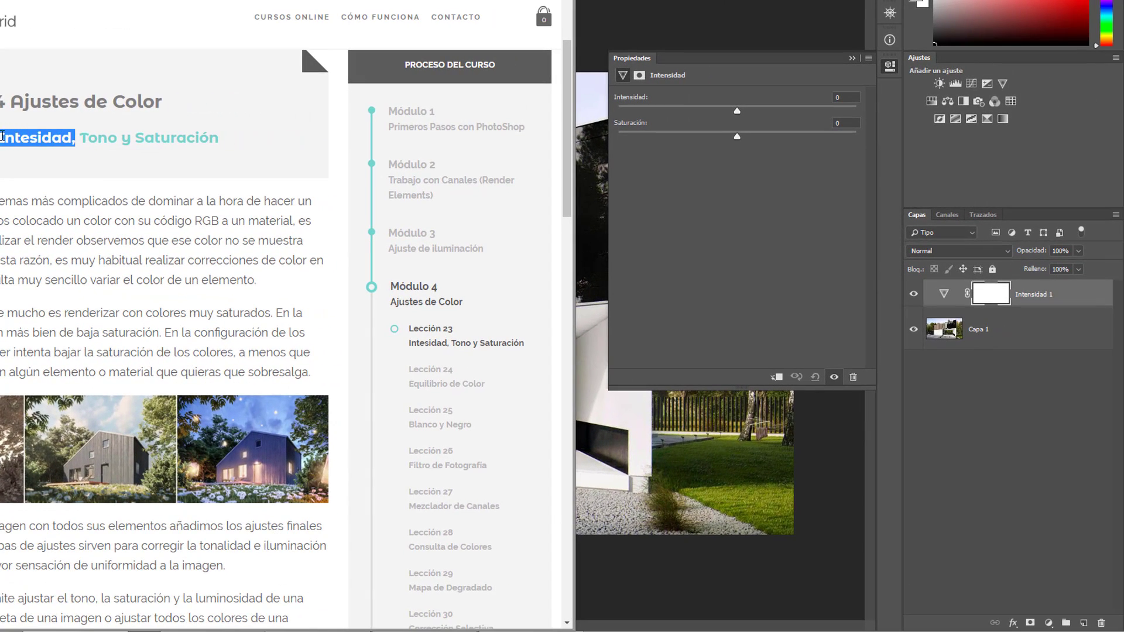
{"action": "left_click_drag", "start_coordinate": [87, 139], "coordinate": [196, 139]}
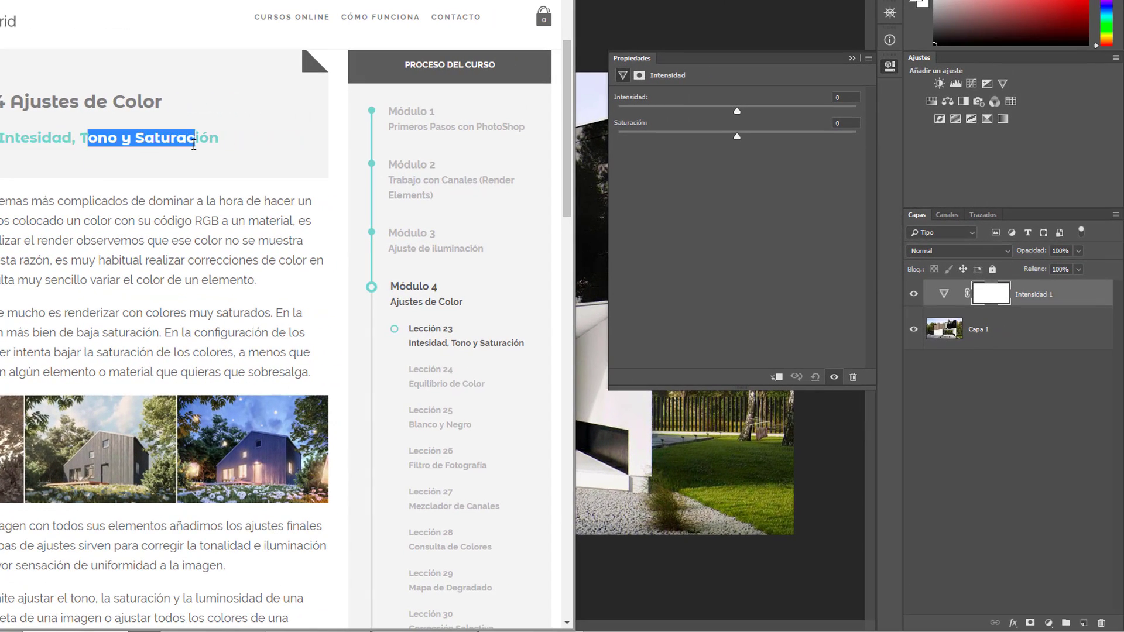
{"action": "left_click", "coordinate": [94, 138]}
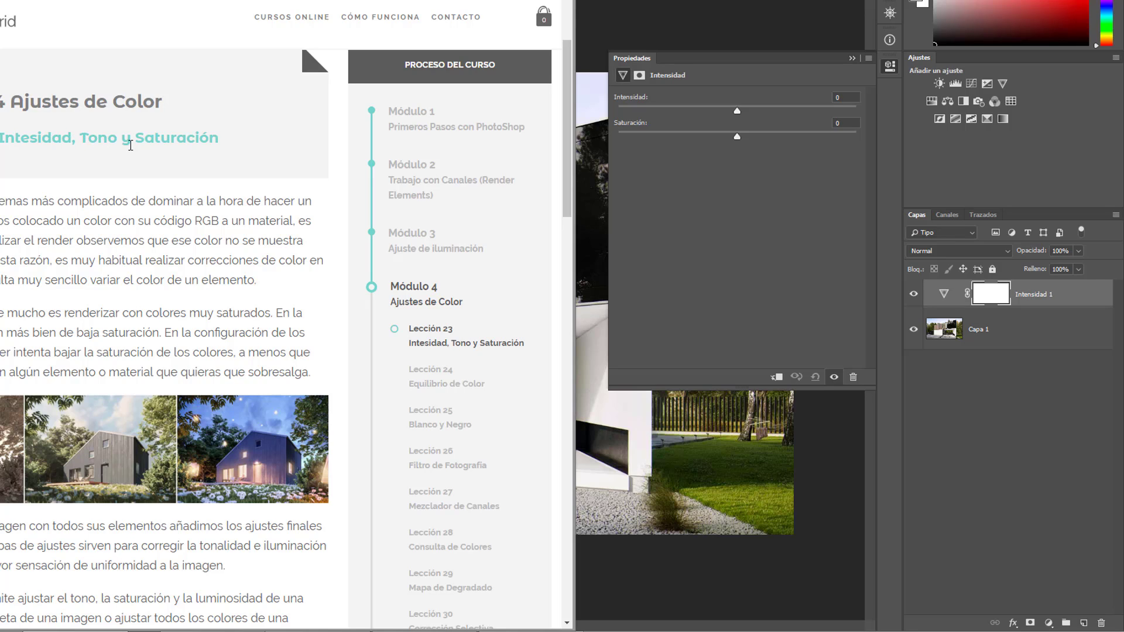
{"action": "left_click_drag", "start_coordinate": [220, 140], "coordinate": [80, 139]}
{"action": "left_click", "coordinate": [100, 193]}
{"action": "left_click_drag", "start_coordinate": [567, 126], "coordinate": [567, 342]}
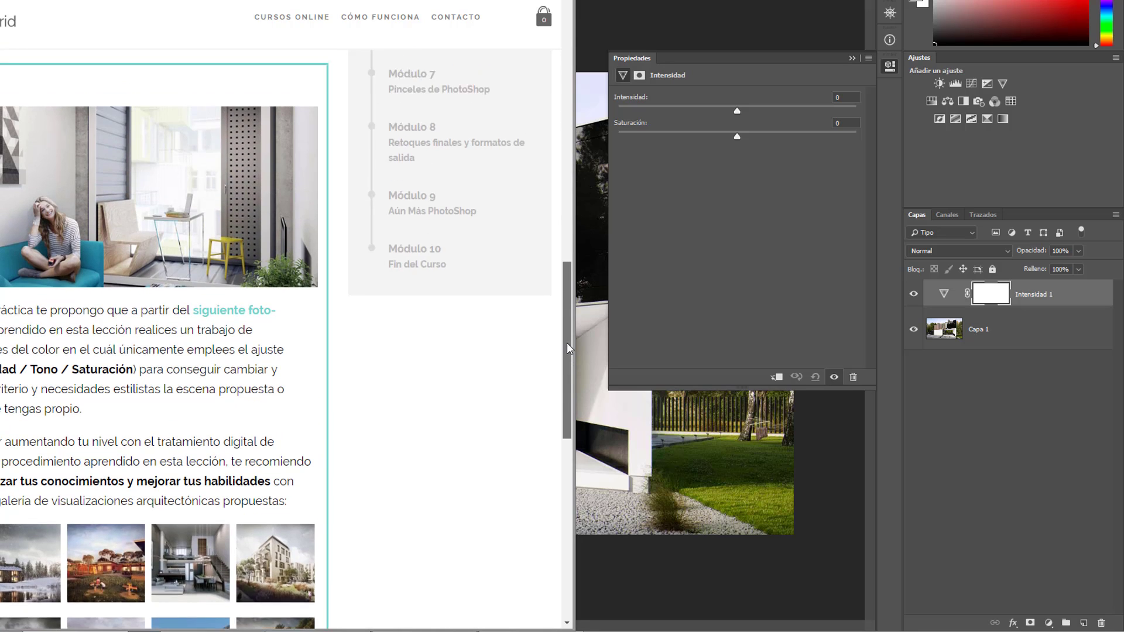
Step: Switch to Photoshop and replace the existing Intensidad adjustment layer with a fresh one above Capa 1
{"action": "left_click", "coordinate": [645, 408]}
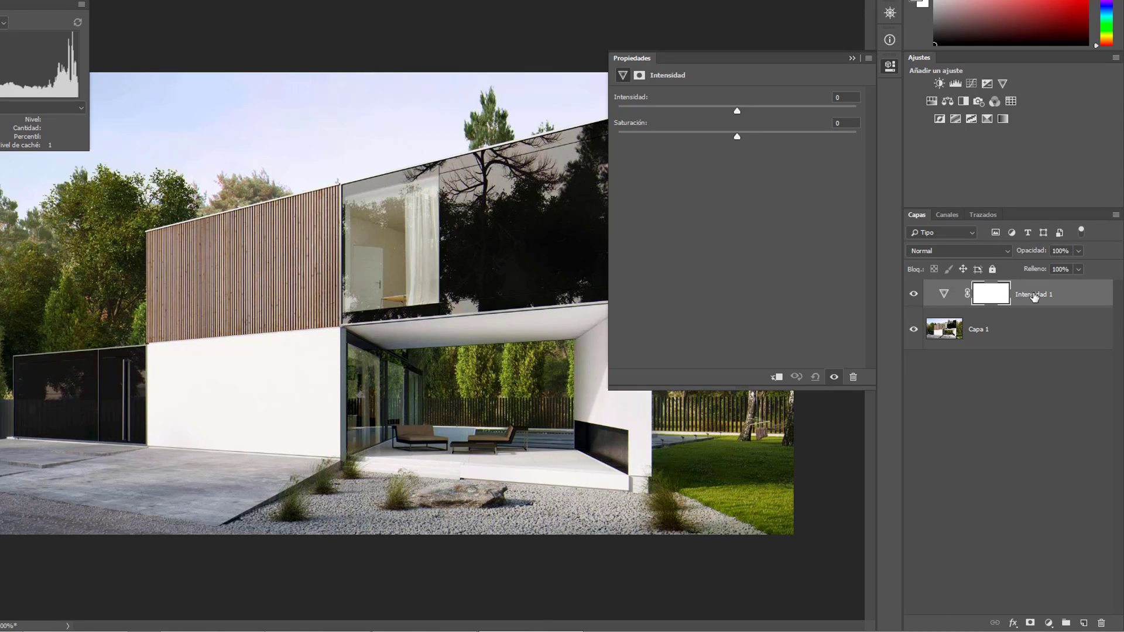
{"action": "left_click_drag", "start_coordinate": [1031, 295], "coordinate": [1100, 623]}
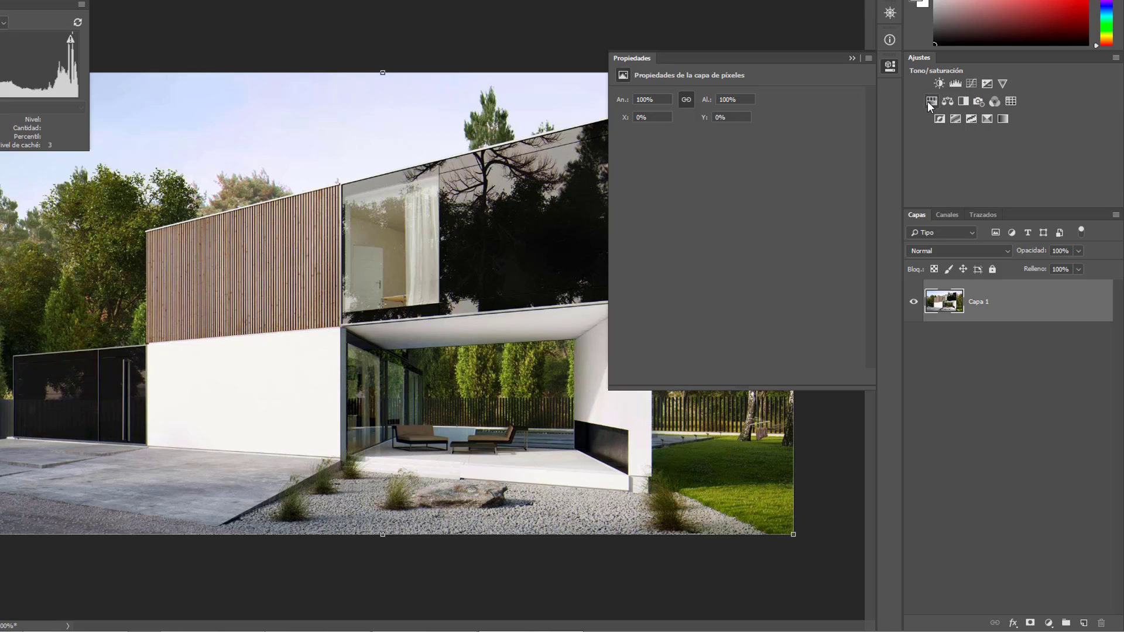
{"action": "left_click", "coordinate": [1048, 623]}
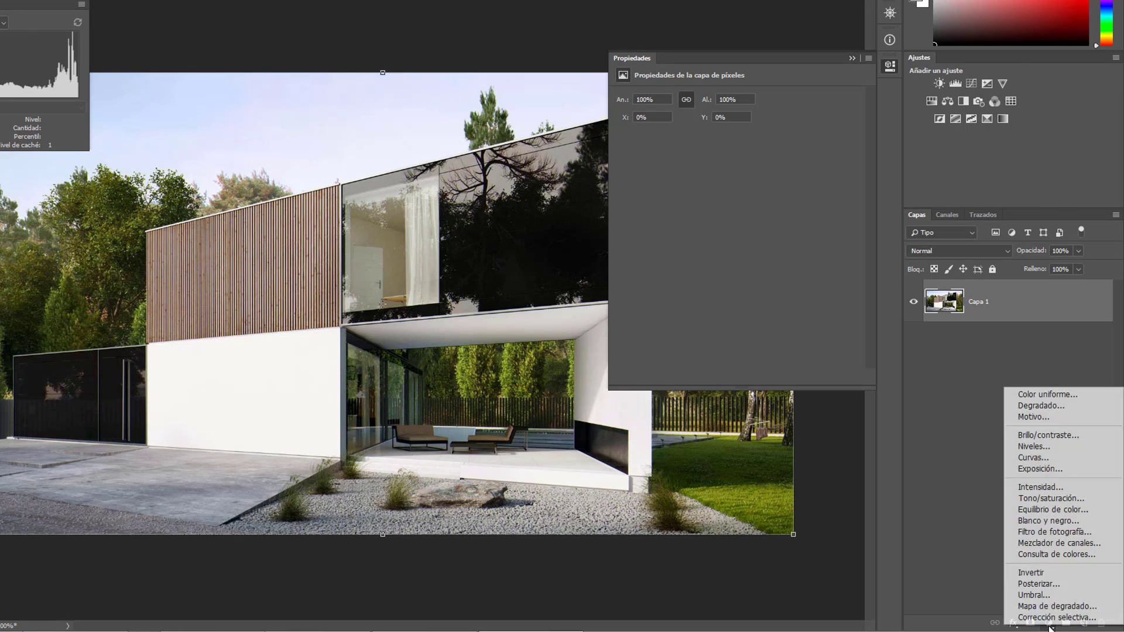
{"action": "left_click", "coordinate": [1049, 627]}
{"action": "left_click", "coordinate": [1050, 626]}
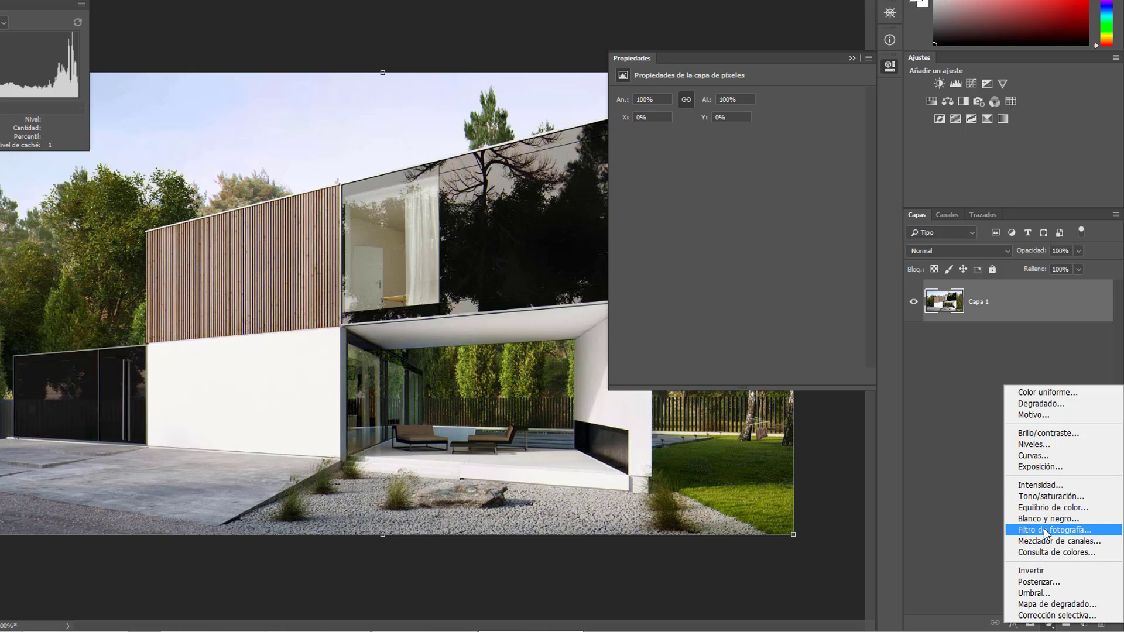
{"action": "left_click", "coordinate": [1062, 484]}
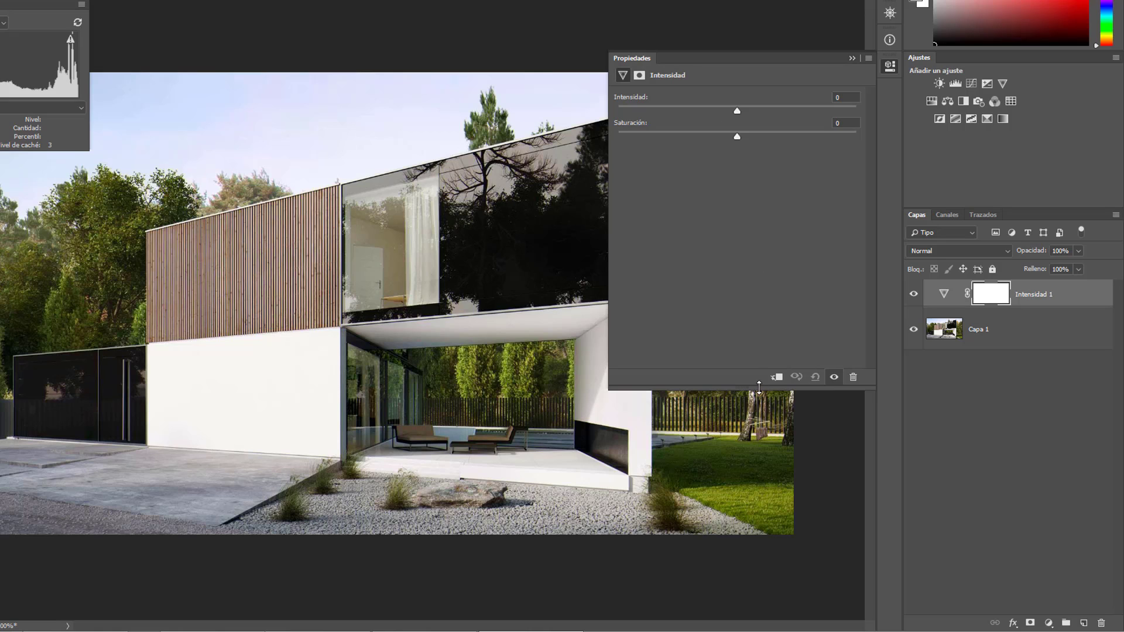
Step: Shorten the adjustment's properties window and check the layer mask settings before returning to the Intensidad settings
{"action": "left_click_drag", "start_coordinate": [758, 390], "coordinate": [758, 350]}
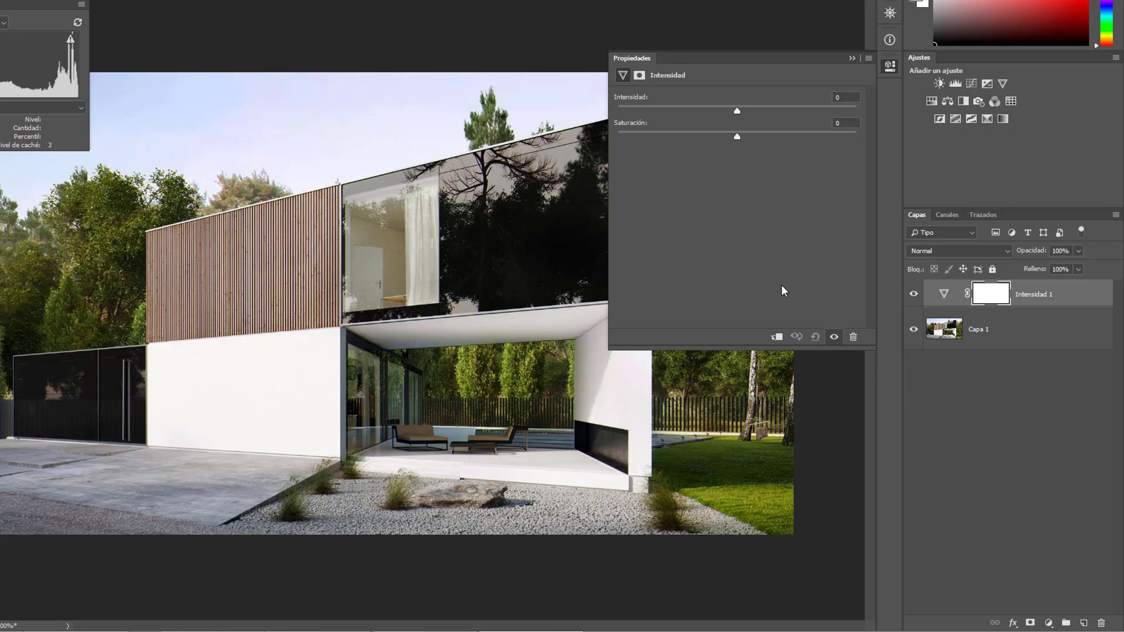
{"action": "left_click", "coordinate": [640, 75]}
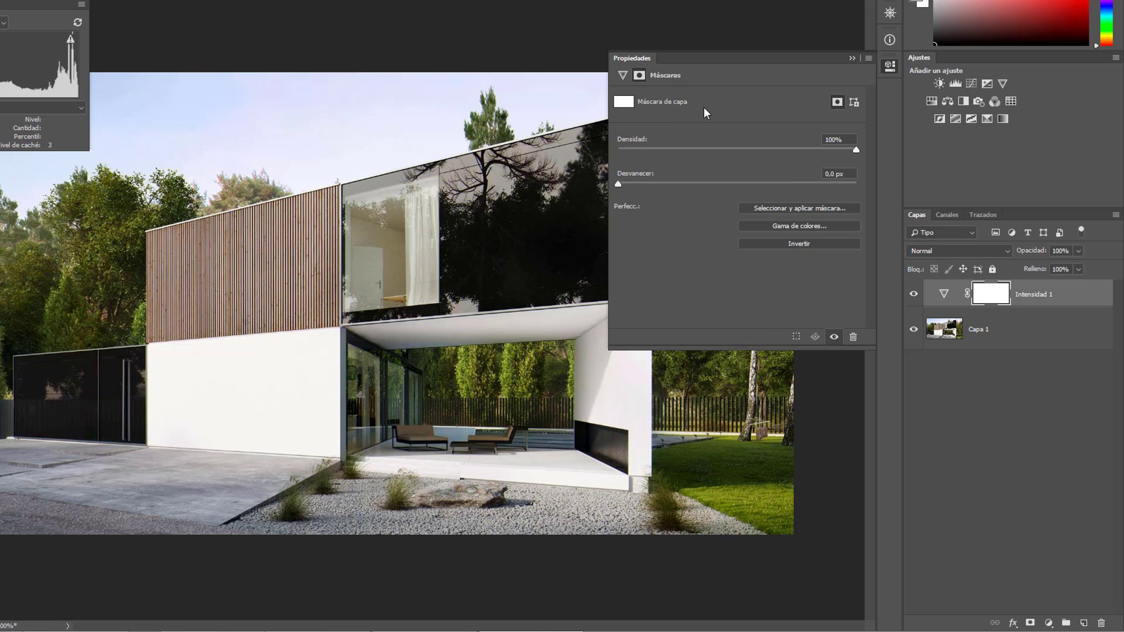
{"action": "left_click", "coordinate": [624, 73]}
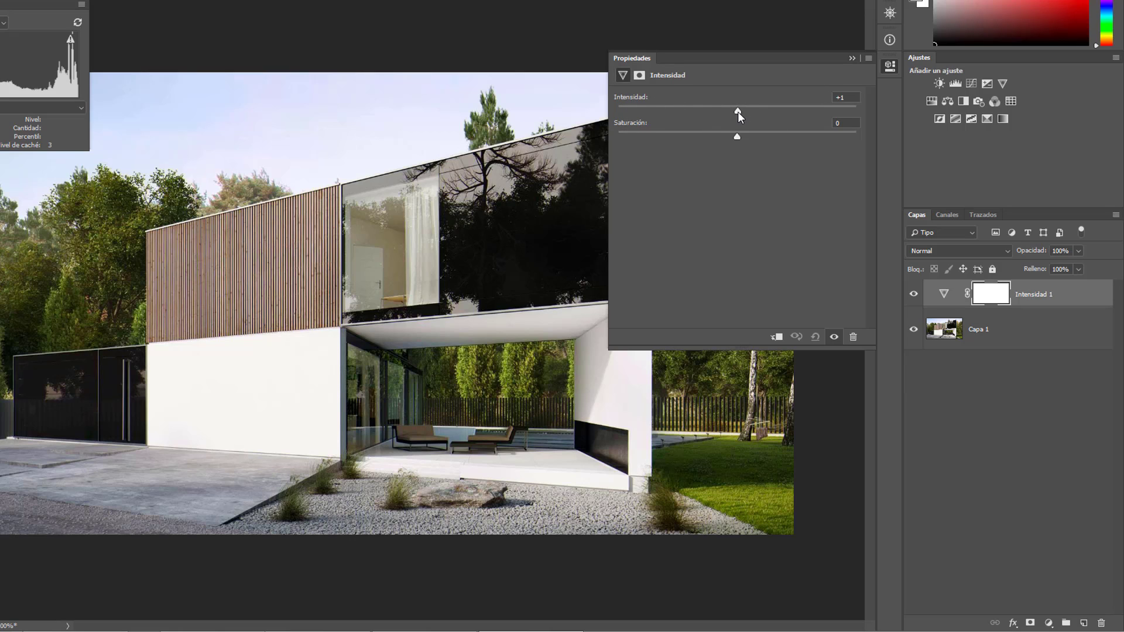
Step: Try Intensidad at +20 with Saturación at +17 and reset the adjustment to its defaults
{"action": "left_click_drag", "start_coordinate": [740, 116], "coordinate": [745, 141]}
{"action": "left_click", "coordinate": [737, 136]}
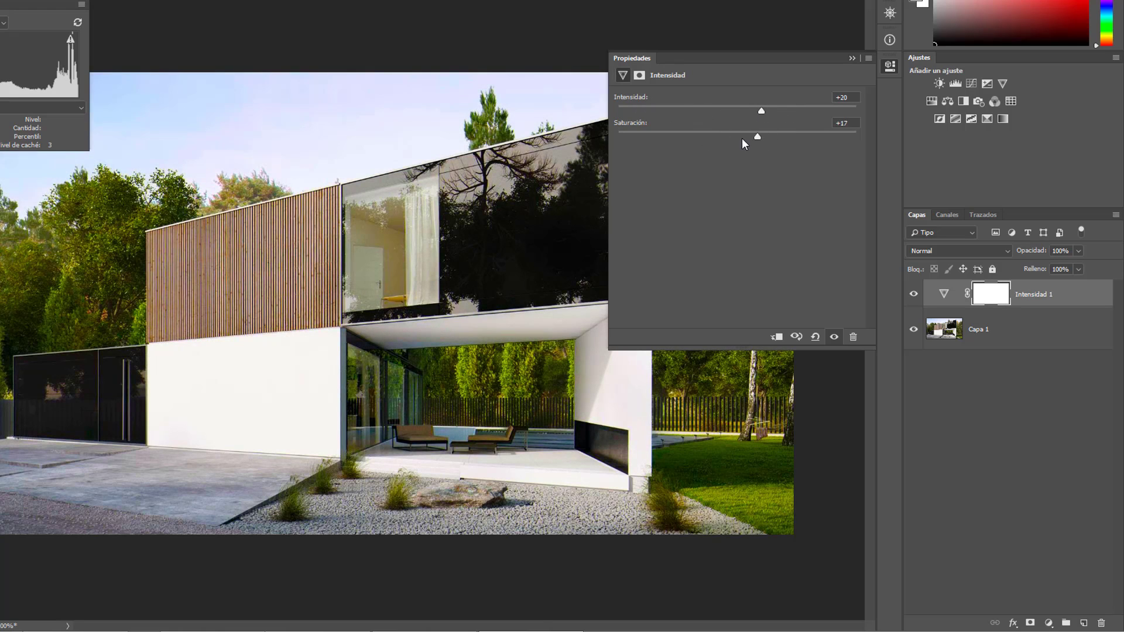
{"action": "left_click", "coordinate": [814, 338]}
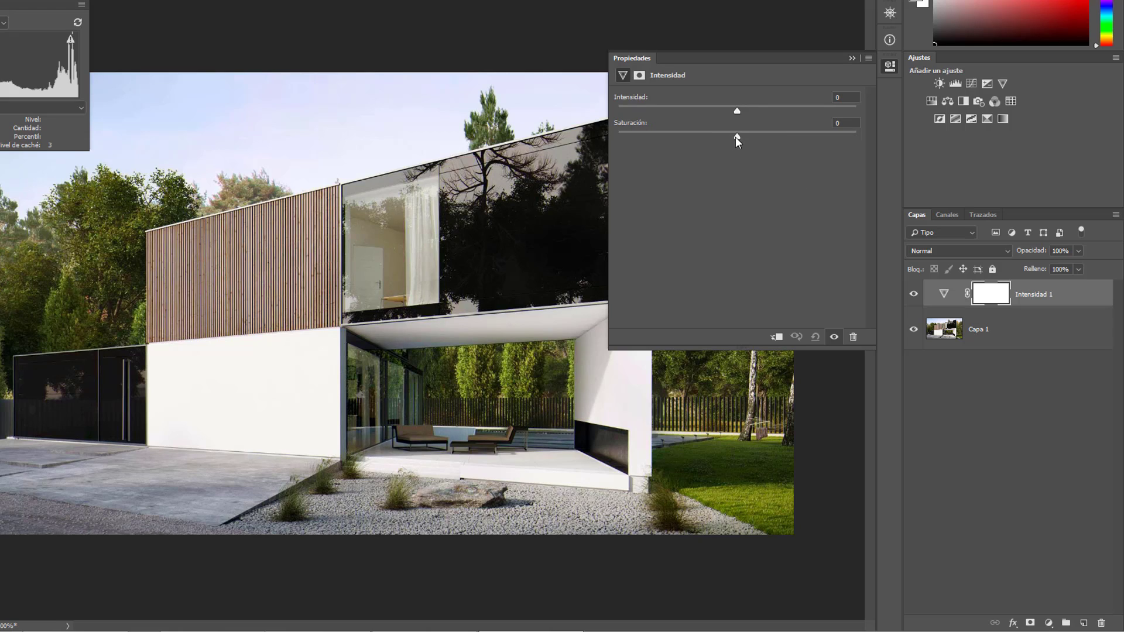
Step: Compare strongly negative and positive Saturación amounts, including +10 and +43, and enter 5
{"action": "left_click_drag", "start_coordinate": [735, 136], "coordinate": [628, 136]}
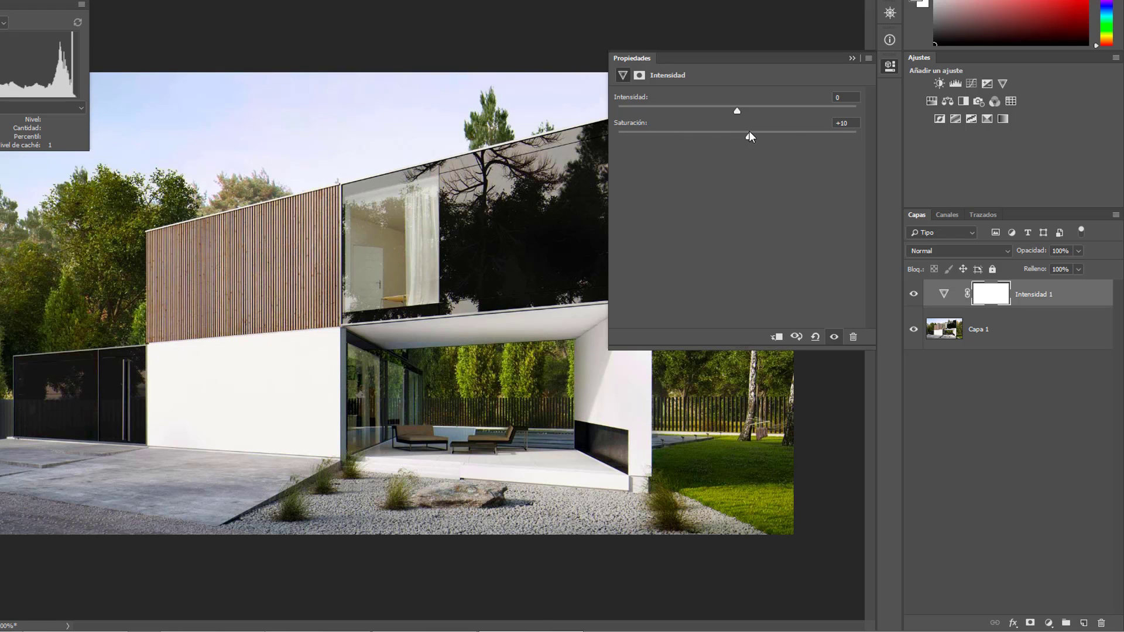
{"action": "left_click_drag", "start_coordinate": [760, 137], "coordinate": [786, 137]}
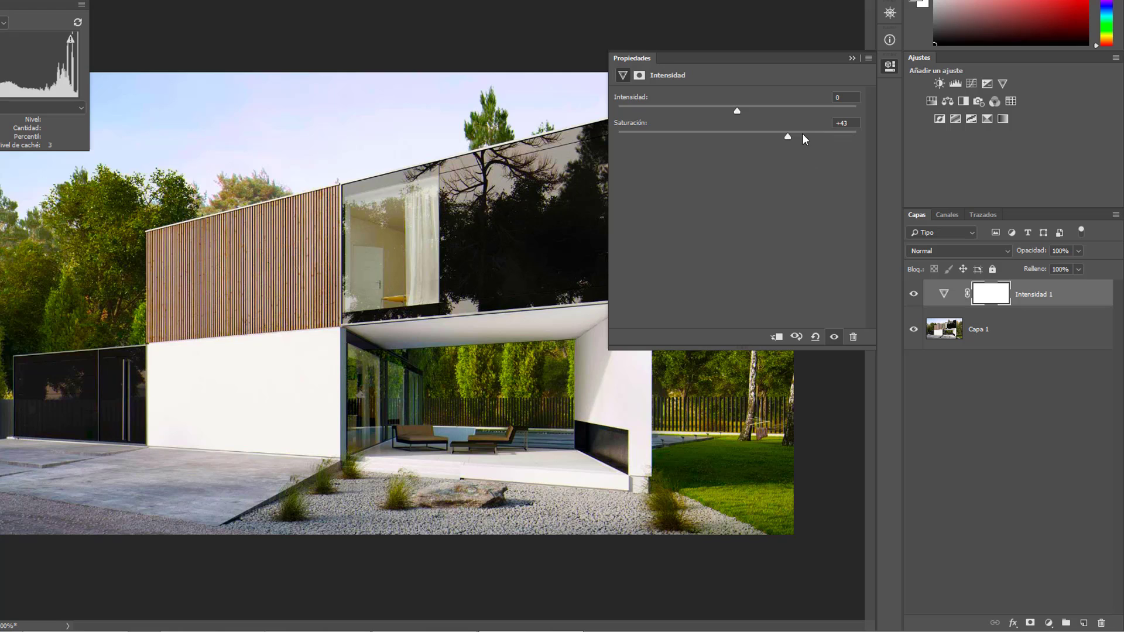
{"action": "left_click_drag", "start_coordinate": [770, 136], "coordinate": [794, 130]}
{"action": "left_click", "coordinate": [843, 123]}
{"action": "type", "text": "5"}
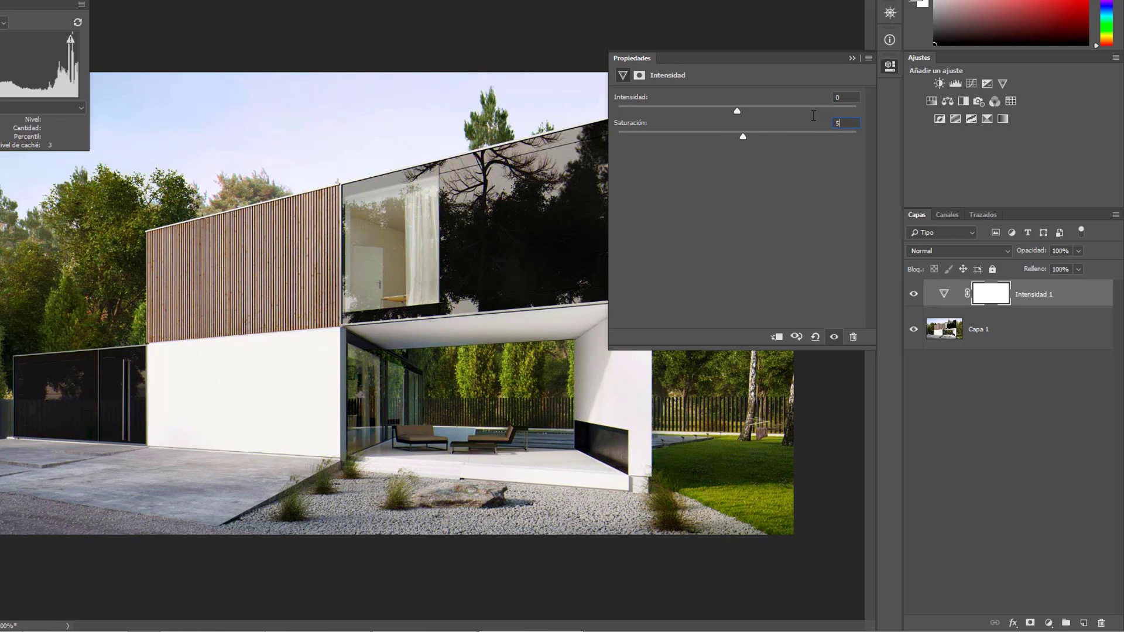
Step: Try Saturación at 15, -8 and -12, and set it back to 0
{"action": "left_click_drag", "start_coordinate": [855, 125], "coordinate": [826, 122]}
{"action": "type", "text": "15"}
{"action": "left_click_drag", "start_coordinate": [845, 121], "coordinate": [828, 122]}
{"action": "type", "text": "-8"}
{"action": "mouse_move", "coordinate": [728, 135]}
{"action": "left_mouse_down"}
{"action": "mouse_move", "coordinate": [711, 135]}
{"action": "mouse_move", "coordinate": [740, 135]}
{"action": "left_mouse_up"}
{"action": "mouse_move", "coordinate": [636, 125]}
{"action": "left_mouse_down"}
{"action": "mouse_move", "coordinate": [655, 124]}
{"action": "mouse_move", "coordinate": [615, 125]}
{"action": "mouse_move", "coordinate": [637, 126]}
{"action": "left_mouse_up"}
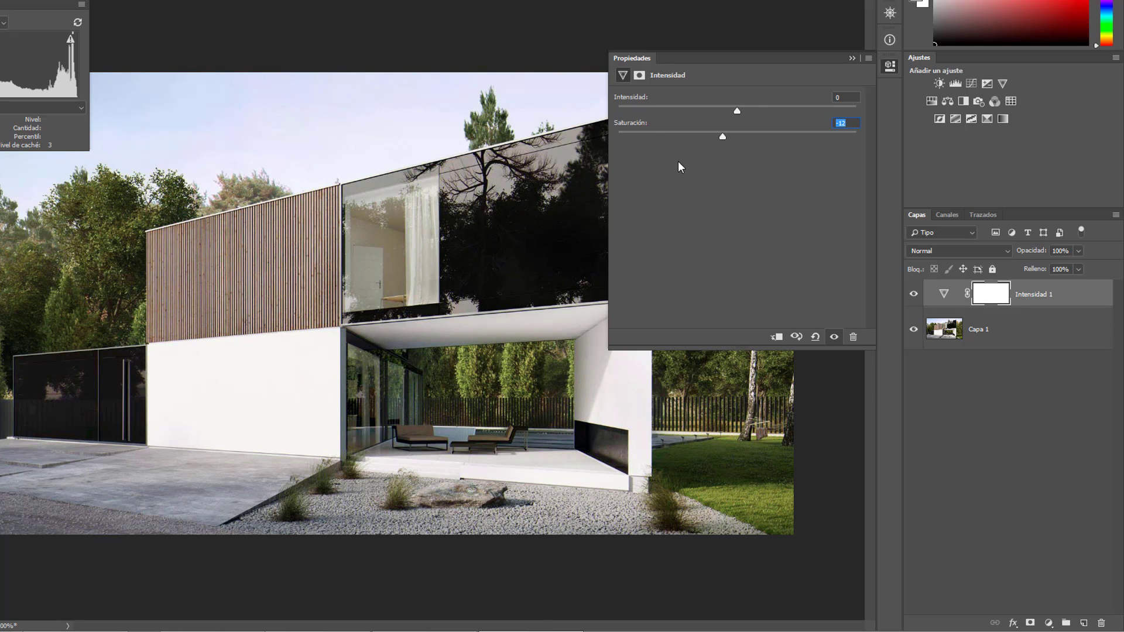
{"action": "type", "text": "0"}
Step: Try Intensidad at -14 and bring it back to -2
{"action": "left_click", "coordinate": [733, 110]}
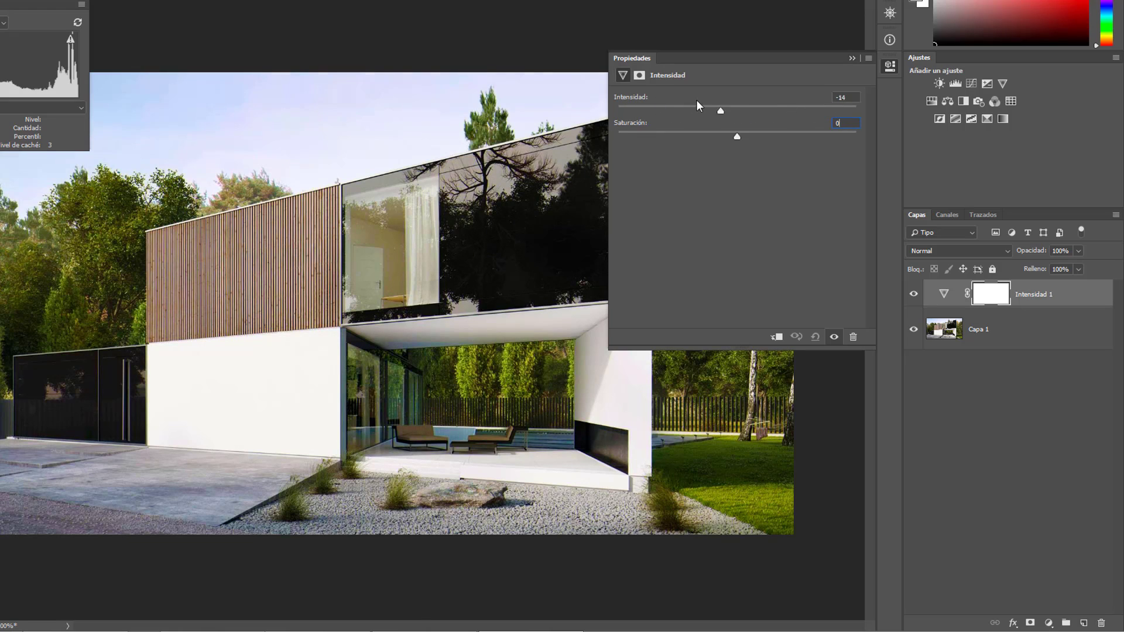
{"action": "left_click_drag", "start_coordinate": [700, 111], "coordinate": [741, 111]}
{"action": "left_click", "coordinate": [734, 111]}
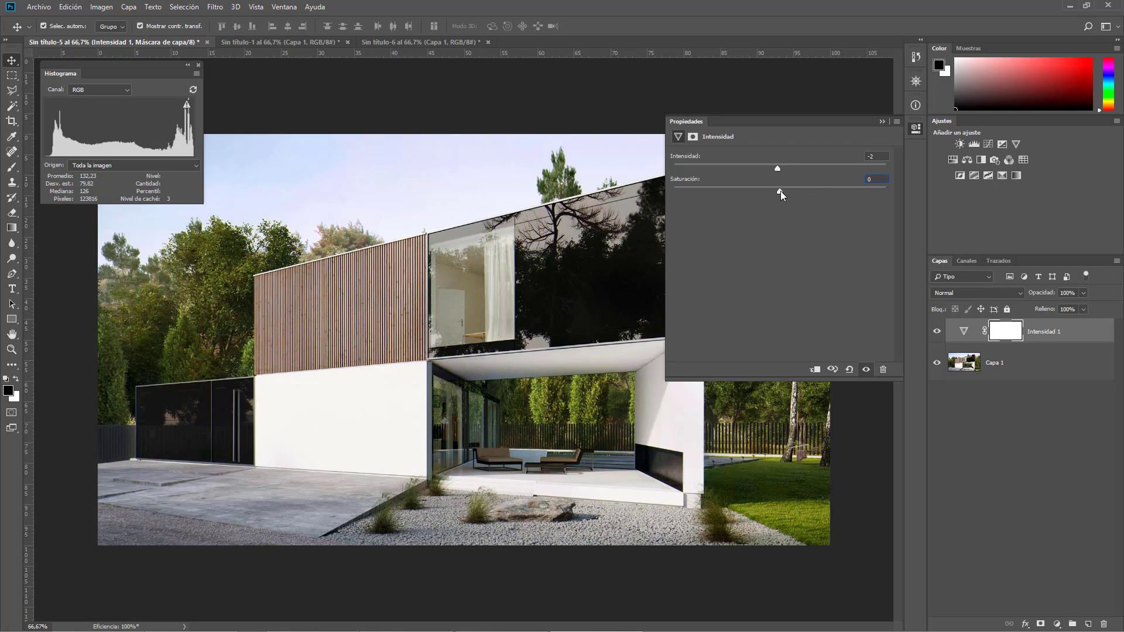
Step: Set Saturación to -2 and test raised and lowered Intensidad amounts, including -35 and -20
{"action": "left_click_drag", "start_coordinate": [781, 191], "coordinate": [778, 172]}
{"action": "left_click_drag", "start_coordinate": [799, 166], "coordinate": [800, 166]}
{"action": "left_click_drag", "start_coordinate": [799, 169], "coordinate": [768, 169]}
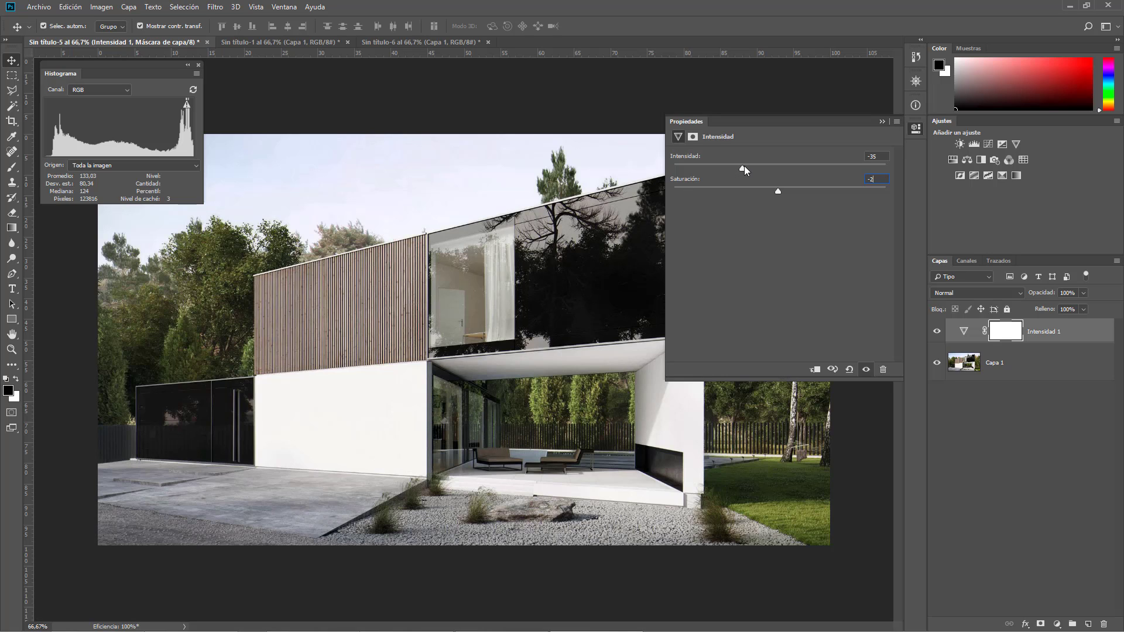
{"action": "left_click", "coordinate": [800, 171]}
{"action": "mouse_move", "coordinate": [797, 169]}
{"action": "left_mouse_down"}
{"action": "mouse_move", "coordinate": [754, 165]}
{"action": "mouse_move", "coordinate": [796, 168]}
{"action": "mouse_move", "coordinate": [784, 168]}
{"action": "left_mouse_up"}
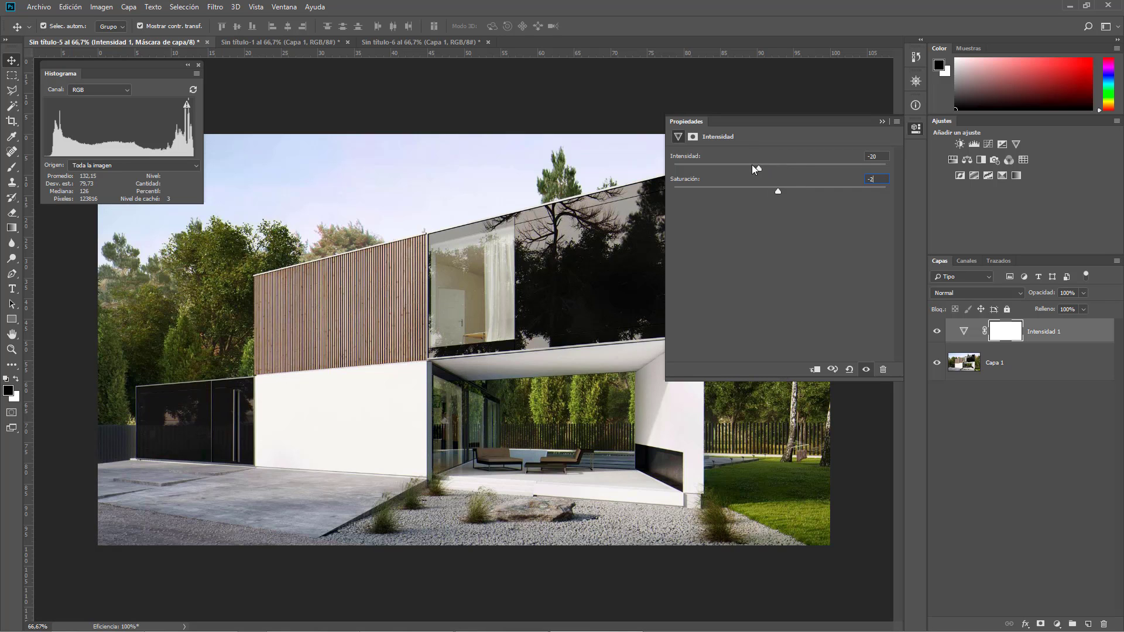
{"action": "left_click_drag", "start_coordinate": [752, 165], "coordinate": [784, 161]}
Step: With Capa 1 active, sample greens from the trees and lawn with the Eyedropper as the foreground colour
{"action": "left_click", "coordinate": [12, 137]}
{"action": "key", "text": "alt+bracketleft"}
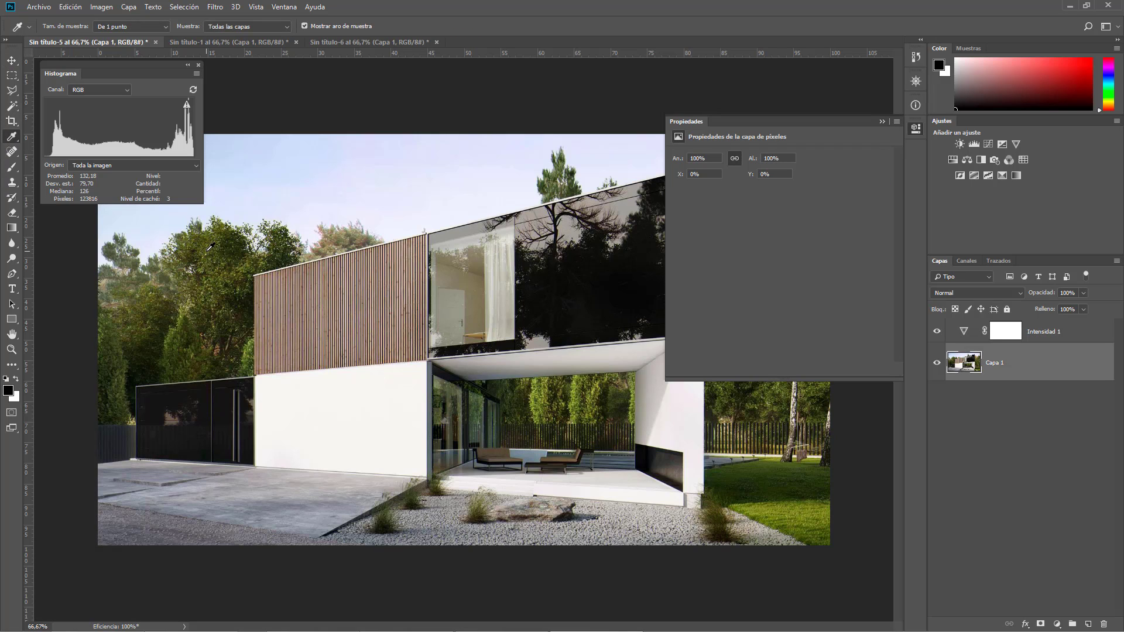
{"action": "left_click", "coordinate": [210, 247]}
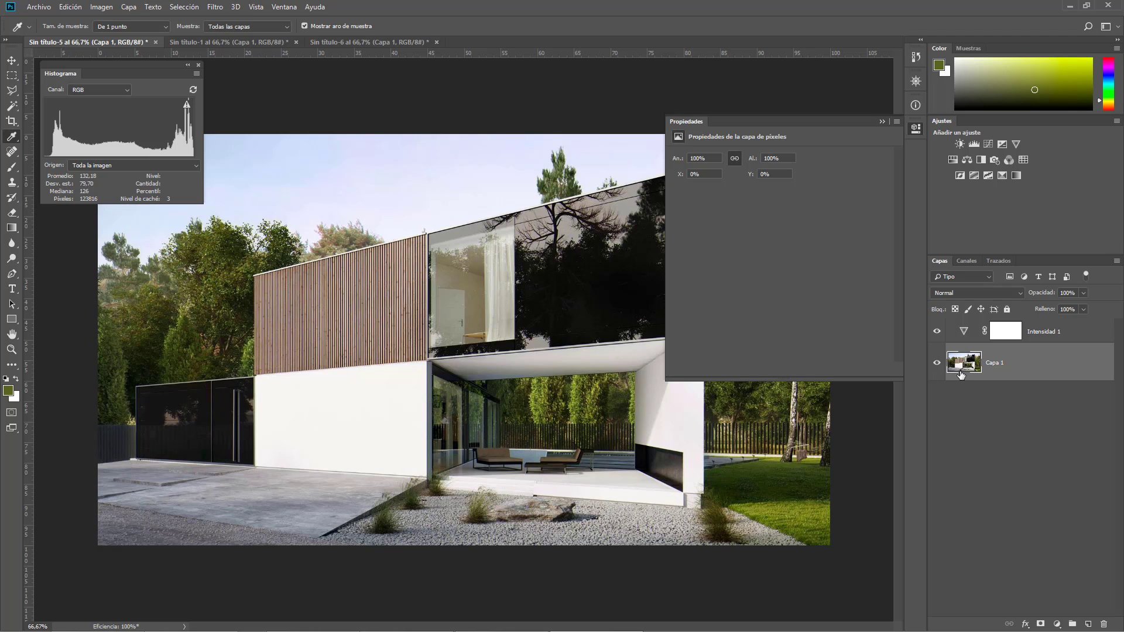
{"action": "left_click", "coordinate": [785, 472]}
{"action": "left_click", "coordinate": [790, 504]}
{"action": "left_click_drag", "start_coordinate": [786, 503], "coordinate": [787, 505]}
{"action": "left_click_drag", "start_coordinate": [150, 298], "coordinate": [226, 291]}
{"action": "left_click", "coordinate": [215, 257]}
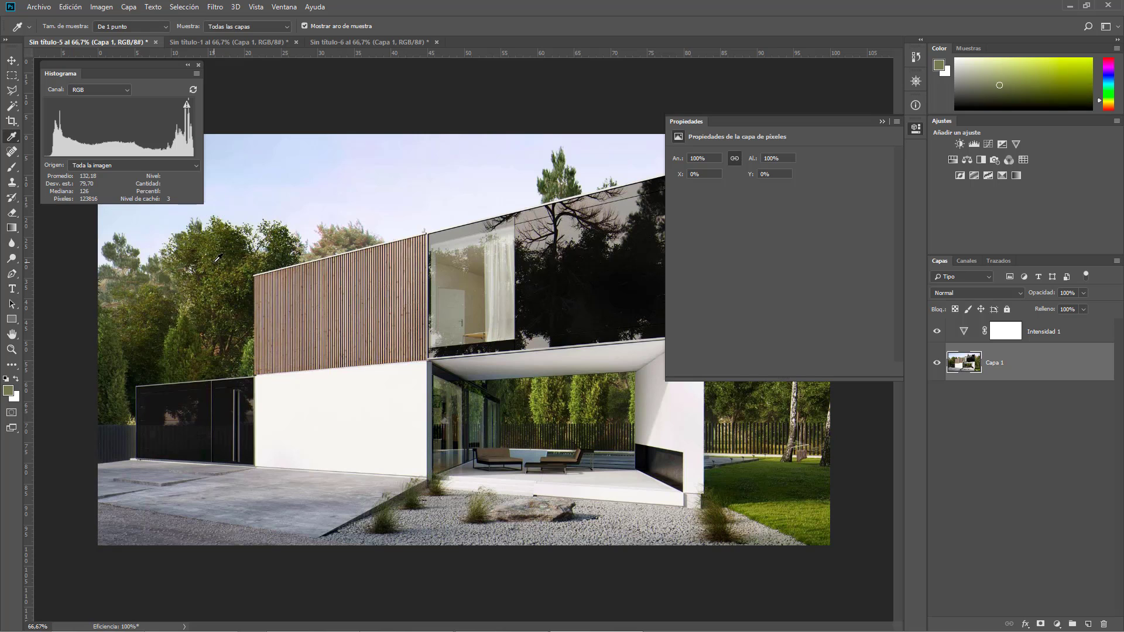
Step: Open the foreground colour's picker, select its saturation (S) value and move the dialog off the wood slats
{"action": "left_click", "coordinate": [8, 390]}
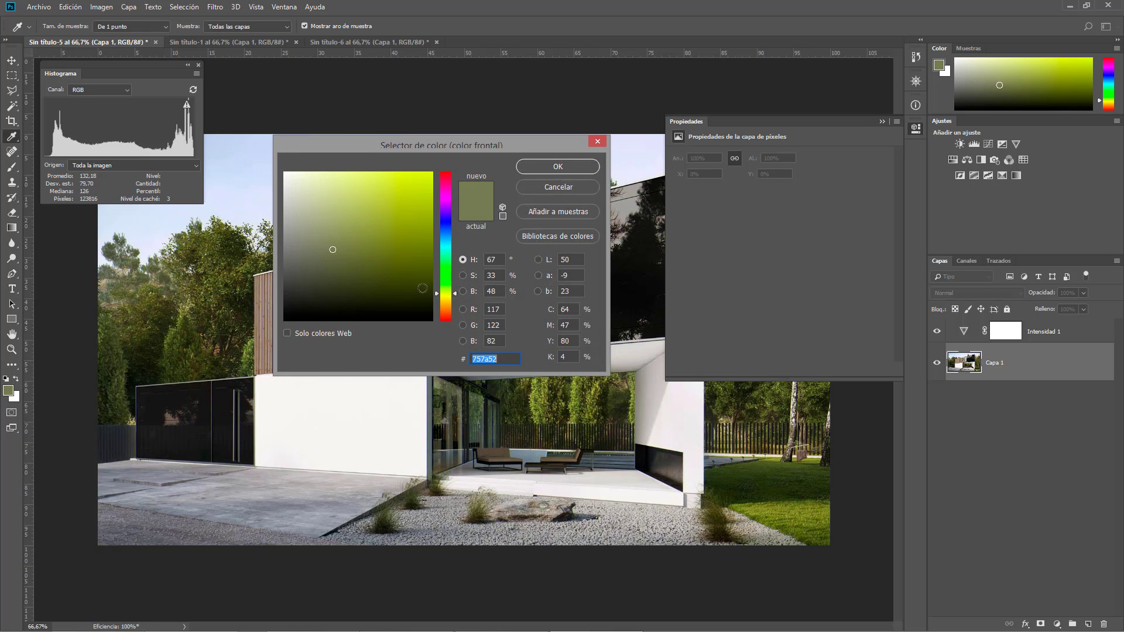
{"action": "left_click", "coordinate": [487, 274]}
{"action": "left_click_drag", "start_coordinate": [515, 154], "coordinate": [605, 148]}
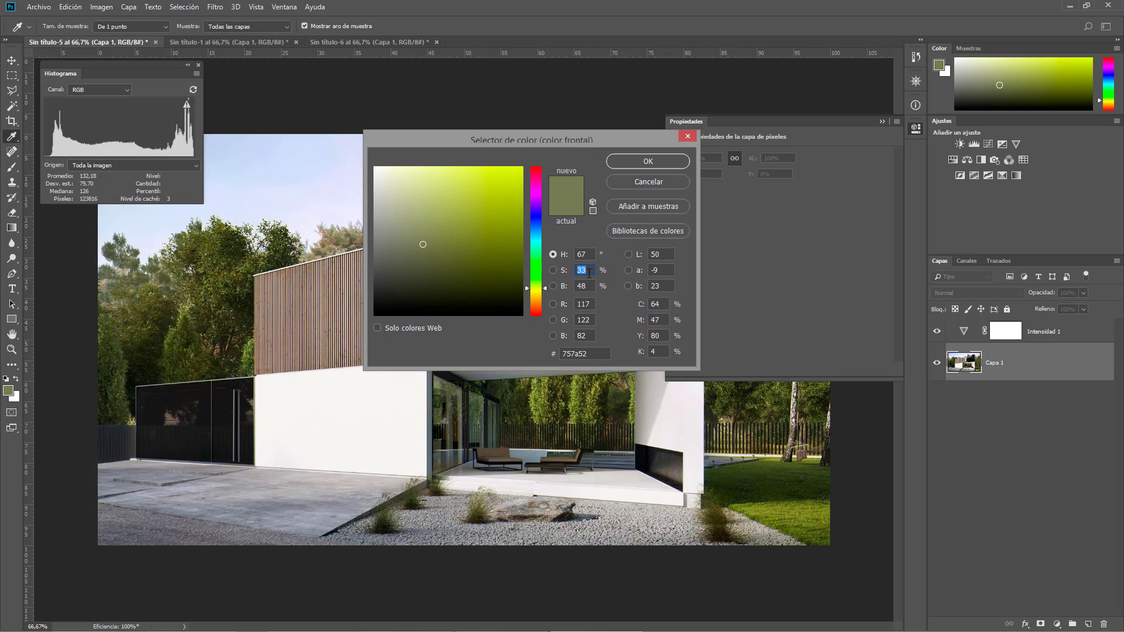
Step: Sample the wood slats, lawn, white wall, background trees and terrace edge to compare their saturation values
{"action": "left_click", "coordinate": [294, 314]}
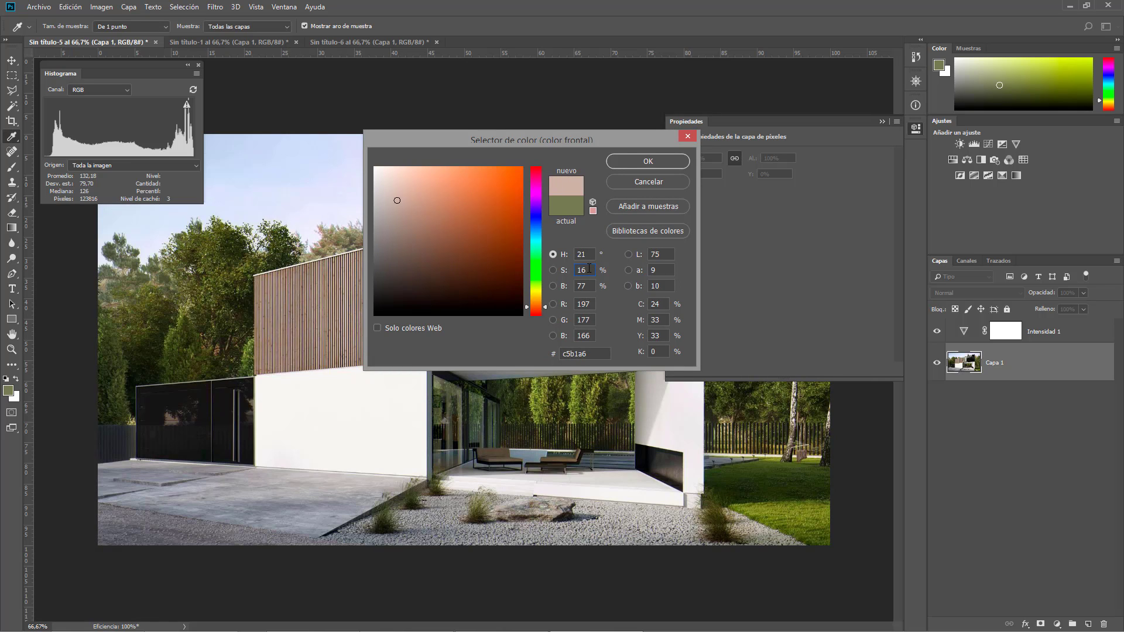
{"action": "left_click", "coordinate": [738, 474]}
{"action": "left_click", "coordinate": [668, 418]}
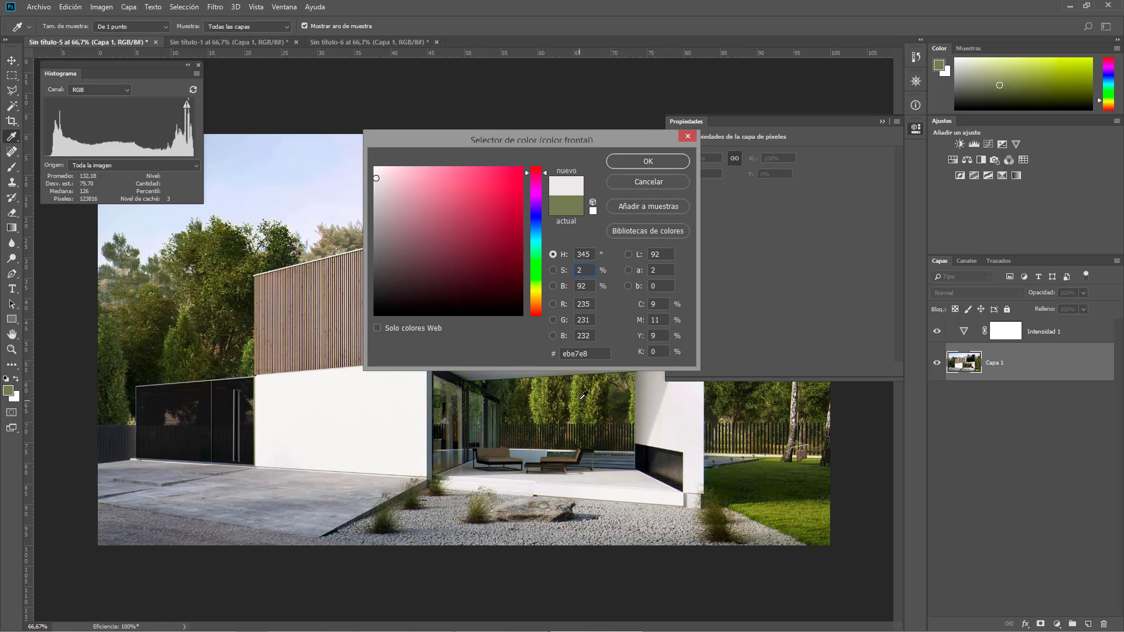
{"action": "left_click", "coordinate": [579, 399]}
{"action": "left_click", "coordinate": [563, 409]}
{"action": "left_click", "coordinate": [442, 479]}
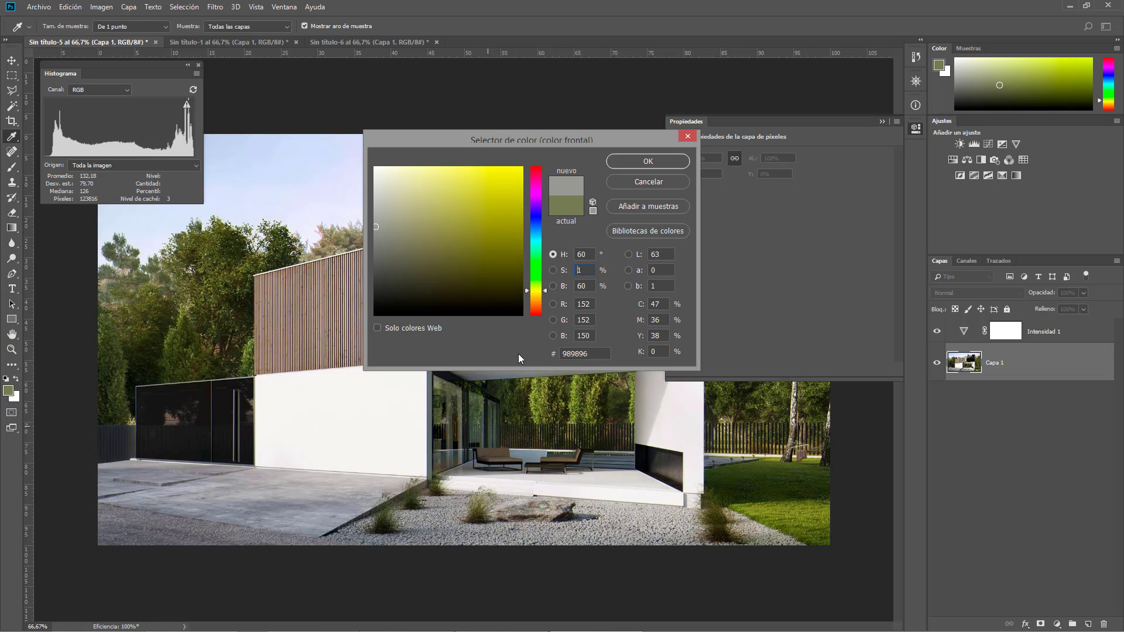
Step: Sample the concrete driveway, white facade, gravel, sky and tree foliage to compare their saturation values
{"action": "left_click", "coordinate": [336, 481]}
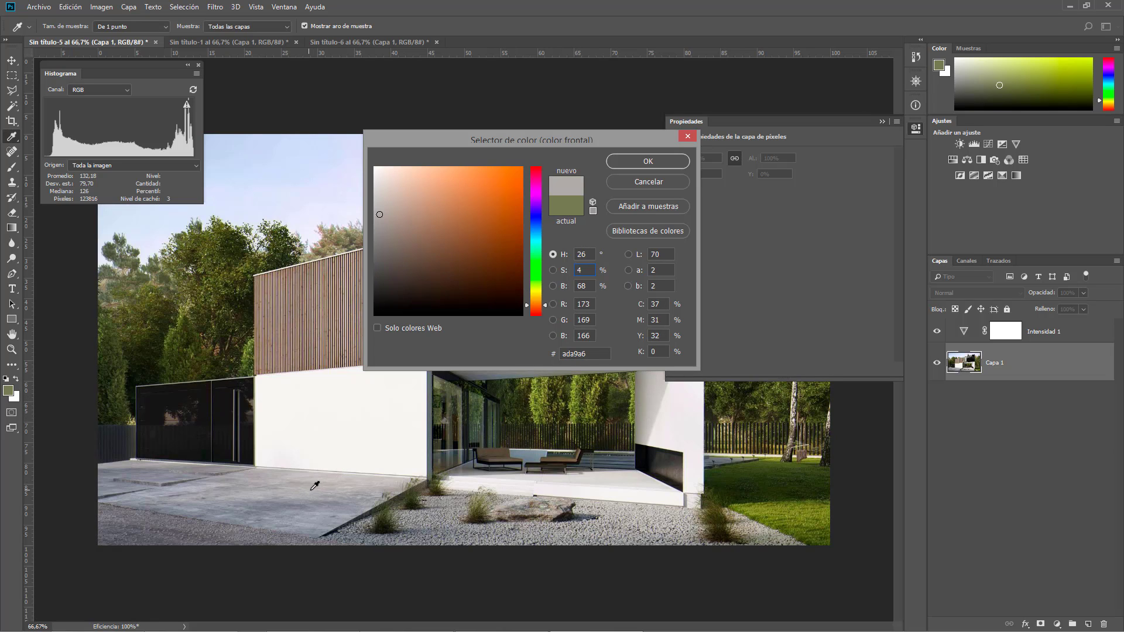
{"action": "left_click", "coordinate": [377, 419]}
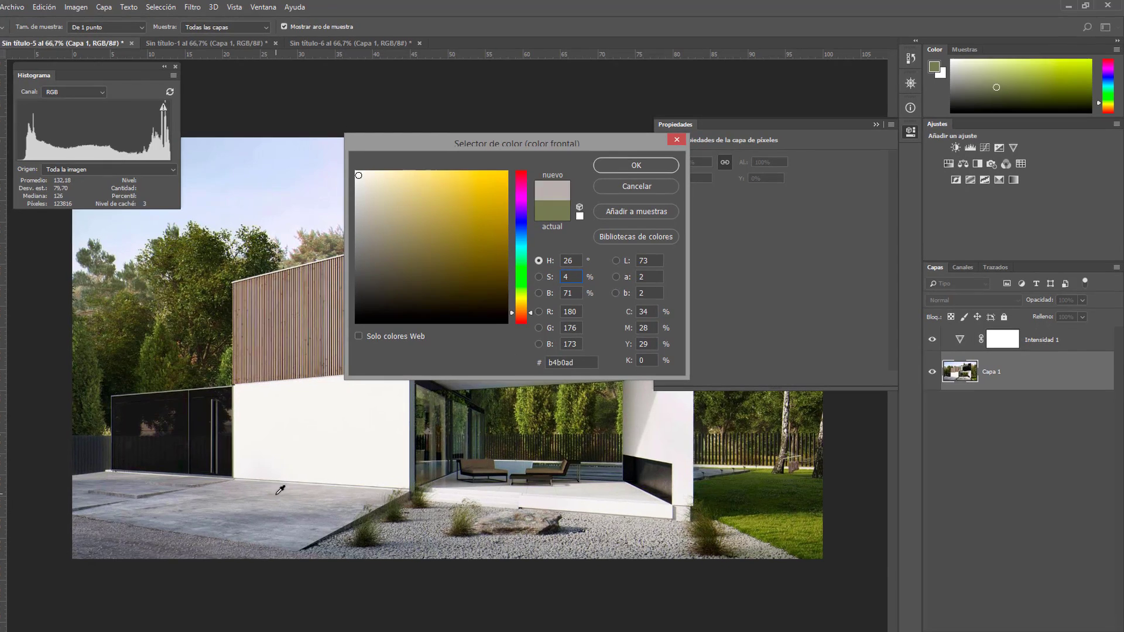
{"action": "left_click_drag", "start_coordinate": [430, 497], "coordinate": [439, 505]}
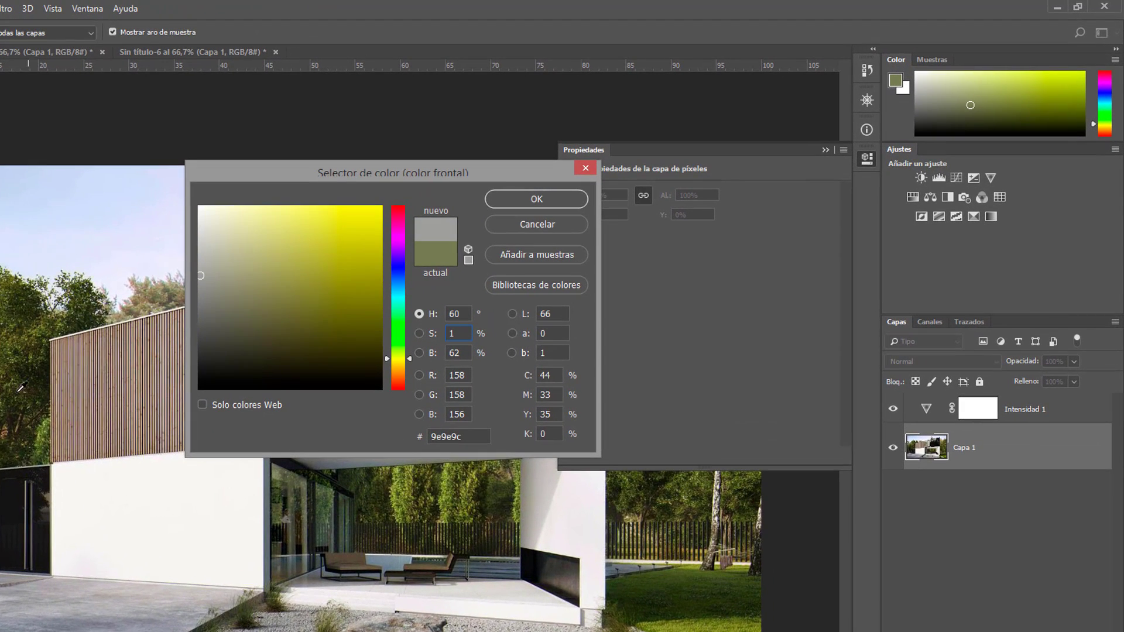
{"action": "left_click", "coordinate": [24, 299]}
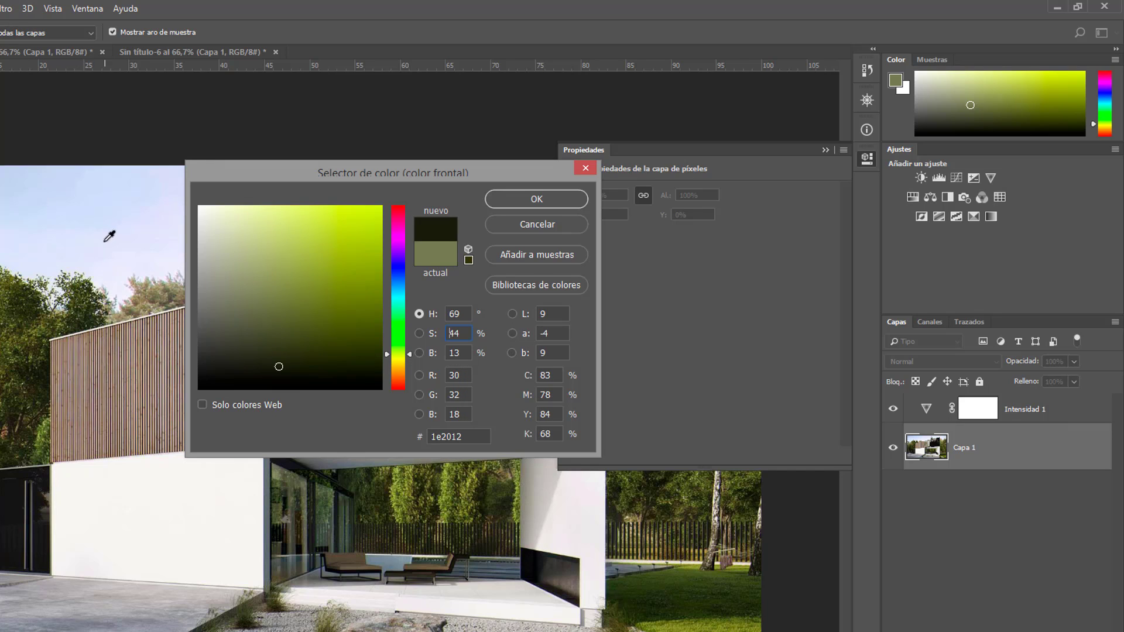
{"action": "left_click", "coordinate": [73, 199]}
{"action": "left_click", "coordinate": [87, 299]}
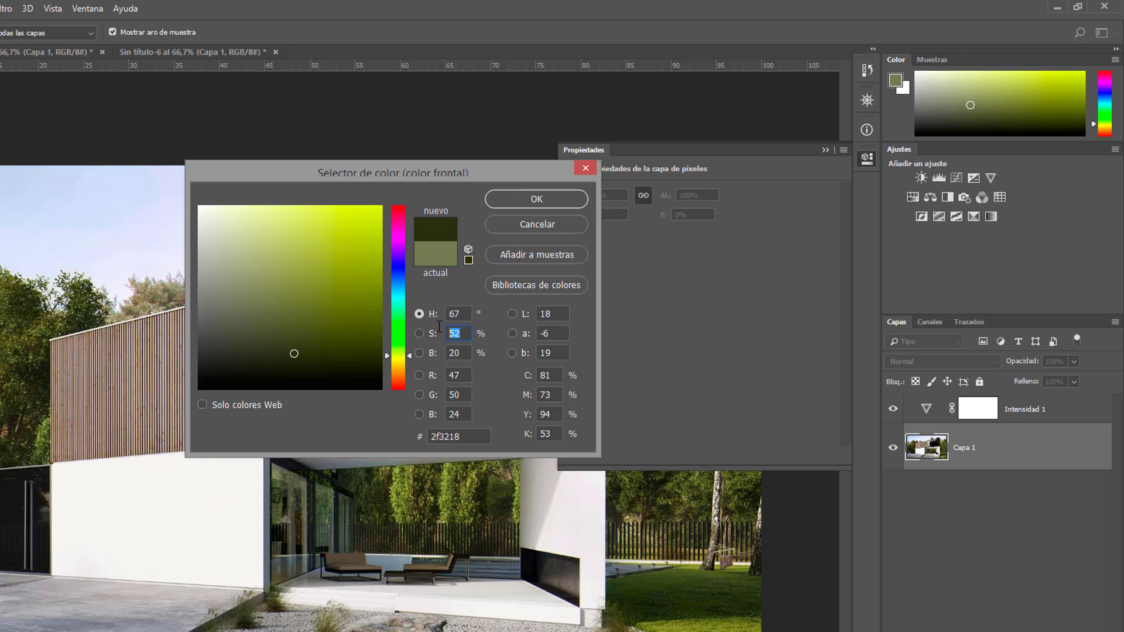
Step: Cancel the colour picker, select the Intensidad 1 adjustment layer and raise its intensity to +8
{"action": "left_click", "coordinate": [556, 223]}
{"action": "left_click", "coordinate": [923, 413]}
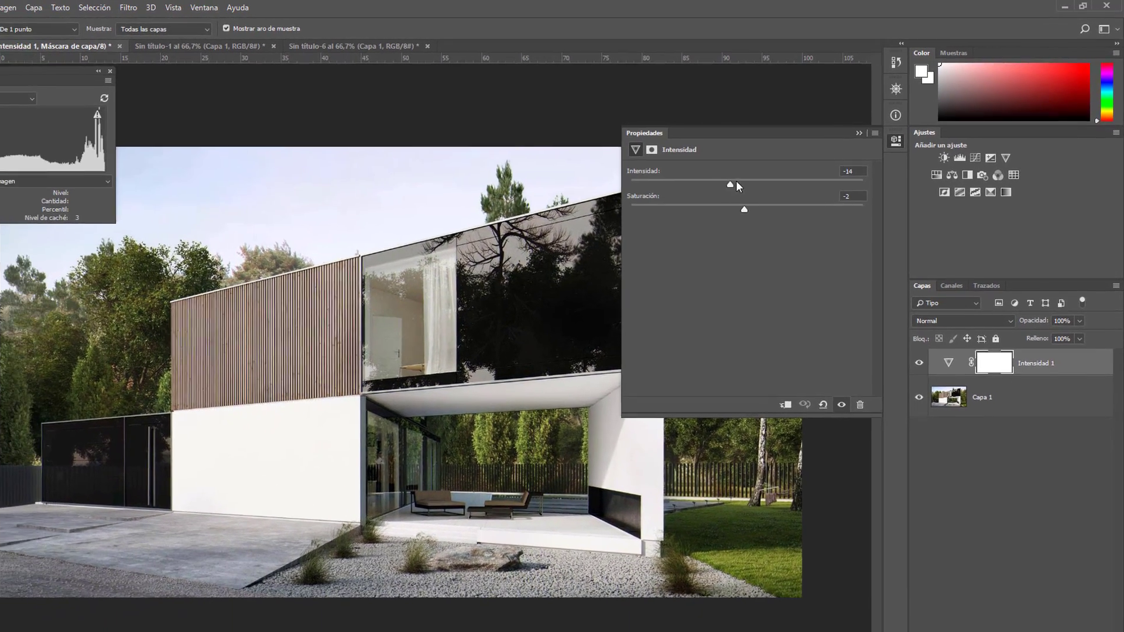
{"action": "left_click_drag", "start_coordinate": [735, 186], "coordinate": [762, 186]}
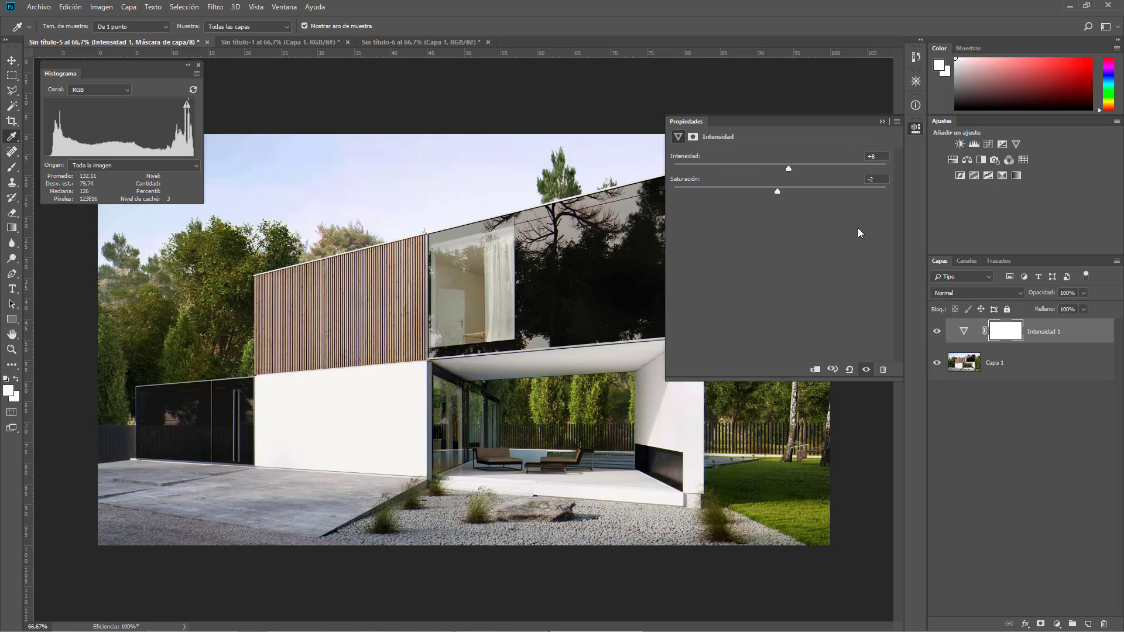
Step: Try several intensity values around zero on Intensidad 1 and settle on +1
{"action": "left_click_drag", "start_coordinate": [760, 168], "coordinate": [792, 168]}
{"action": "left_click_drag", "start_coordinate": [791, 168], "coordinate": [771, 187]}
{"action": "type", "text": "0"}
{"action": "left_click", "coordinate": [804, 166]}
{"action": "left_click_drag", "start_coordinate": [803, 168], "coordinate": [779, 169]}
{"action": "left_click_drag", "start_coordinate": [794, 167], "coordinate": [785, 167]}
{"action": "left_click_drag", "start_coordinate": [783, 168], "coordinate": [781, 169]}
Step: Add a Tono/saturación adjustment layer and raise its overall saturation to +51
{"action": "left_click", "coordinate": [953, 158]}
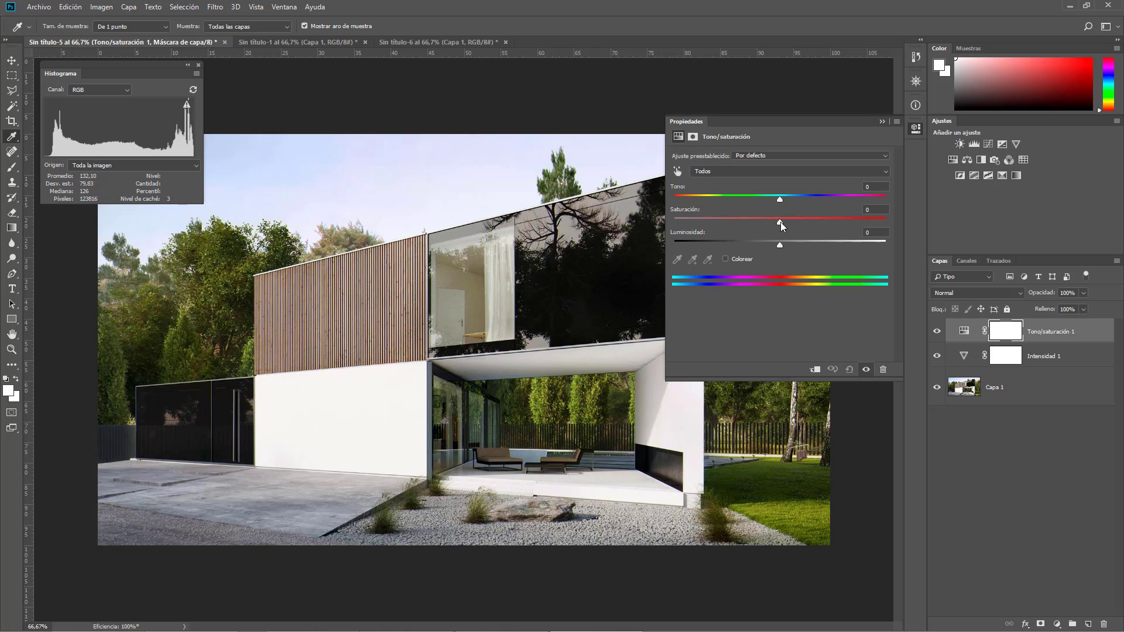
{"action": "left_click_drag", "start_coordinate": [780, 223], "coordinate": [824, 222]}
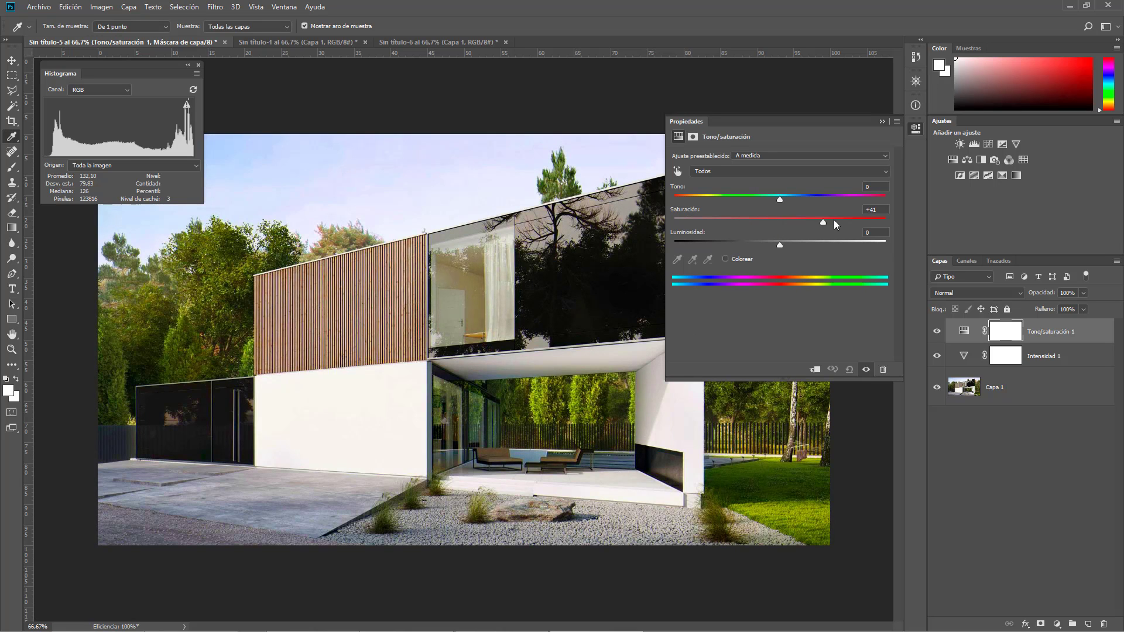
Step: Hide the Intensidad 1 layer and lower the saturation of Tono/saturación 1 to -1
{"action": "left_click", "coordinate": [960, 357]}
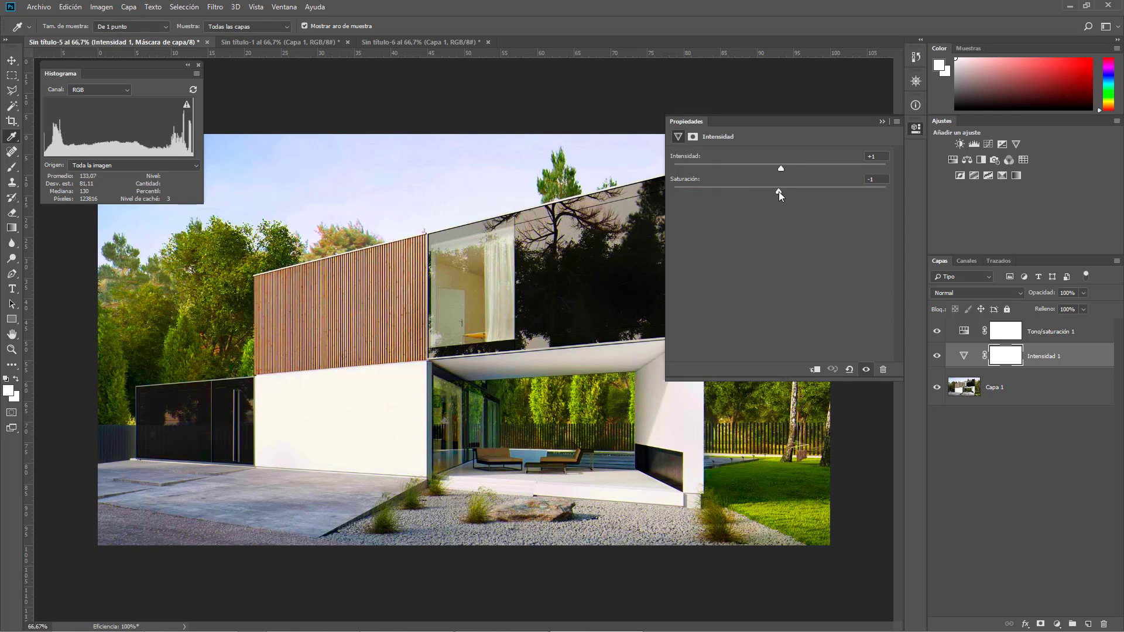
{"action": "left_click", "coordinate": [936, 355]}
{"action": "left_click", "coordinate": [1047, 331]}
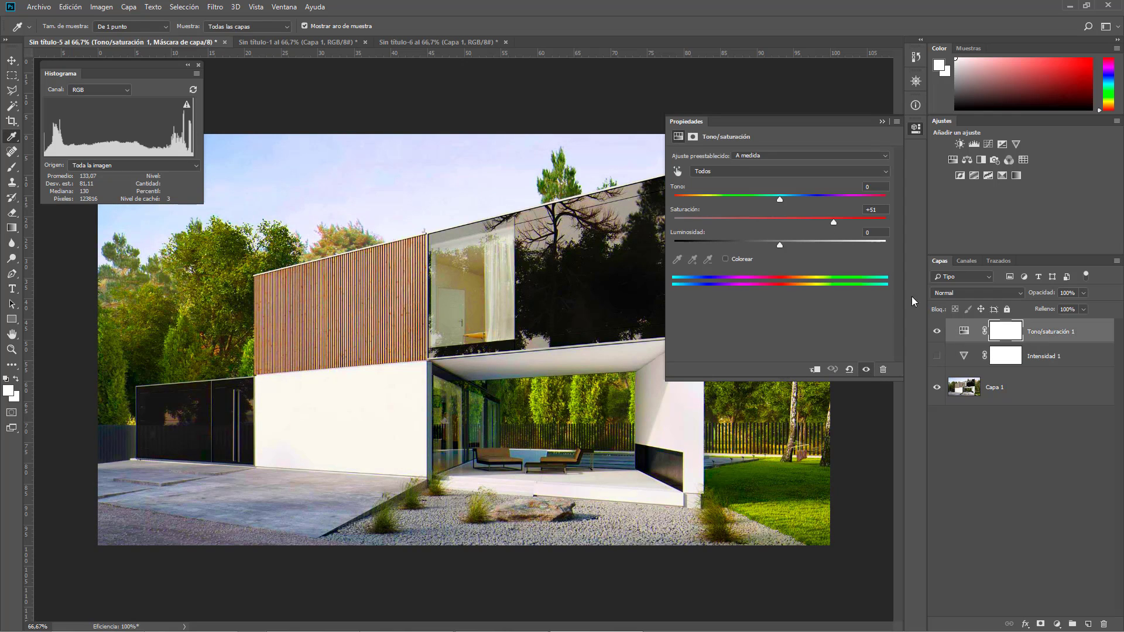
{"action": "left_click_drag", "start_coordinate": [833, 221], "coordinate": [778, 219]}
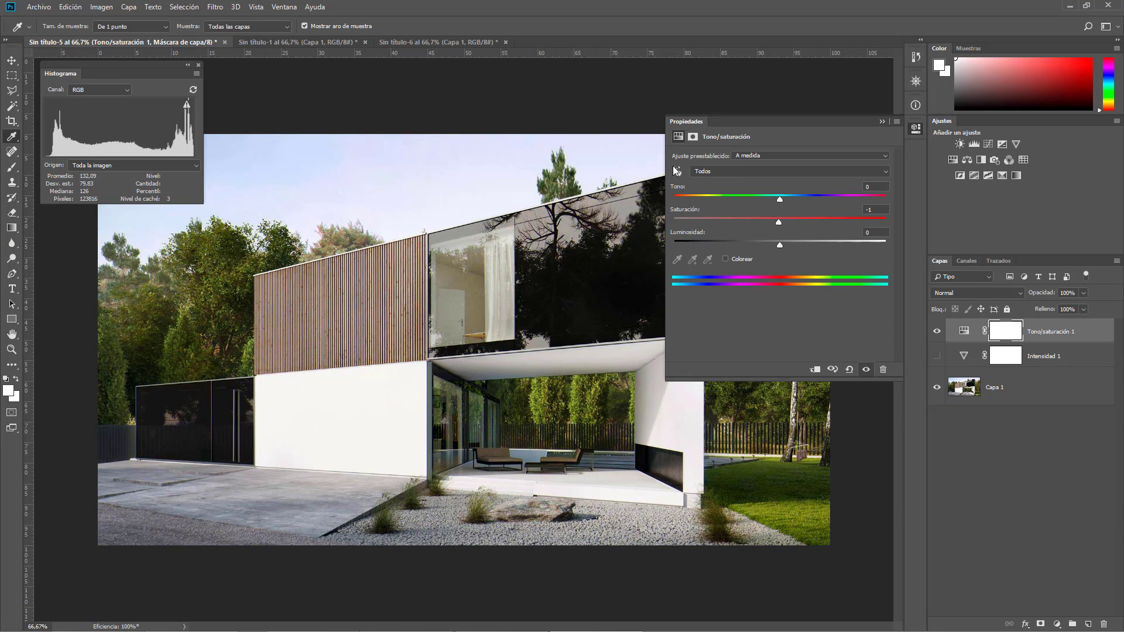
Step: Switch Tono/saturación 1 to the Rojos range and go through the other colour ranges
{"action": "left_click", "coordinate": [703, 172]}
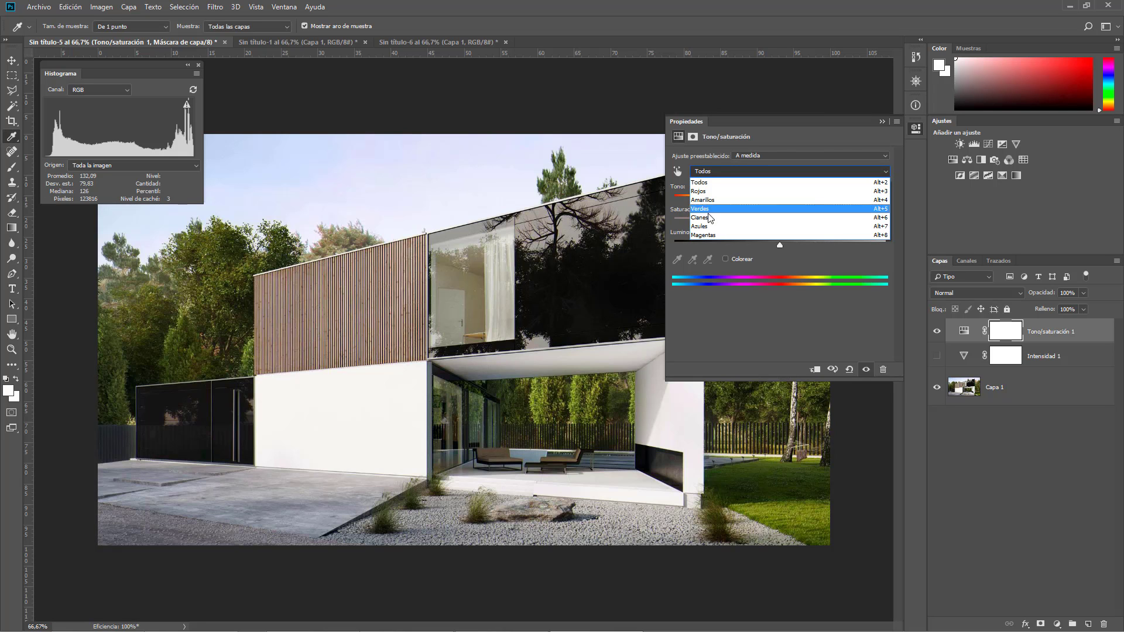
{"action": "left_click", "coordinate": [710, 191]}
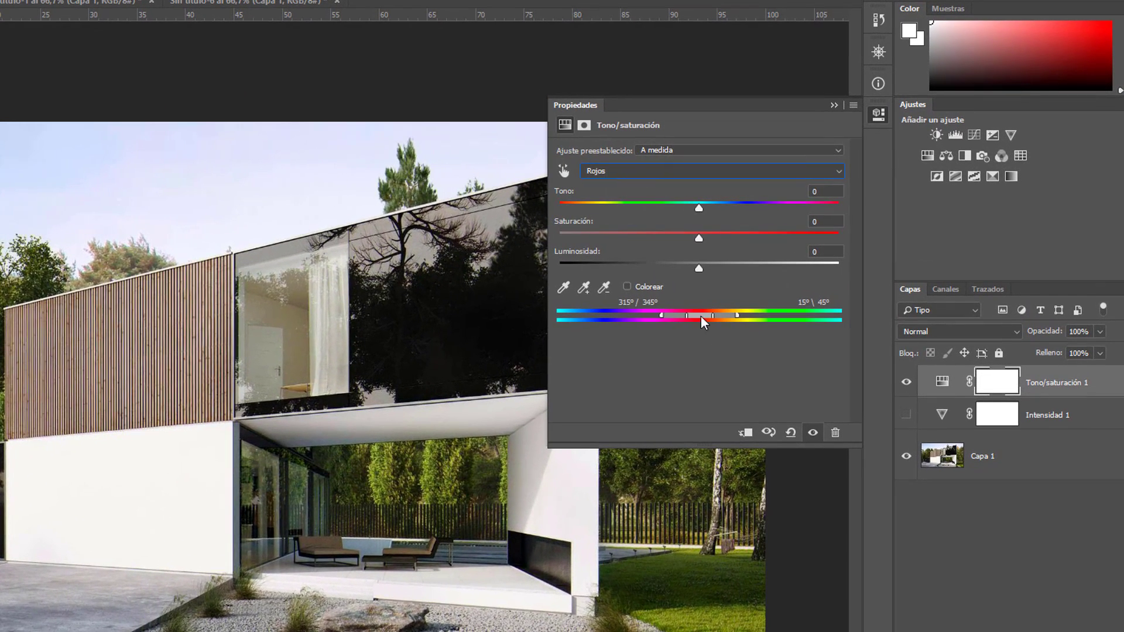
{"action": "left_click", "coordinate": [596, 171]}
{"action": "key", "text": "Escape"}
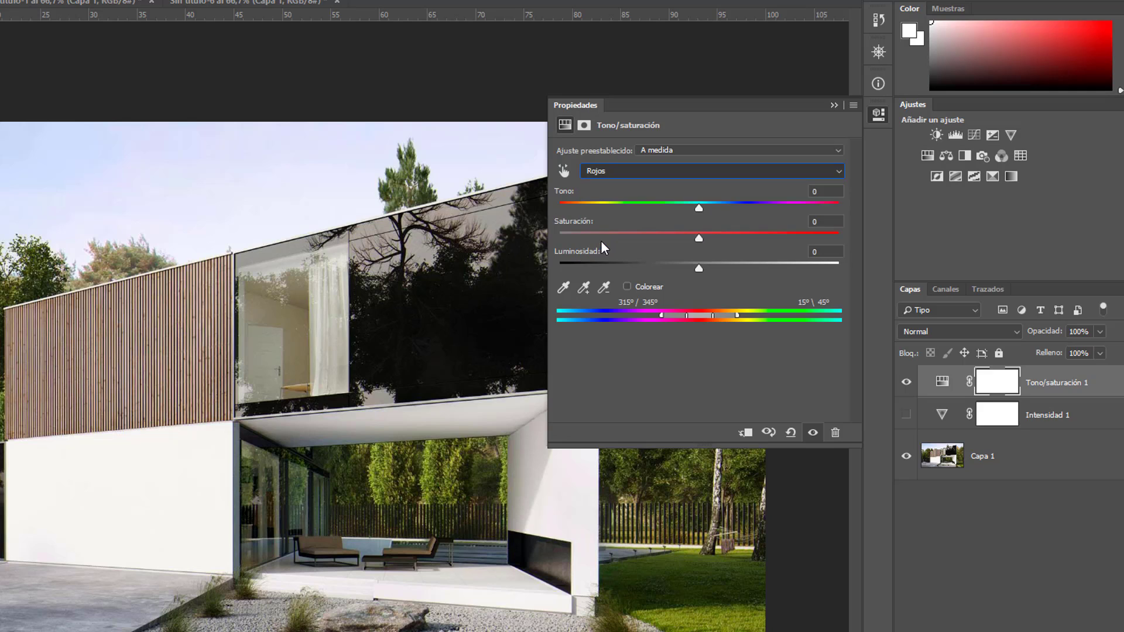
{"action": "key", "text": "Down"}
{"action": "key", "text": "Down"}
{"action": "key", "text": "Down"}
{"action": "key", "text": "Down"}
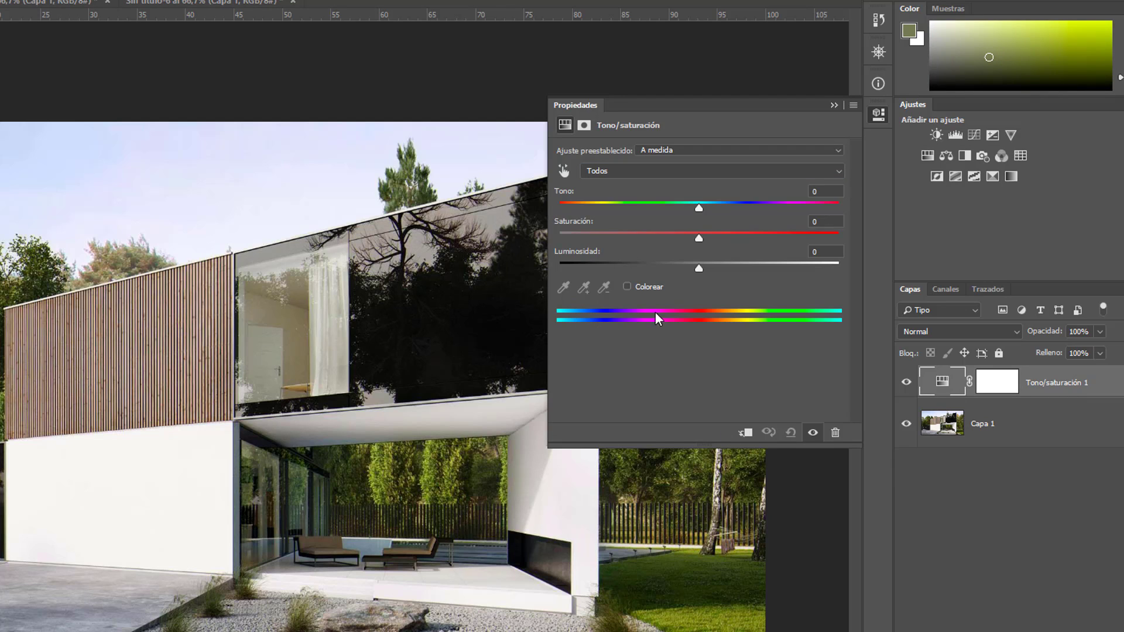
Step: Sample the lawn with the on-image adjustment tool to target Amarillos, and shift the range to 39°/69° – 98°\128°
{"action": "left_click", "coordinate": [562, 171]}
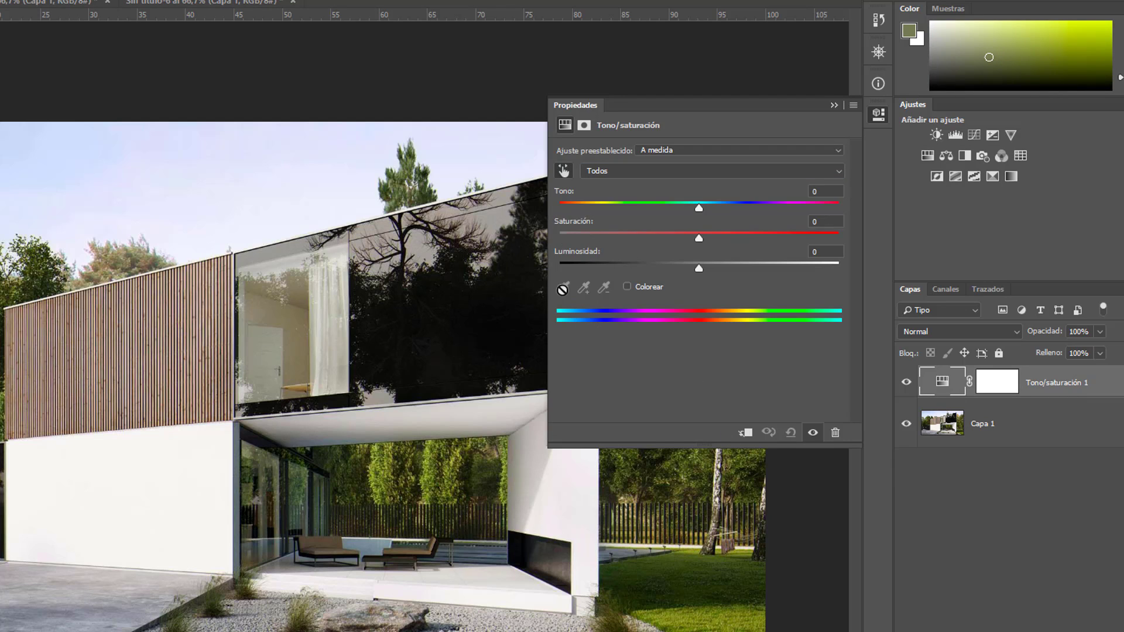
{"action": "left_click", "coordinate": [709, 618]}
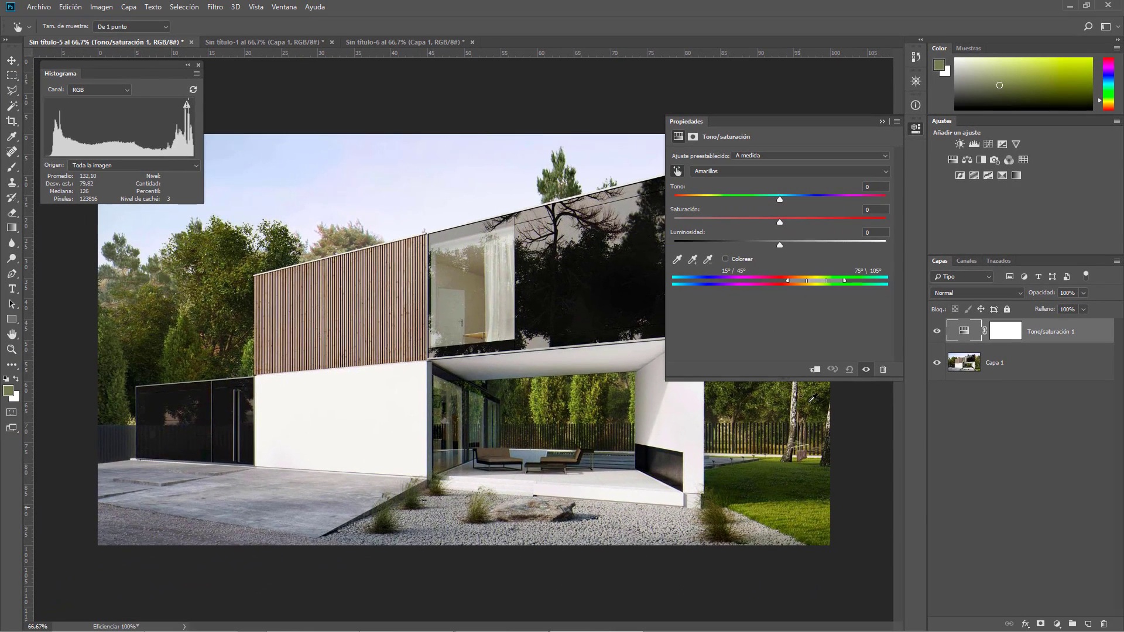
{"action": "left_click_drag", "start_coordinate": [818, 280], "coordinate": [832, 279]}
Step: Try the Amarillos saturation at -75, then set it to +9
{"action": "left_click_drag", "start_coordinate": [780, 222], "coordinate": [774, 222]}
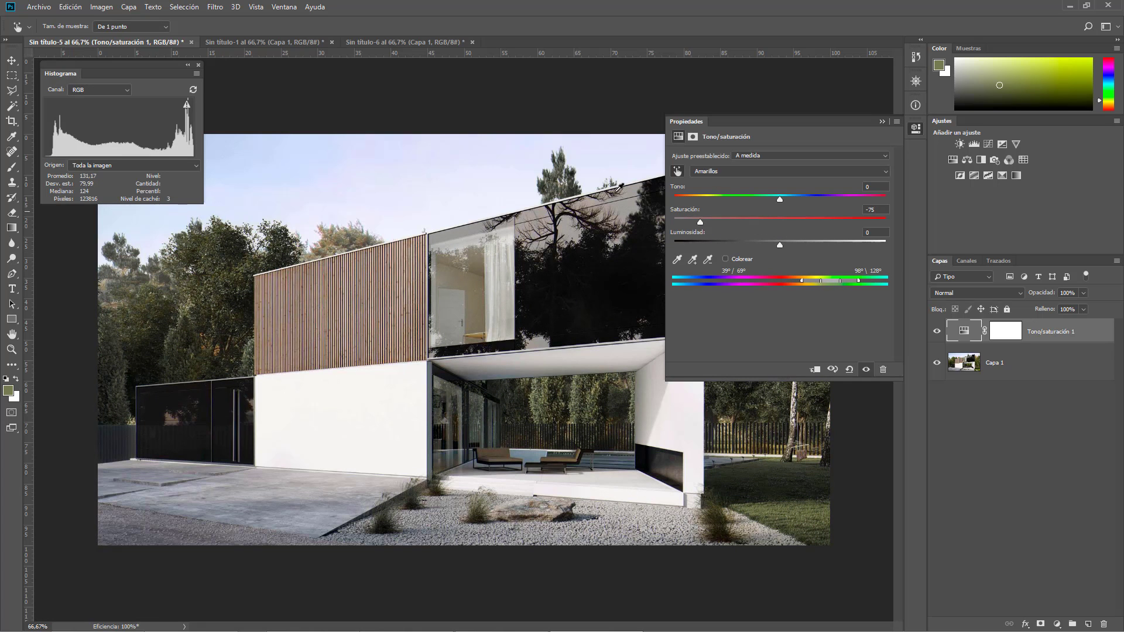
{"action": "left_click_drag", "start_coordinate": [701, 223], "coordinate": [800, 223]}
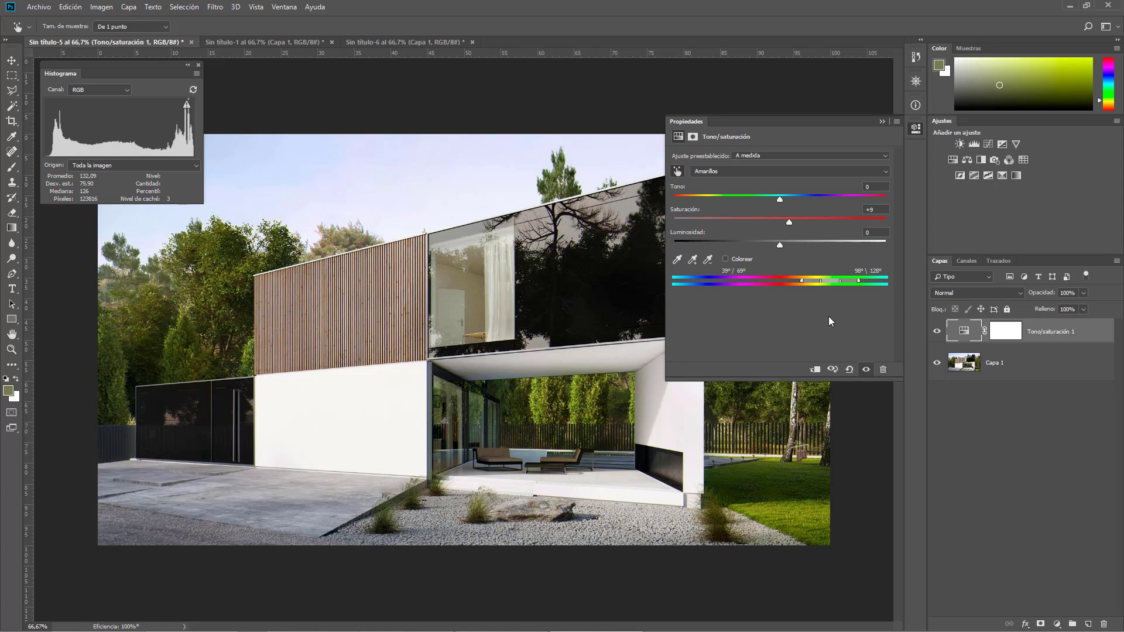
Step: Add an Intensidad adjustment layer and, with Tono/saturación 1 hidden, try saturation -24 before setting it to +5
{"action": "left_click", "coordinate": [1014, 143]}
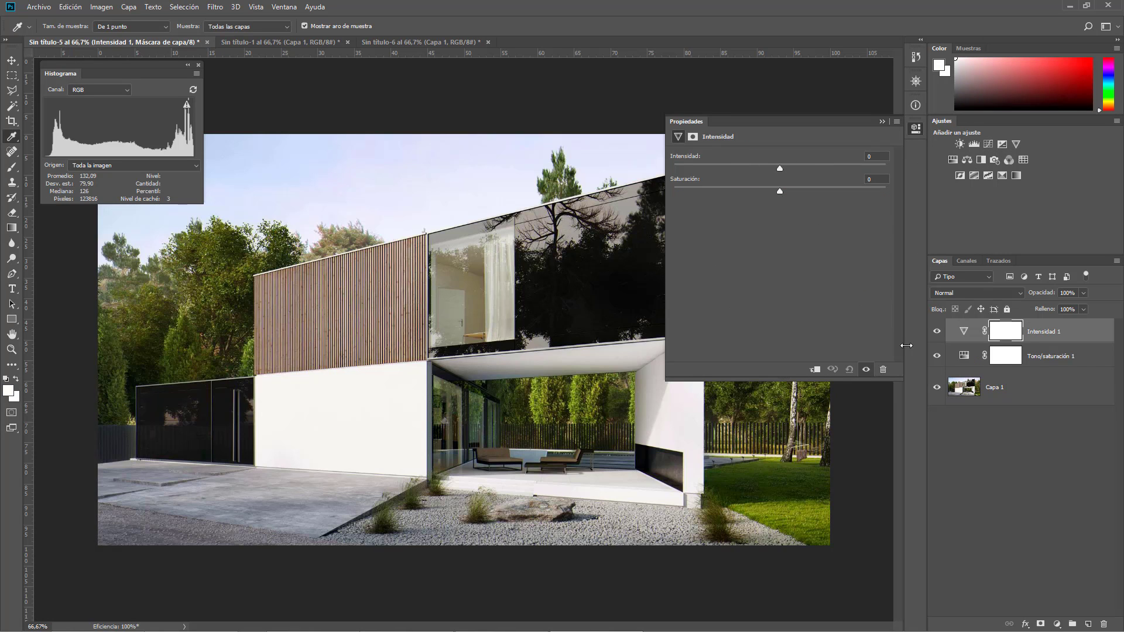
{"action": "left_click_drag", "start_coordinate": [778, 189], "coordinate": [747, 188]}
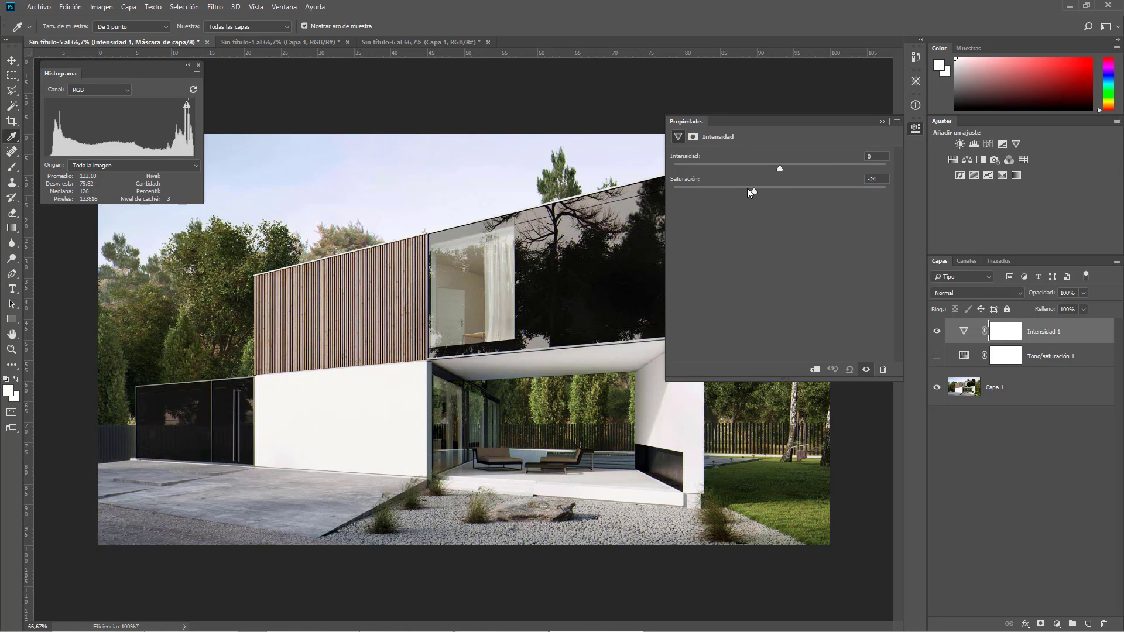
{"action": "left_click_drag", "start_coordinate": [818, 186], "coordinate": [785, 188]}
Step: Reset the saturation of Intensidad 1 to 0 and lower its intensity to -63
{"action": "left_click", "coordinate": [1005, 333]}
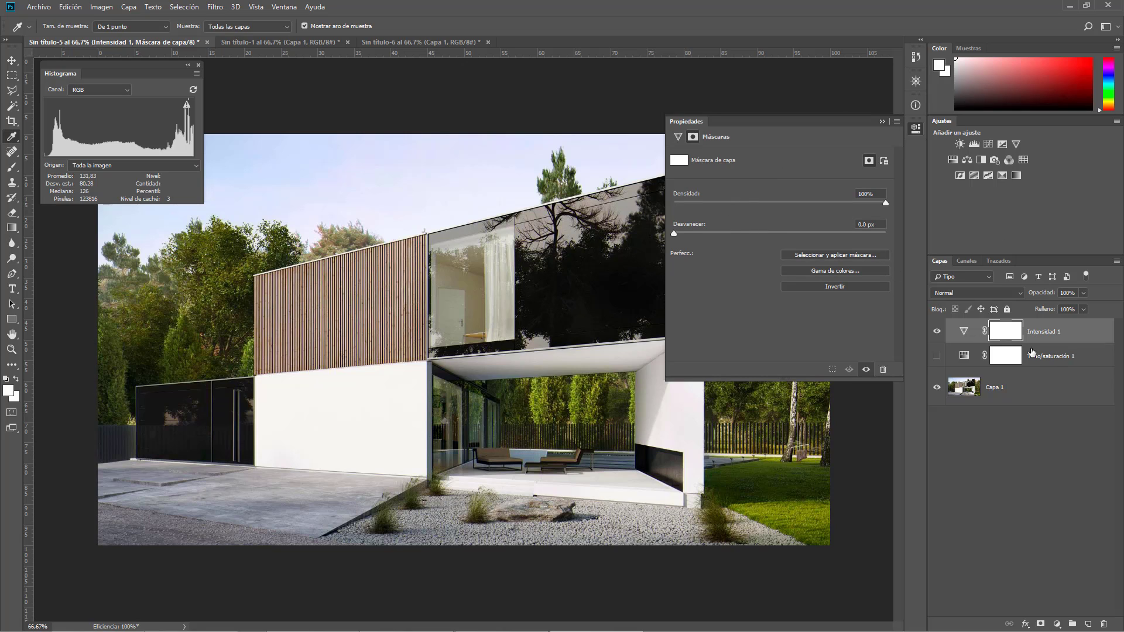
{"action": "left_click", "coordinate": [678, 136]}
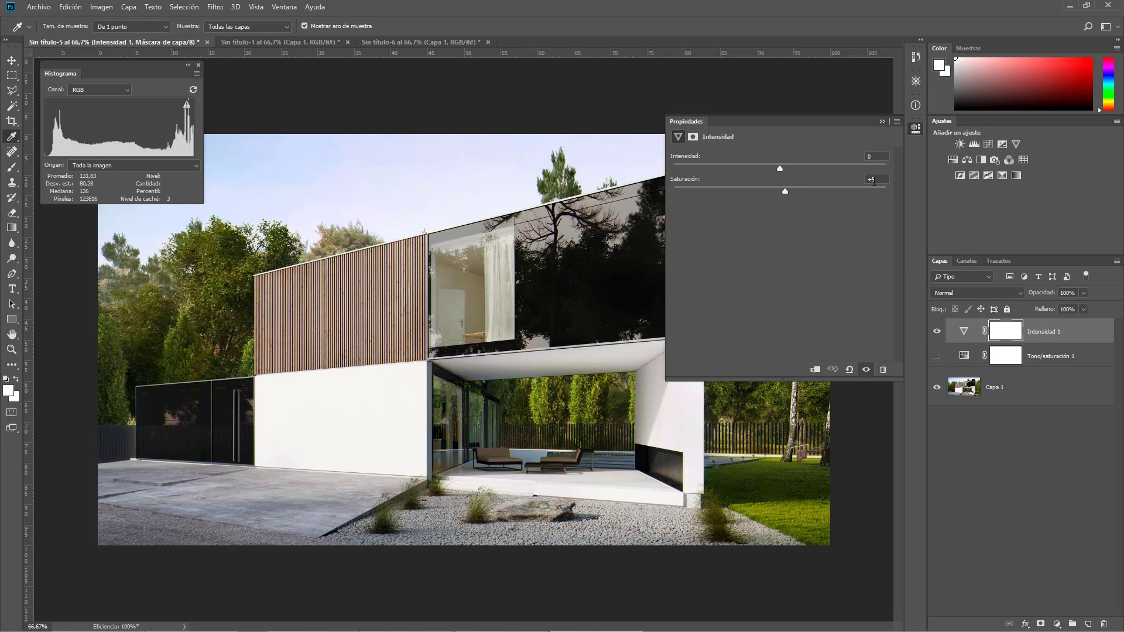
{"action": "type", "text": "0"}
{"action": "left_click_drag", "start_coordinate": [794, 167], "coordinate": [799, 168]}
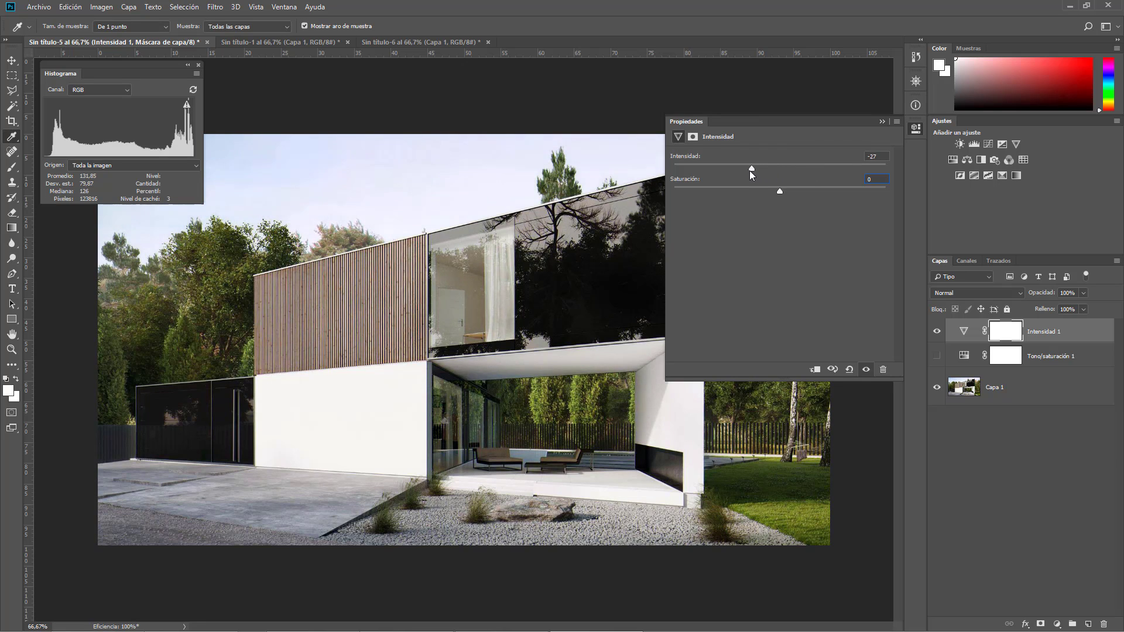
{"action": "left_click", "coordinate": [713, 169]}
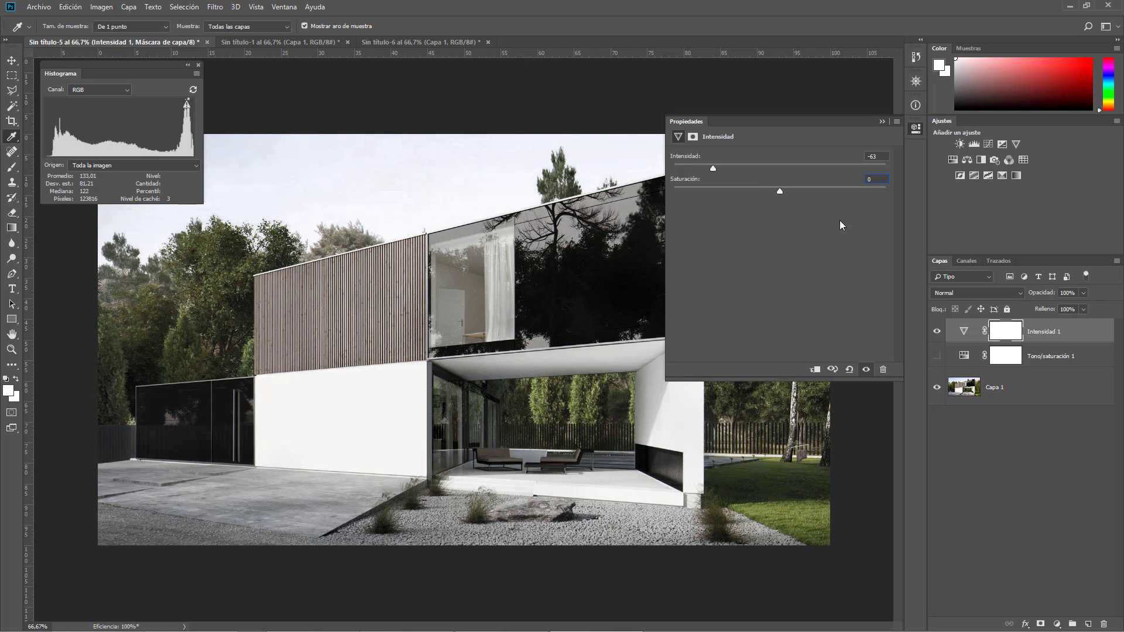
Step: Toggle the visibility of Intensidad 1 to compare the image with and without the adjustment
{"action": "left_click", "coordinate": [937, 332]}
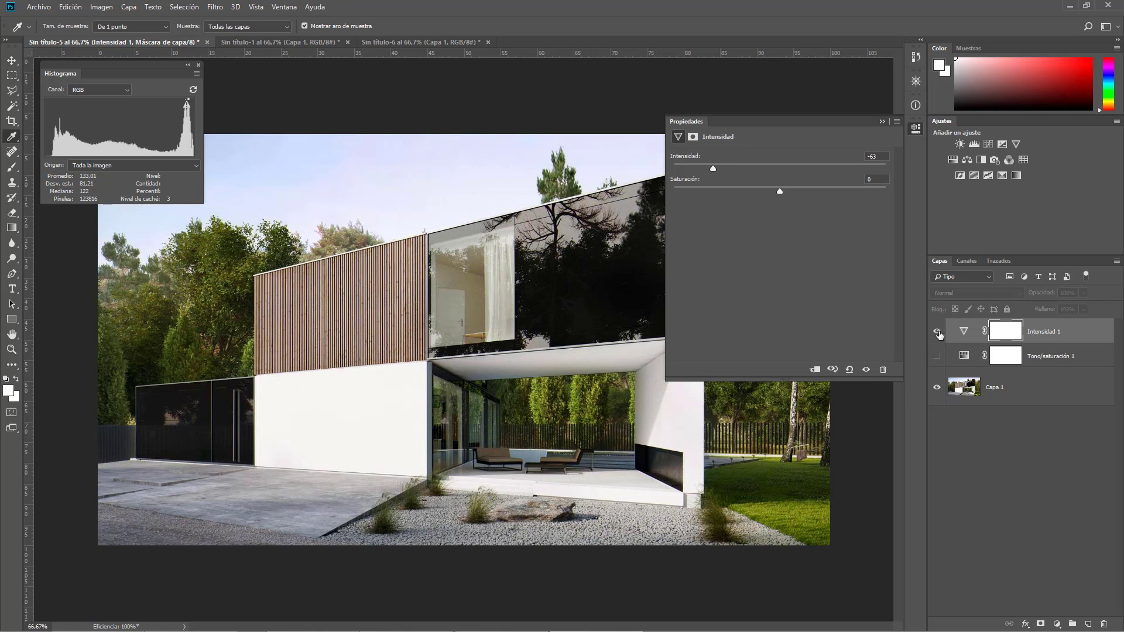
{"action": "left_click", "coordinate": [937, 332]}
{"action": "left_click", "coordinate": [937, 332]}
{"action": "left_click", "coordinate": [937, 331]}
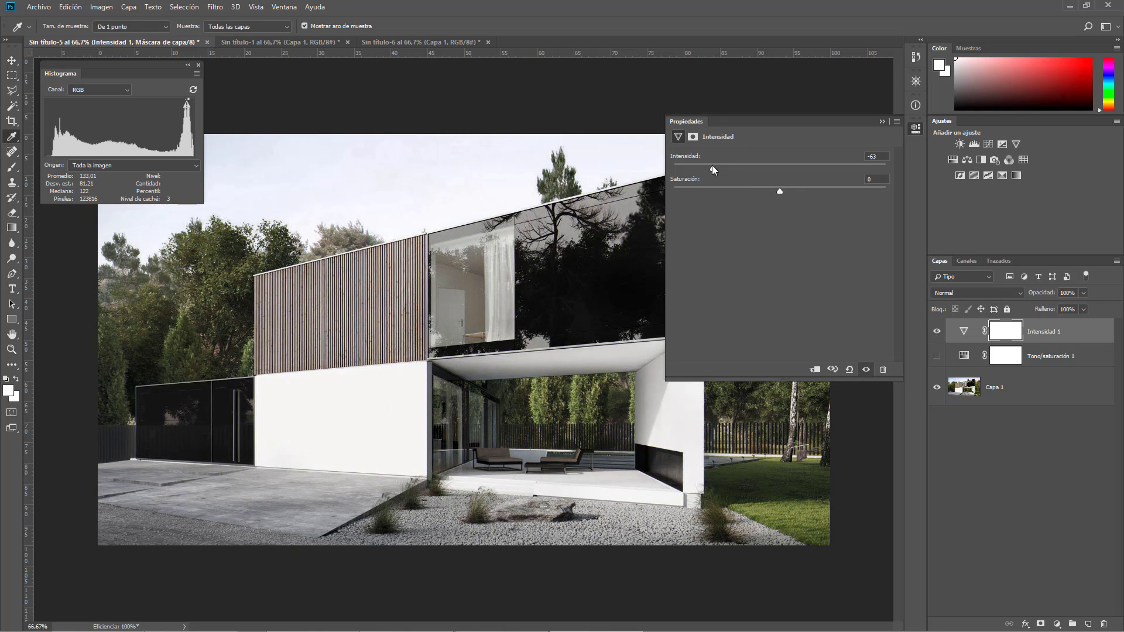
Step: Set the intensity of Intensidad 1 to -34 and toggle its clipping to the layer below on and off
{"action": "left_click_drag", "start_coordinate": [720, 168], "coordinate": [744, 168]}
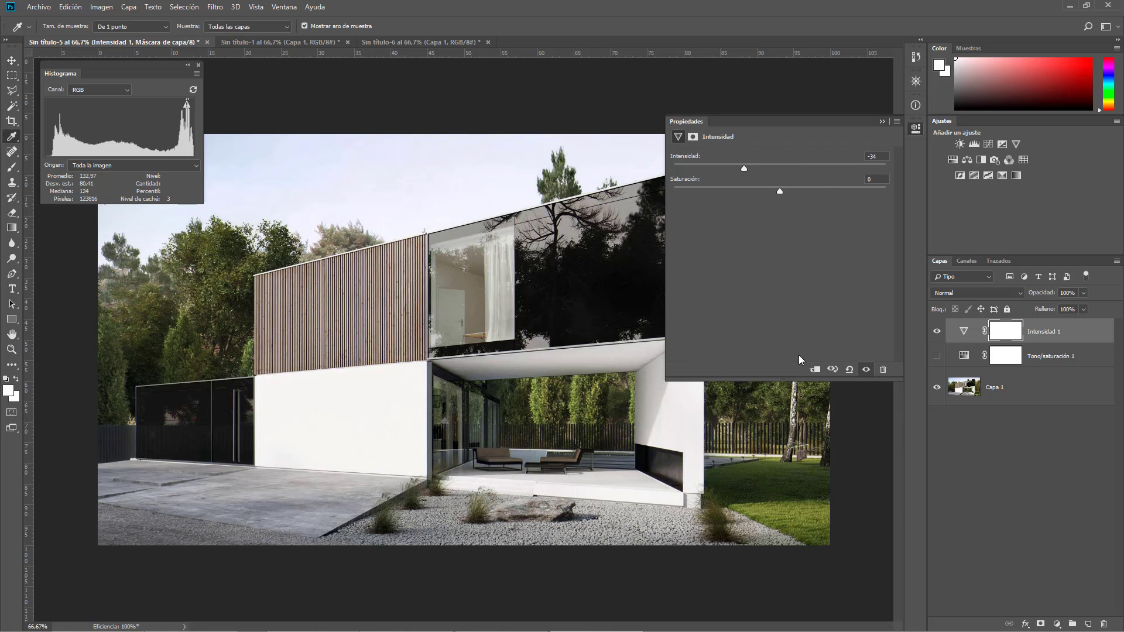
{"action": "left_click", "coordinate": [815, 369]}
{"action": "left_click", "coordinate": [814, 370]}
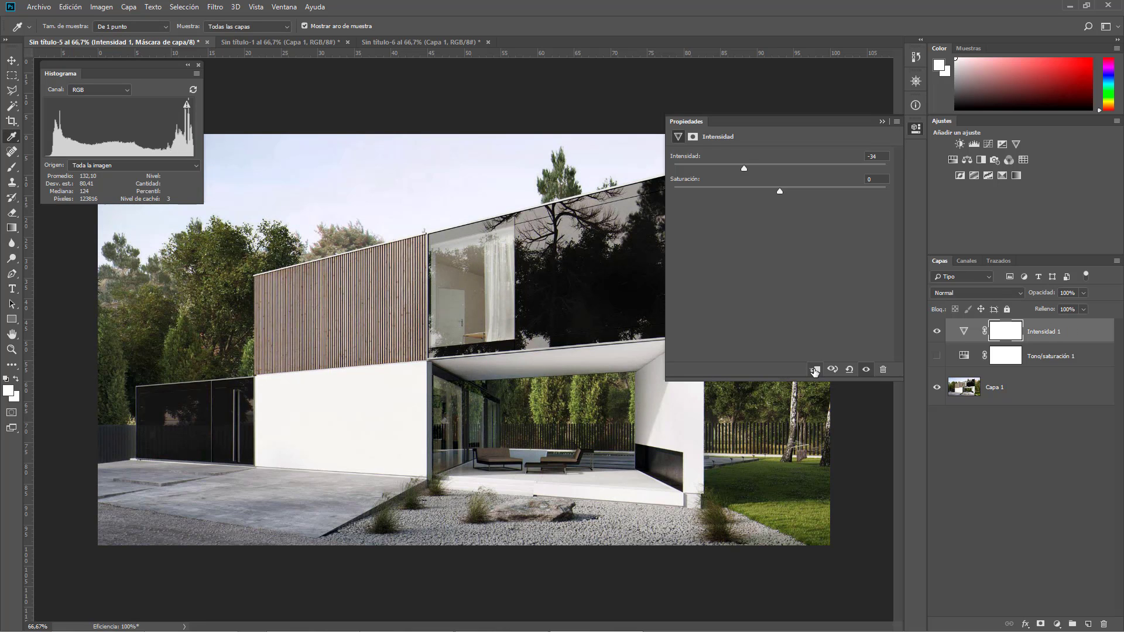
{"action": "left_click", "coordinate": [814, 370]}
{"action": "left_click", "coordinate": [814, 369]}
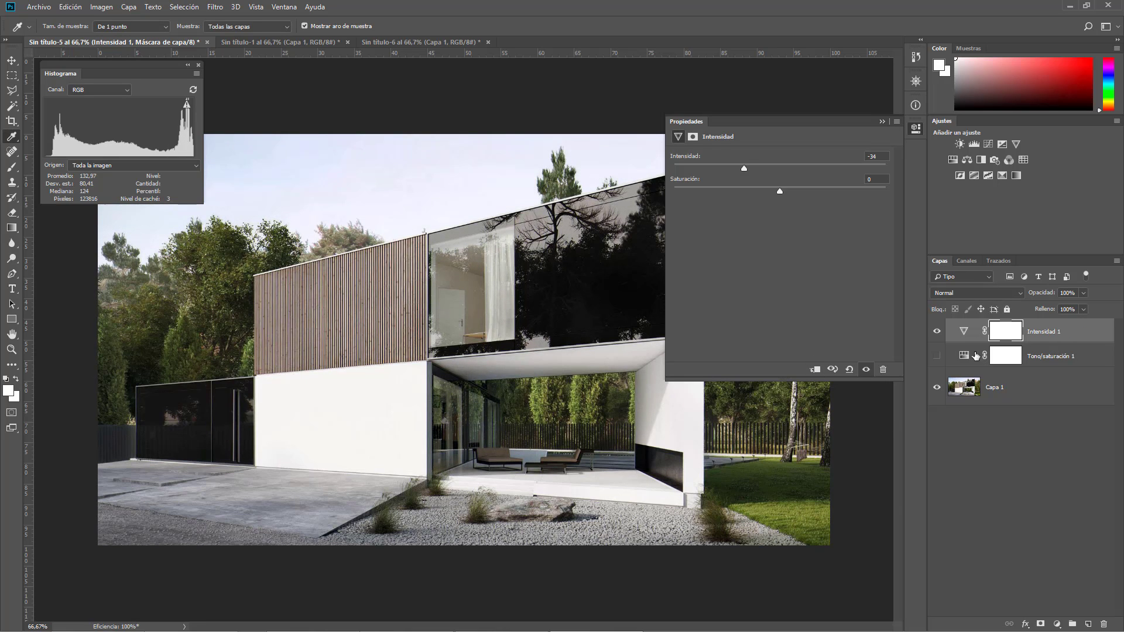
Step: Reset the Intensidad 1 adjustment and fine-tune its saturation near zero
{"action": "left_click", "coordinate": [849, 369]}
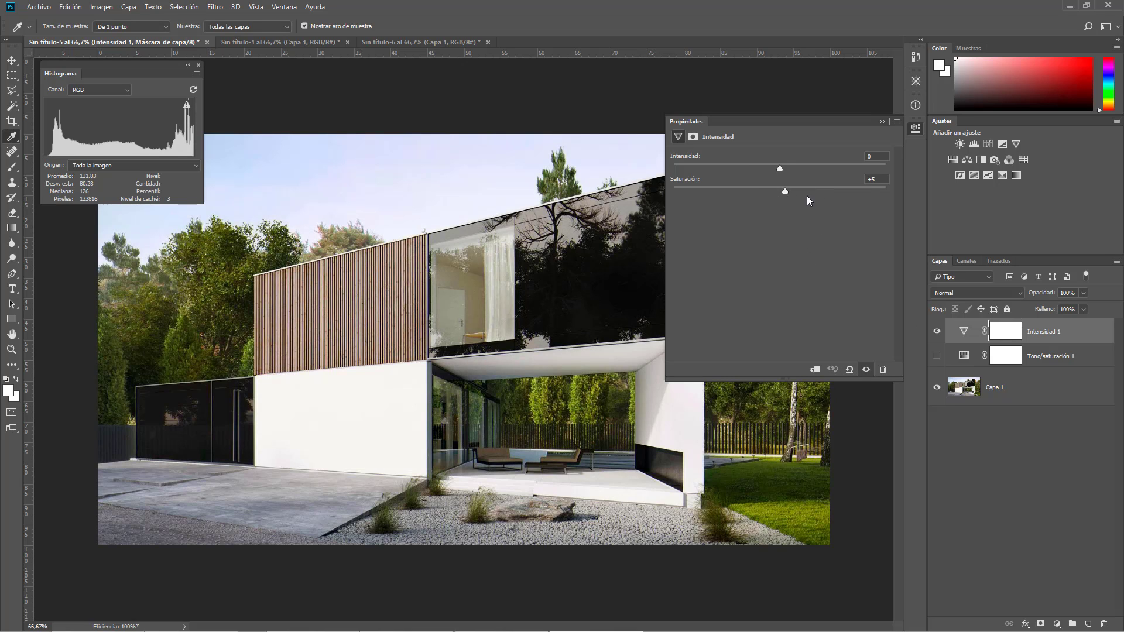
{"action": "left_click_drag", "start_coordinate": [775, 195], "coordinate": [783, 194]}
Step: Show and select the Tono/saturación 1 layer and set its overall saturation to 25
{"action": "left_click", "coordinate": [937, 355]}
{"action": "left_click", "coordinate": [993, 355]}
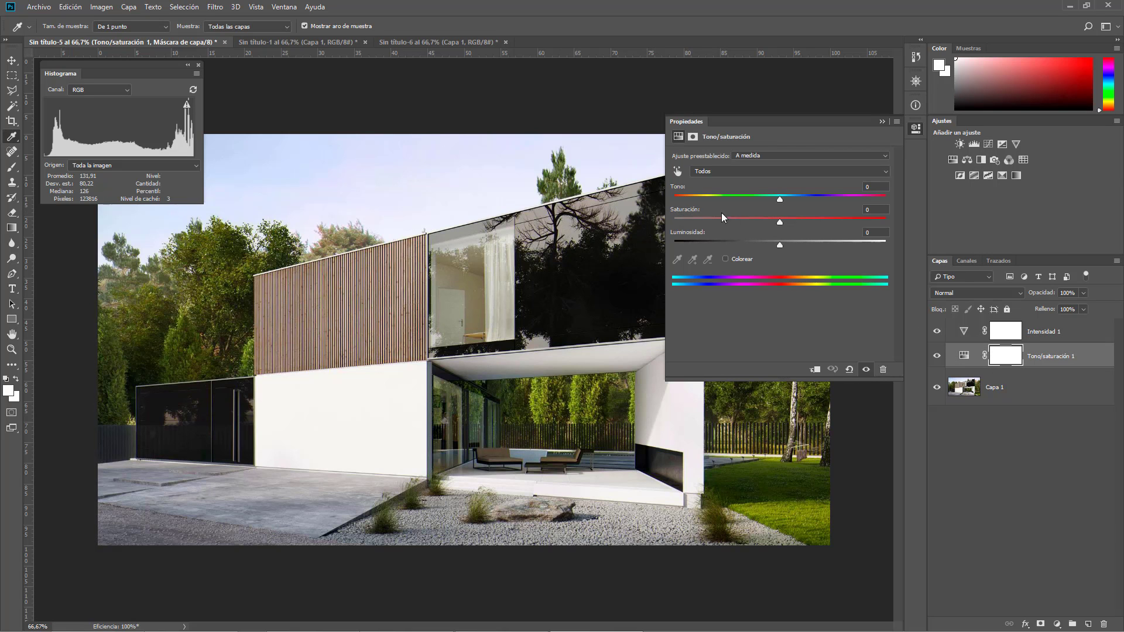
{"action": "left_click", "coordinate": [884, 211]}
{"action": "type", "text": "25"}
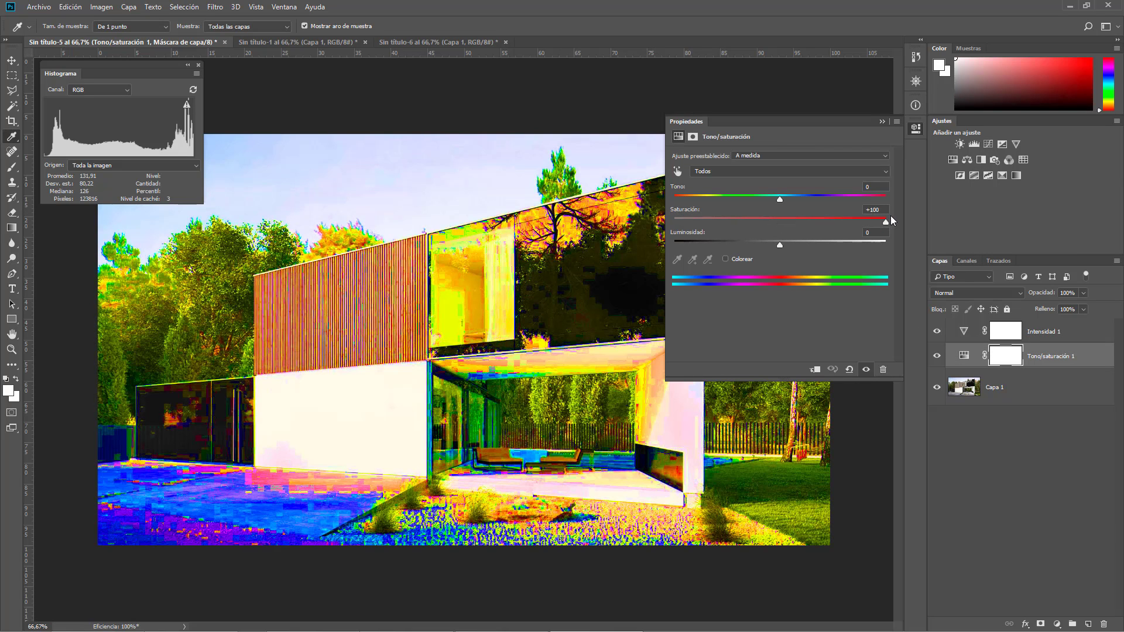
Step: Test the overall saturation of Tono/saturación 1 up to +100, then bring it back to +1
{"action": "left_click_drag", "start_coordinate": [807, 222], "coordinate": [884, 223]}
{"action": "left_click_drag", "start_coordinate": [805, 221], "coordinate": [884, 222]}
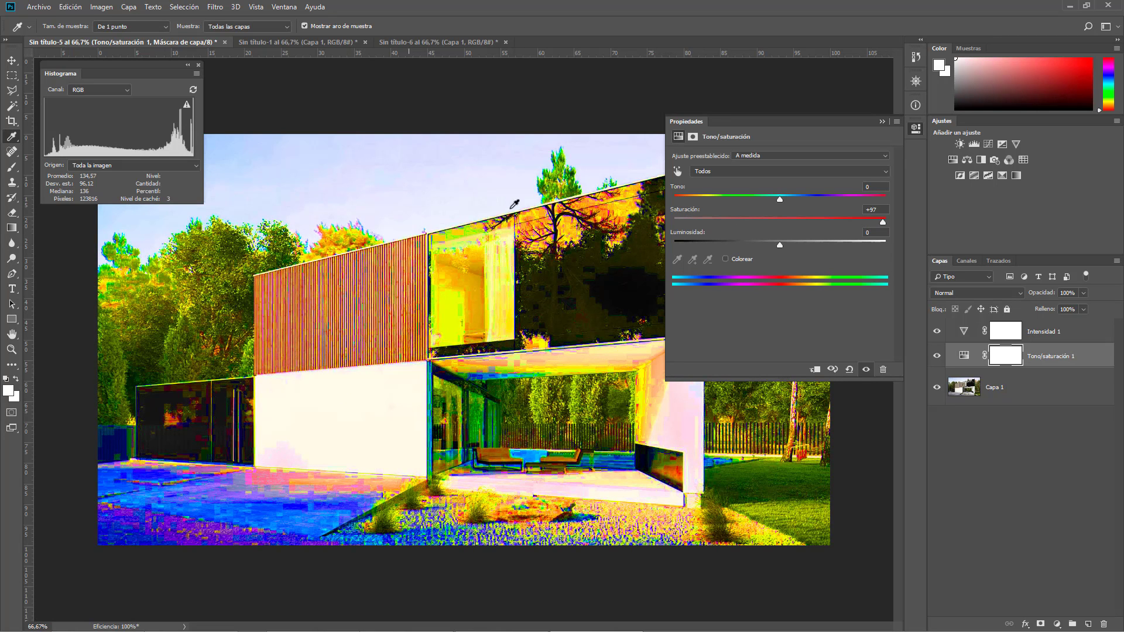
{"action": "mouse_move", "coordinate": [799, 223]}
{"action": "left_mouse_down"}
{"action": "mouse_move", "coordinate": [769, 223]}
{"action": "mouse_move", "coordinate": [781, 220]}
{"action": "left_mouse_up"}
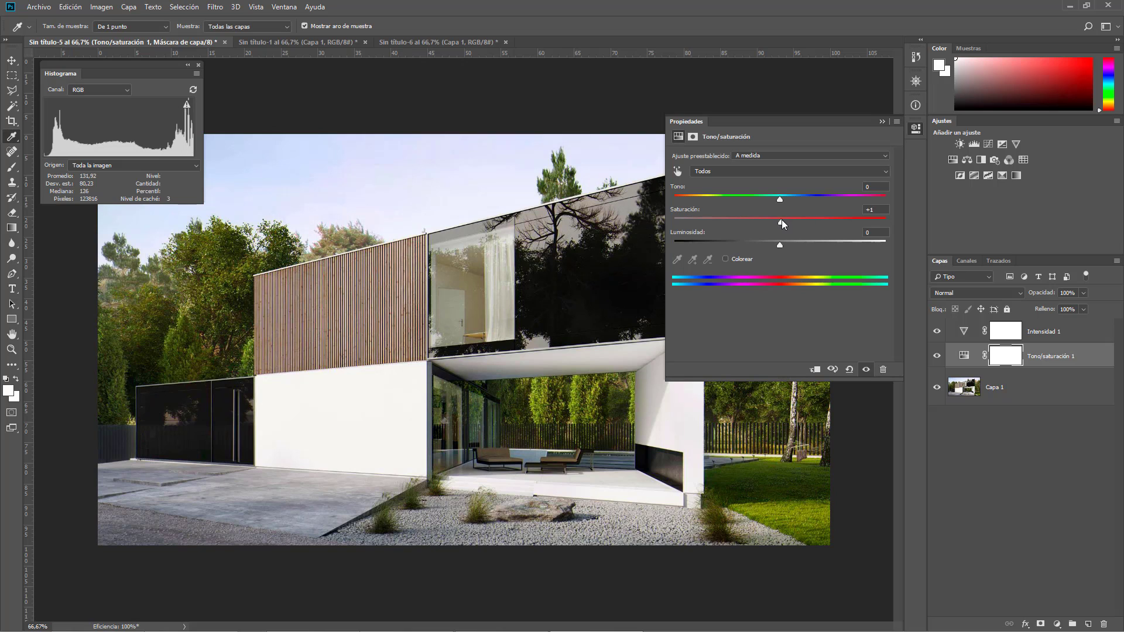
Step: Hide Tono/saturación 1, select Intensidad 1 and test its saturation across the range, ending at +100
{"action": "left_click", "coordinate": [955, 339]}
{"action": "left_click", "coordinate": [937, 356]}
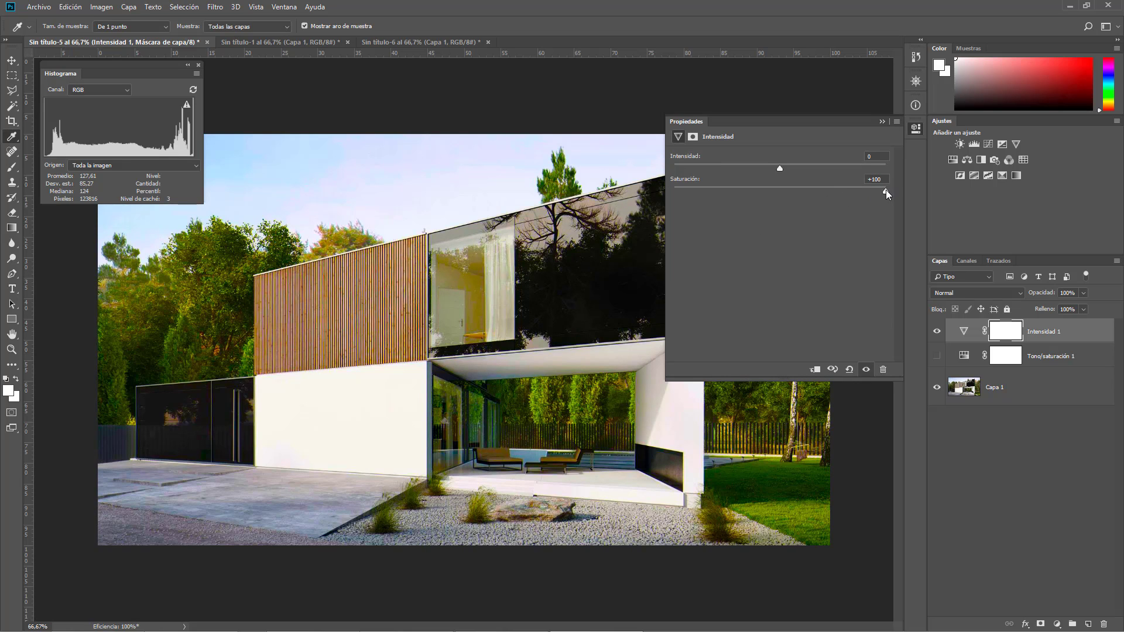
{"action": "left_click_drag", "start_coordinate": [886, 189], "coordinate": [780, 190]}
{"action": "left_click_drag", "start_coordinate": [705, 189], "coordinate": [845, 191]}
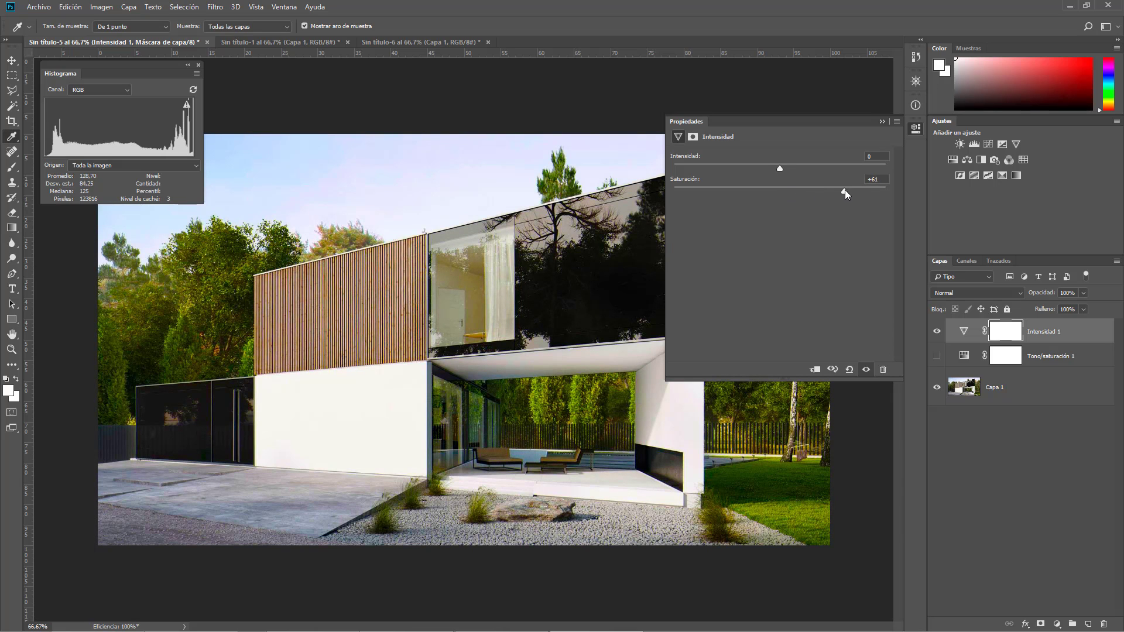
{"action": "left_click_drag", "start_coordinate": [779, 199], "coordinate": [782, 193]}
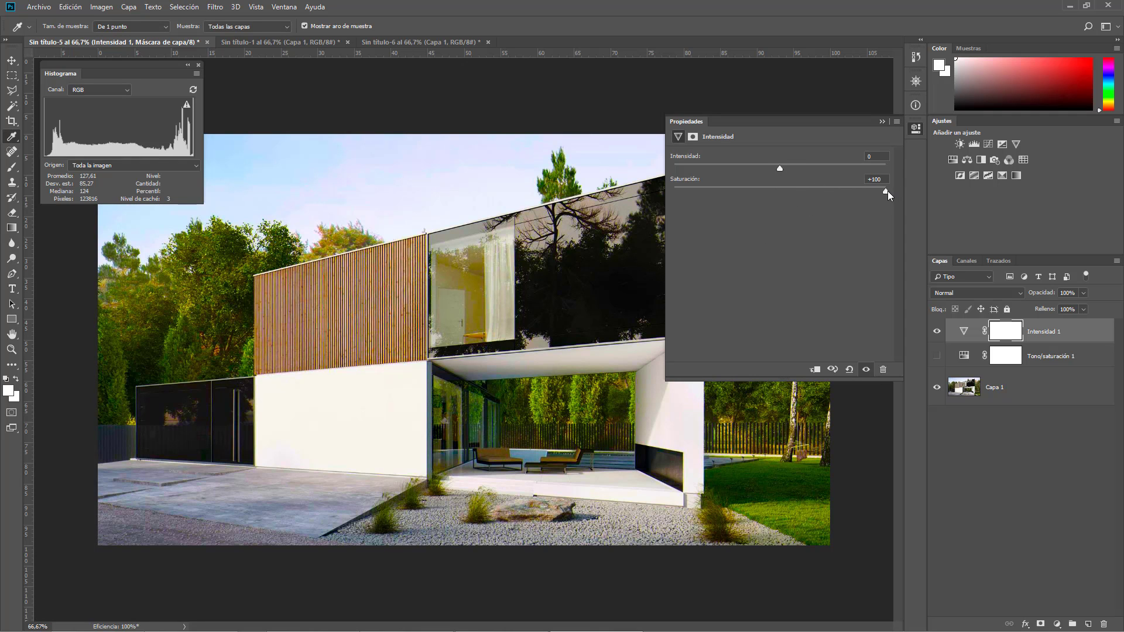
Step: Hide the Intensidad 1 layer and show the Tono/saturación 1 layer instead
{"action": "left_click", "coordinate": [937, 331]}
{"action": "left_click", "coordinate": [936, 356]}
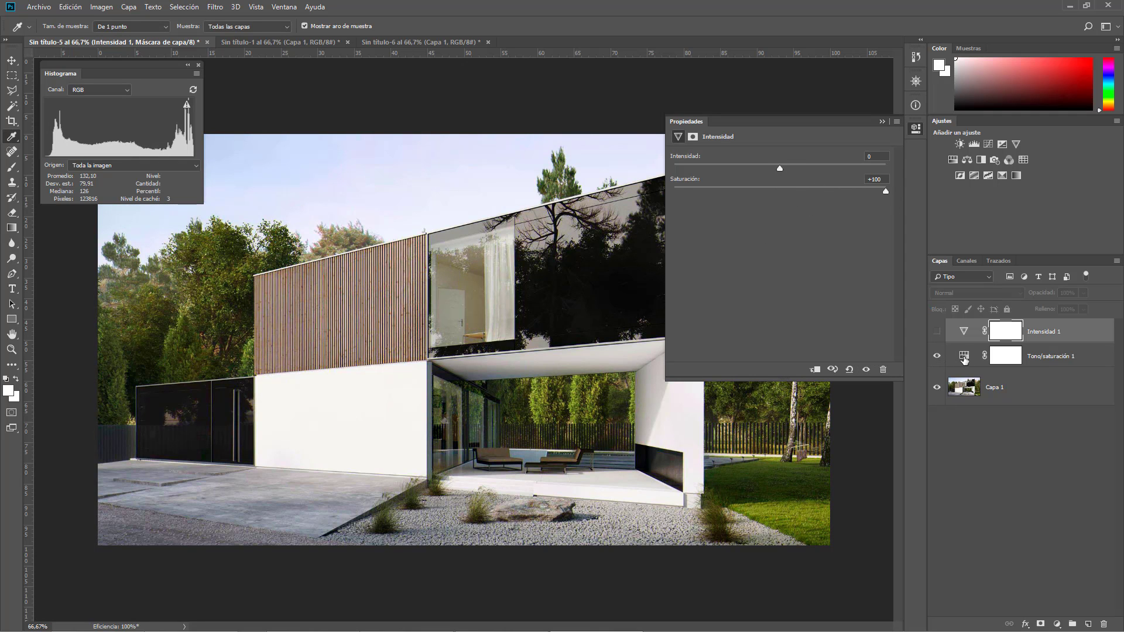
Step: Select the Tono/saturación 1 layer on the architectural render and raise its overall saturation
{"action": "left_click", "coordinate": [963, 356]}
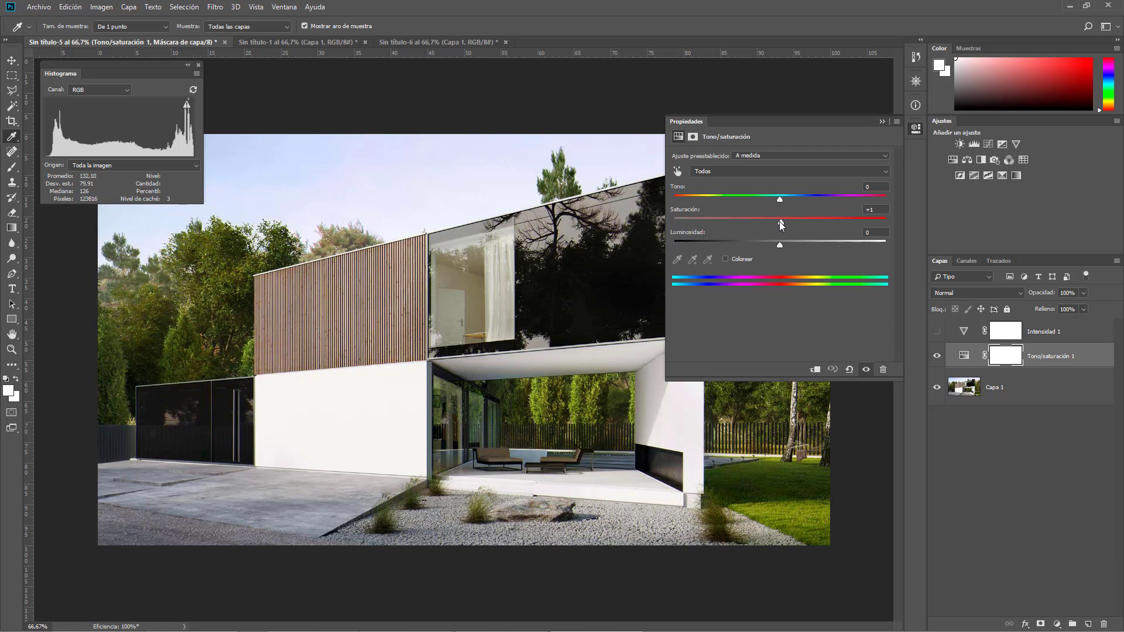
{"action": "left_click_drag", "start_coordinate": [780, 222], "coordinate": [838, 223]}
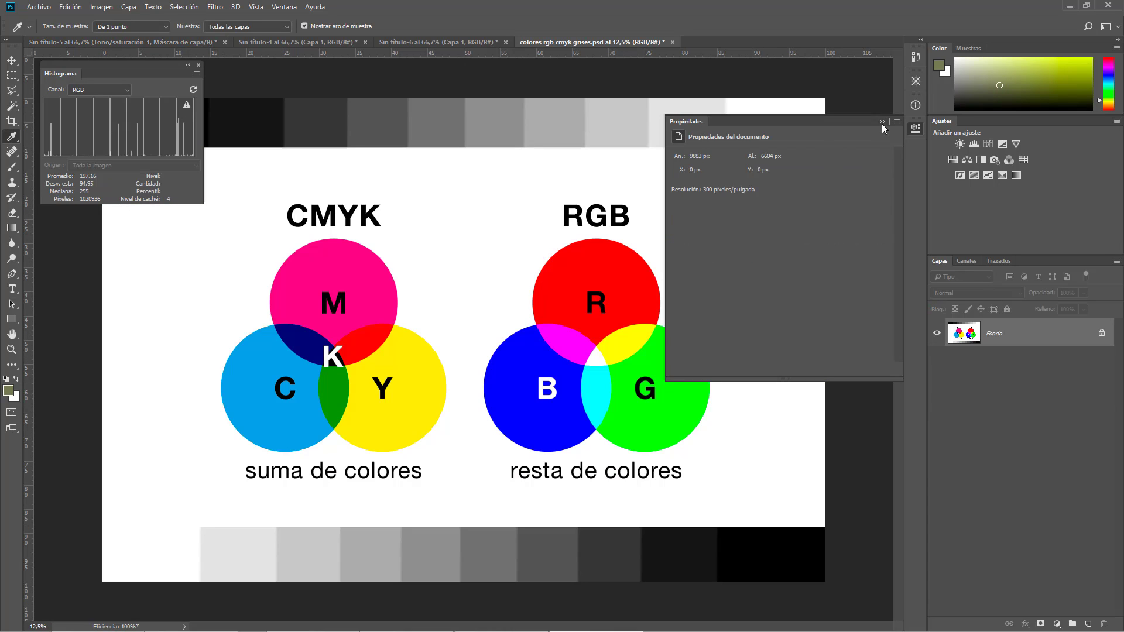
Step: In colores rgb cmyk grises.psd, add a Tono/saturación adjustment layer above Fondo and make its adjustment active instead of its mask
{"action": "left_click", "coordinate": [882, 122]}
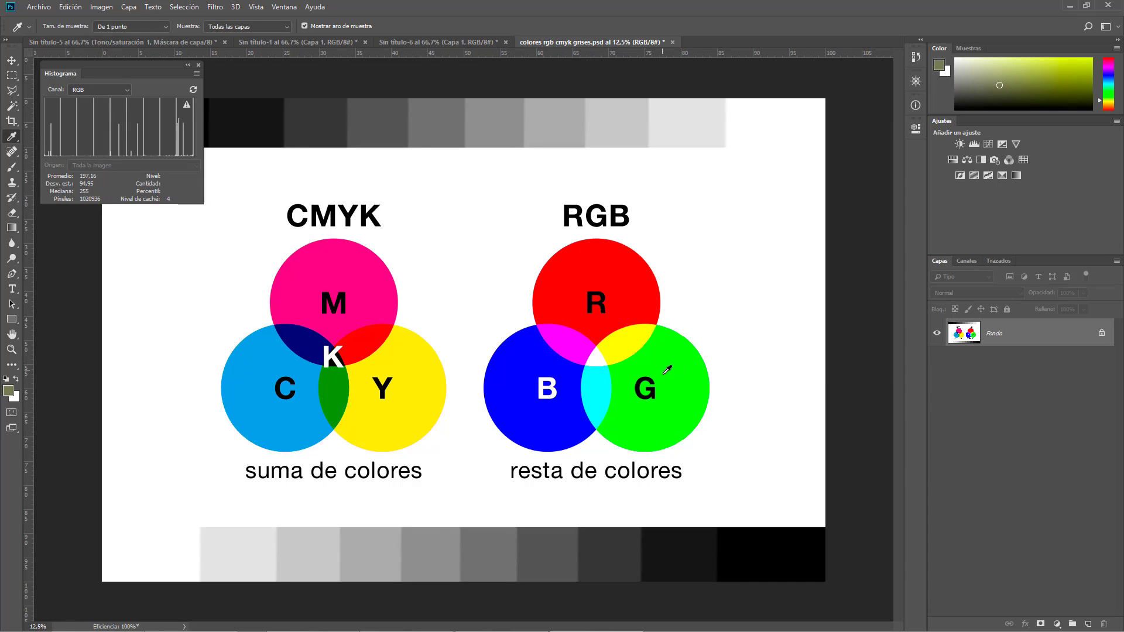
{"action": "key", "text": "ctrl+minus"}
{"action": "key", "text": "ctrl+plus"}
{"action": "scroll", "coordinate": [692, 409], "scroll_direction": "down", "scroll_amount": 1}
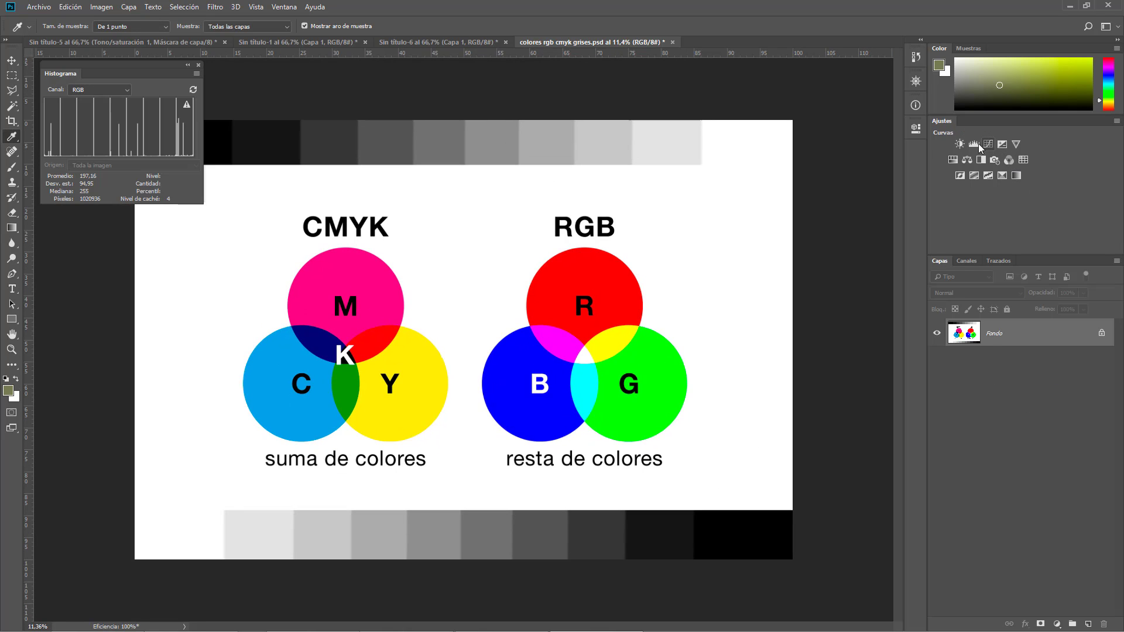
{"action": "left_click", "coordinate": [953, 159]}
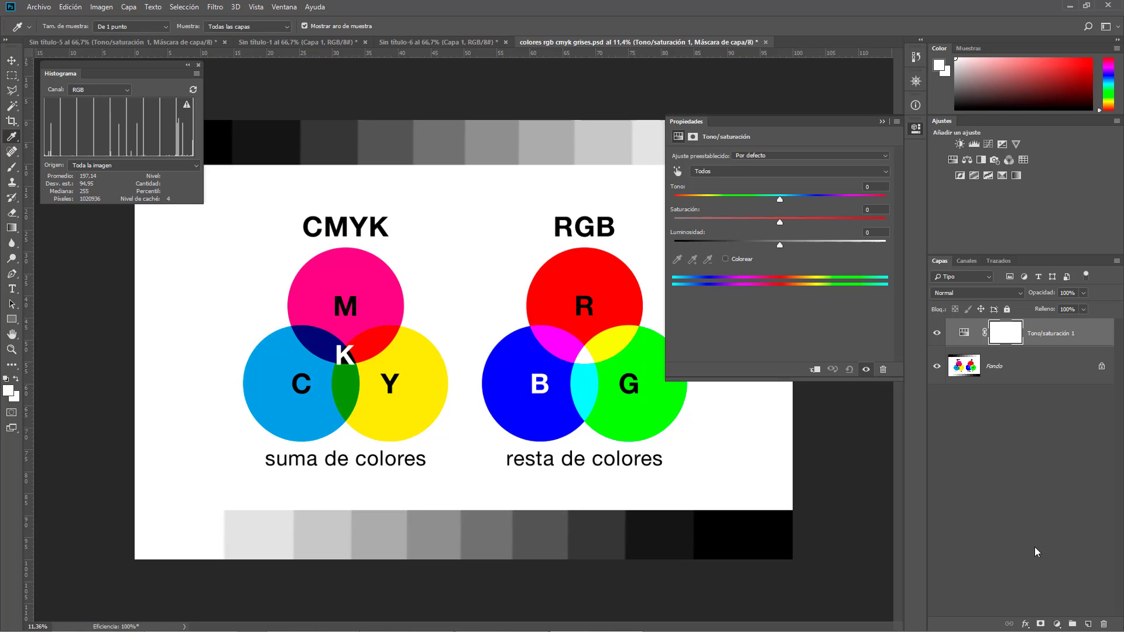
{"action": "left_click", "coordinate": [1057, 626]}
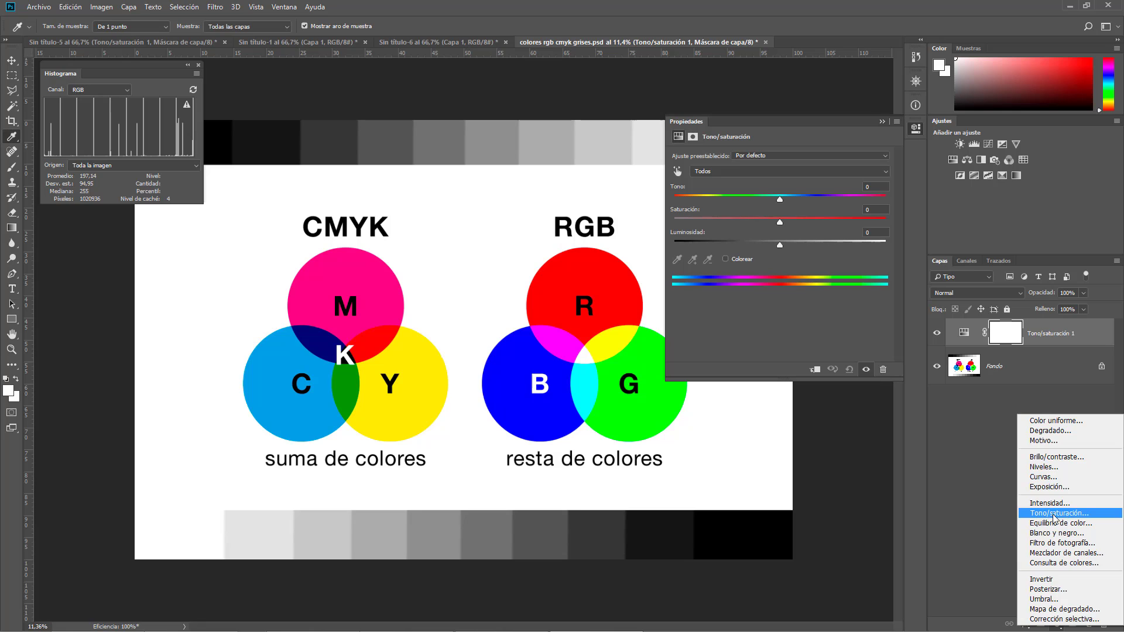
{"action": "left_click", "coordinate": [976, 335]}
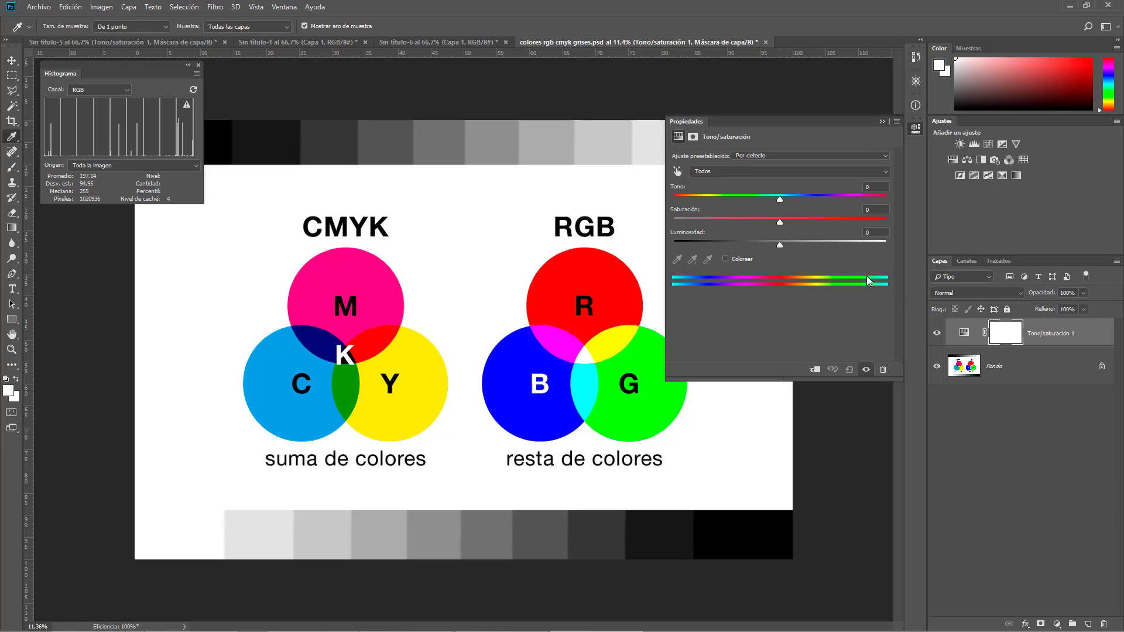
{"action": "left_click", "coordinate": [970, 337]}
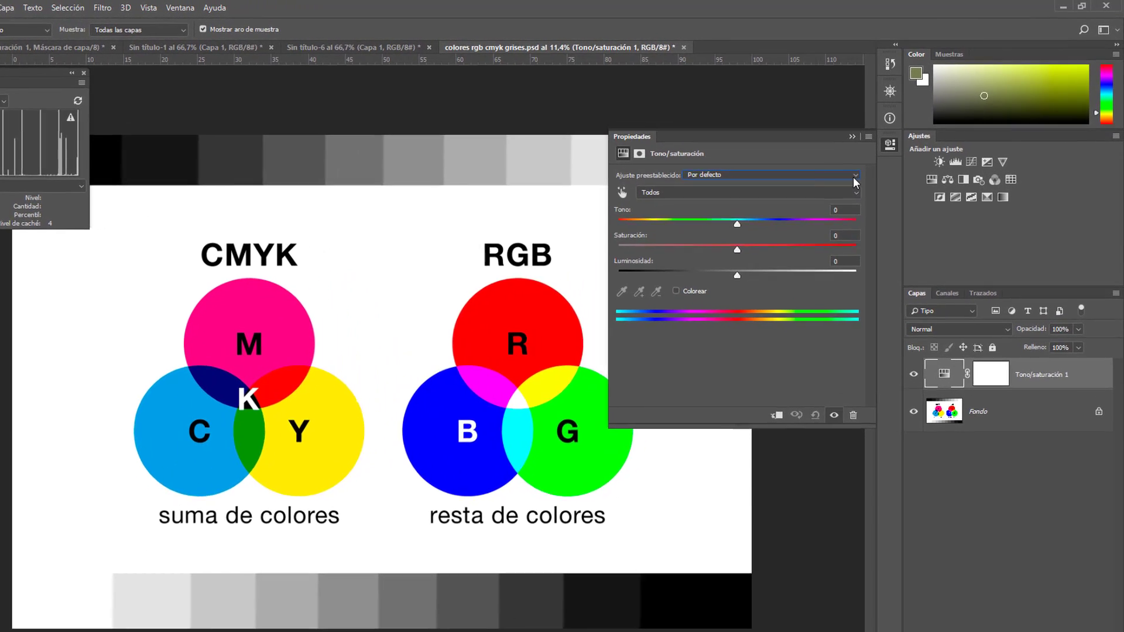
Step: Try the Cianotipo, Aumentar saturación and Estilo antiguo presets on the colour chart's Tono/saturación adjustment
{"action": "left_click", "coordinate": [853, 176]}
{"action": "left_click", "coordinate": [717, 162]}
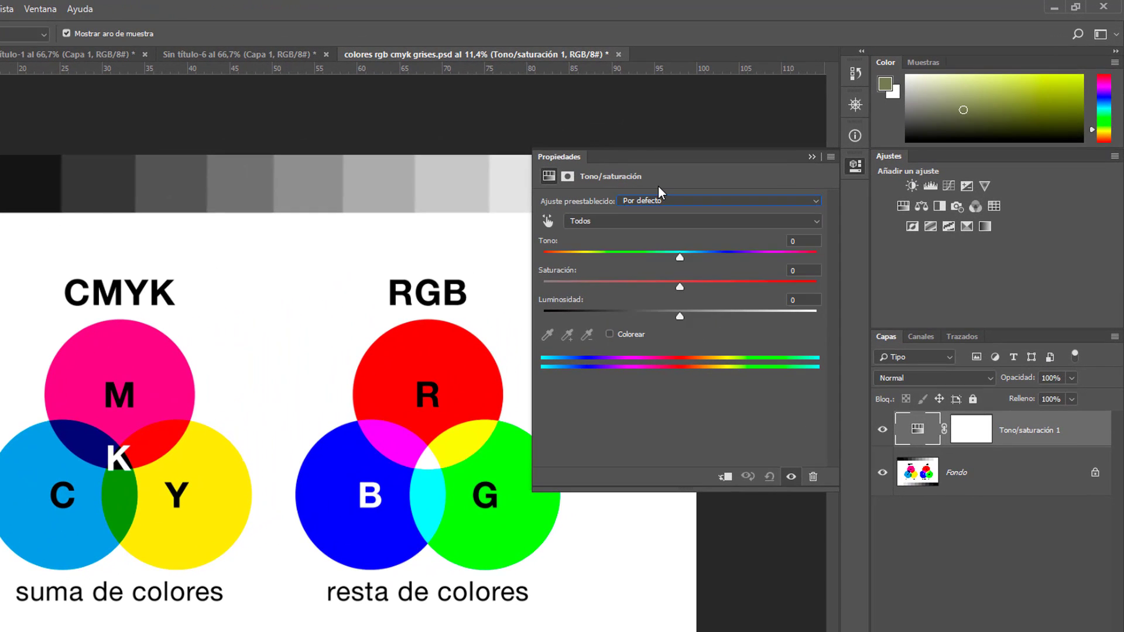
{"action": "left_click", "coordinate": [650, 199]}
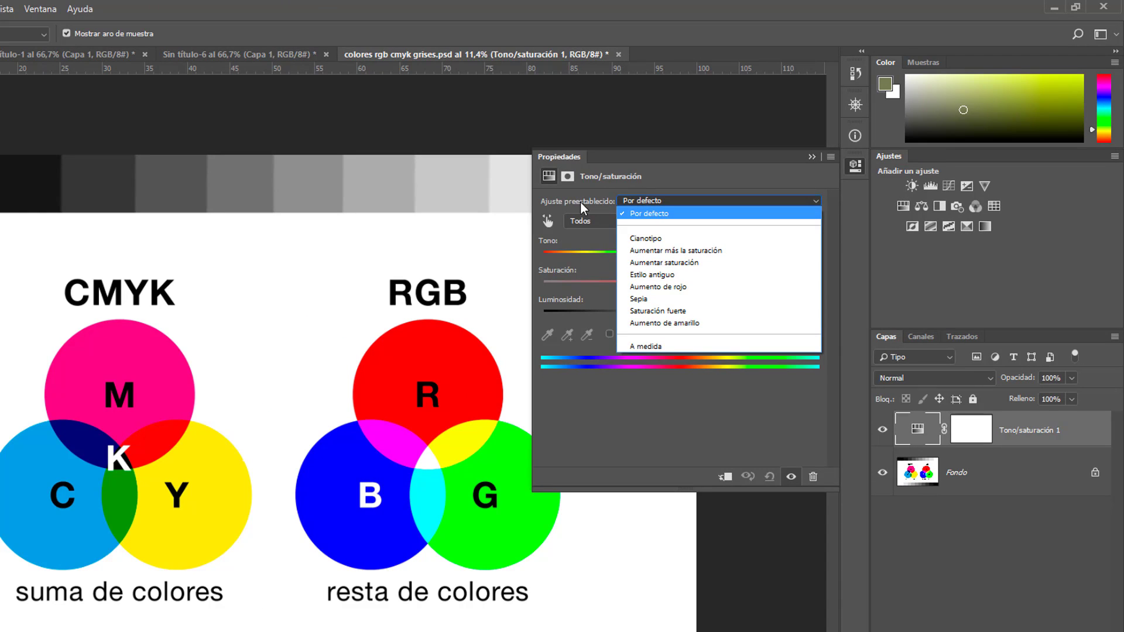
{"action": "left_click", "coordinate": [642, 239]}
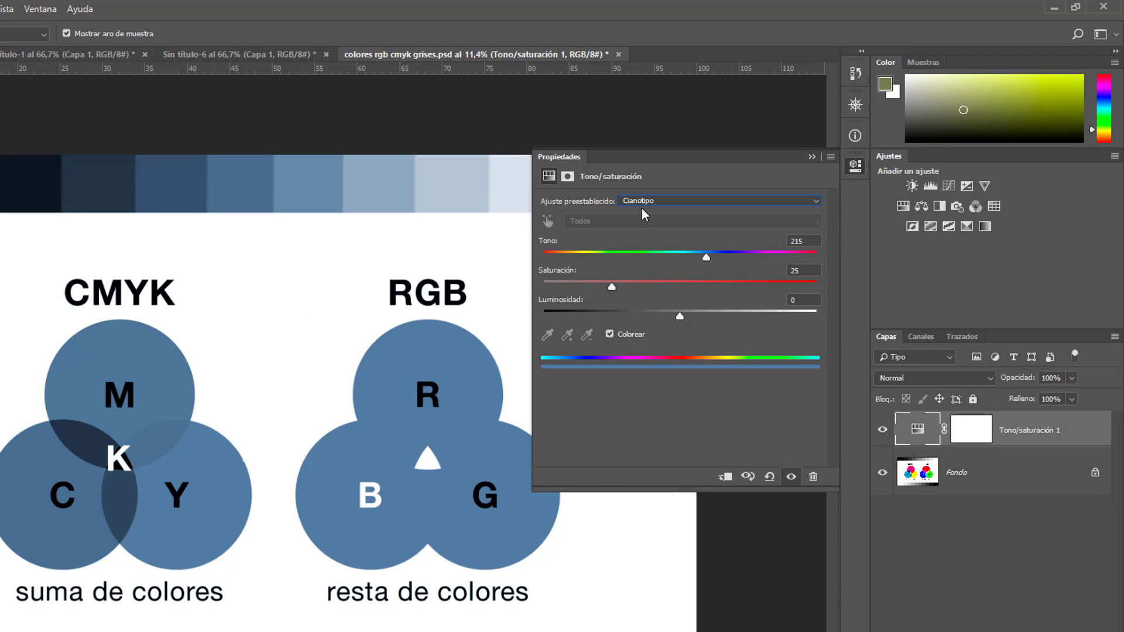
{"action": "left_click", "coordinate": [641, 205]}
{"action": "left_click", "coordinate": [645, 258]}
{"action": "left_click", "coordinate": [645, 201]}
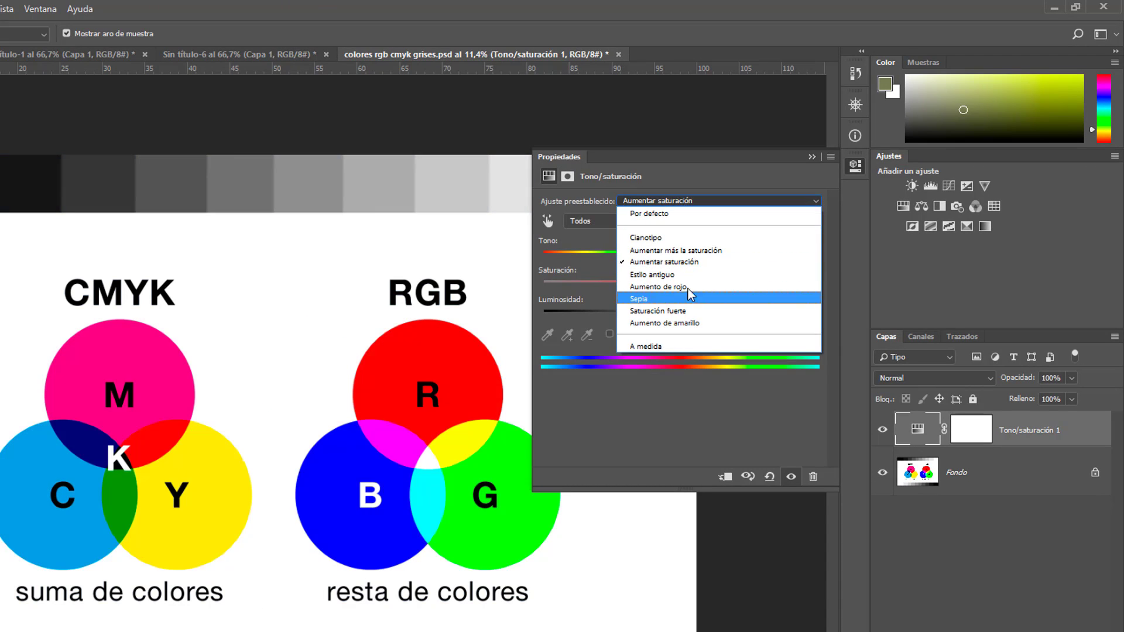
{"action": "left_click", "coordinate": [667, 276]}
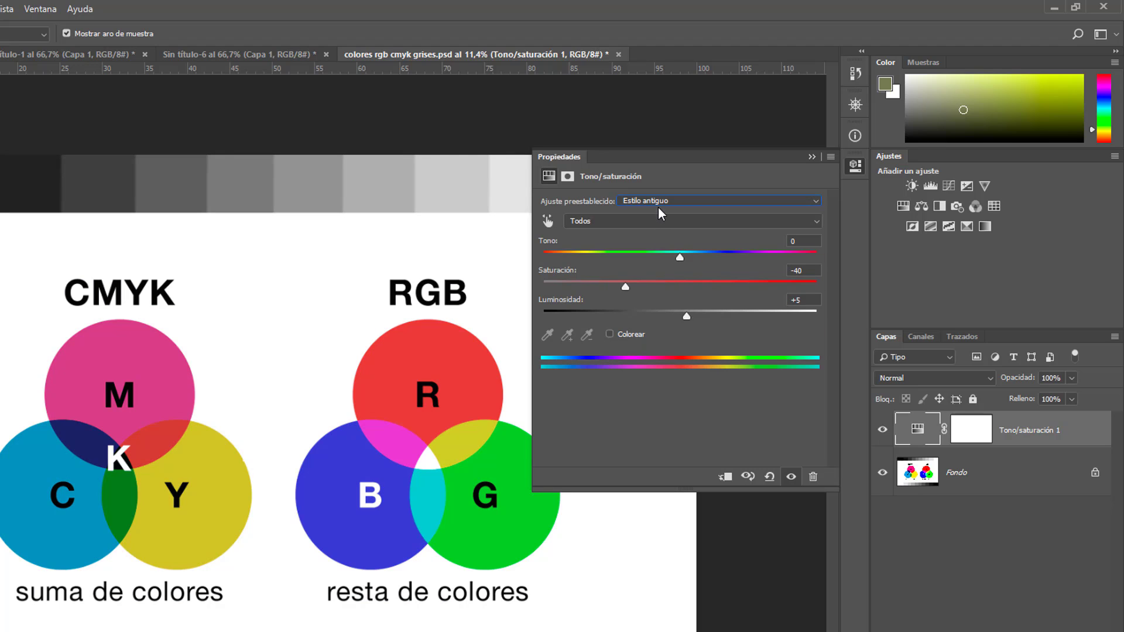
Step: Try the Saturación fuerte and Aumento de amarillo presets on the adjustment, and reset it to its default values
{"action": "left_click", "coordinate": [658, 205]}
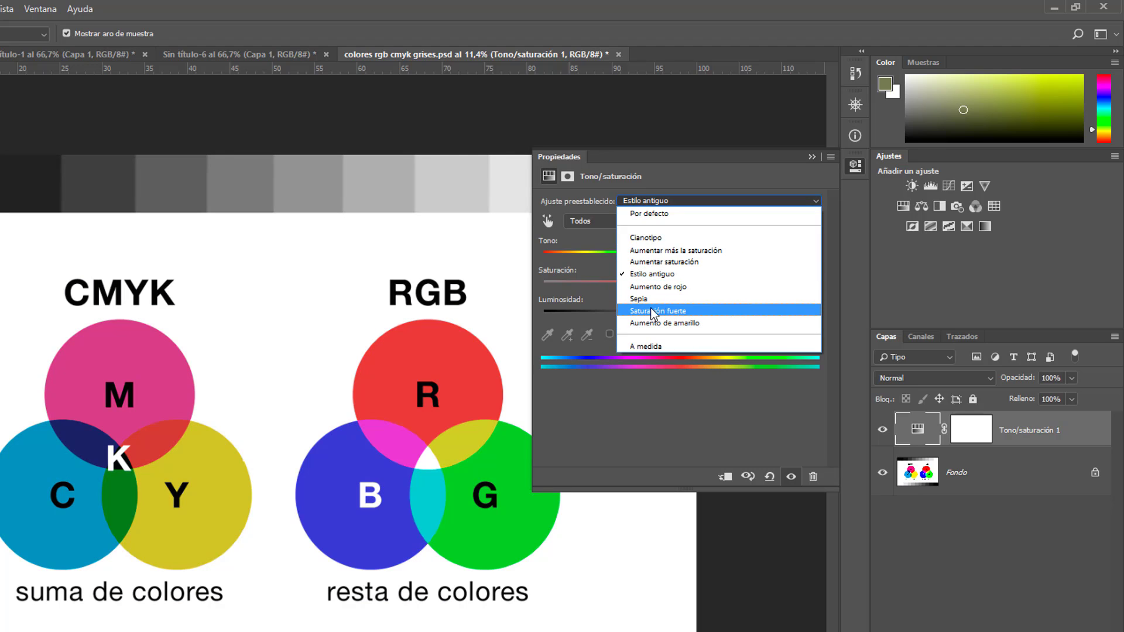
{"action": "left_click", "coordinate": [668, 311]}
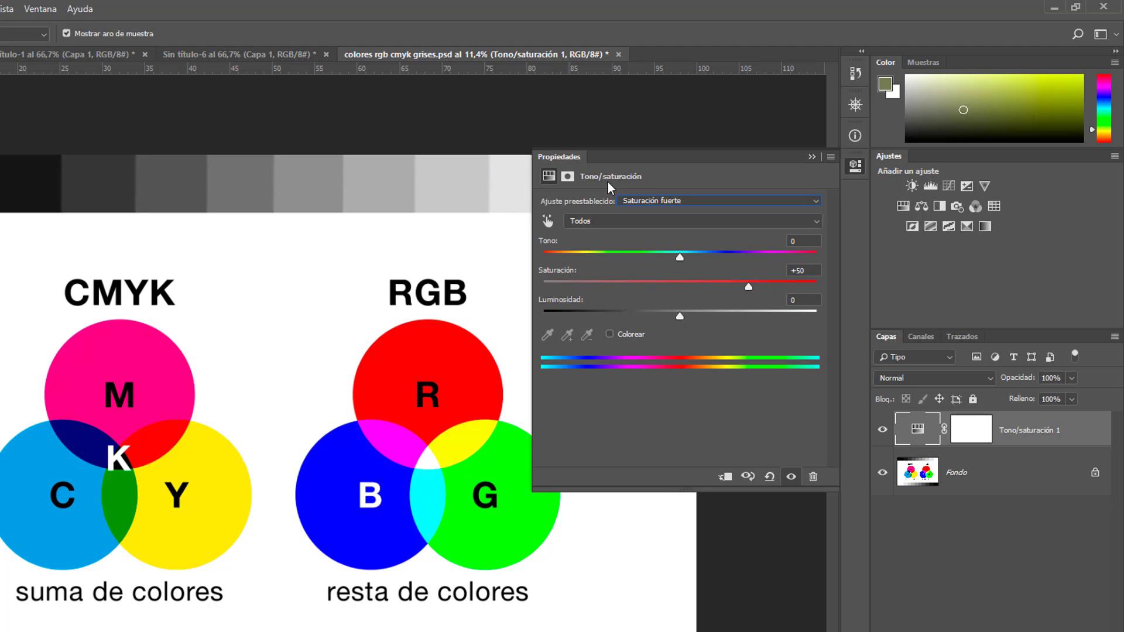
{"action": "left_click", "coordinate": [631, 199]}
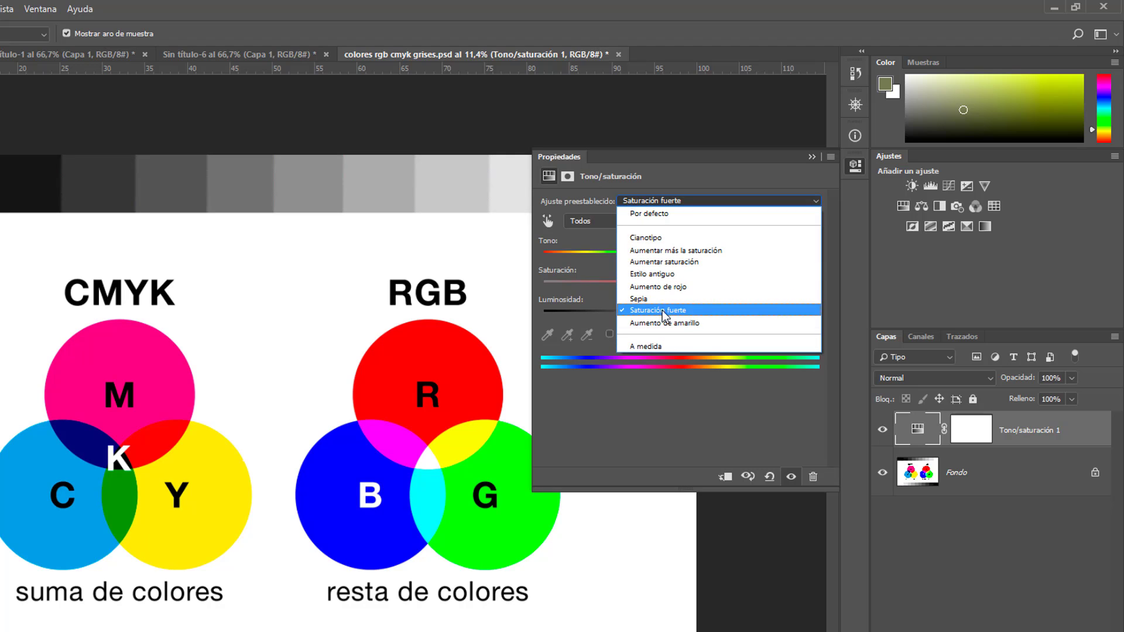
{"action": "left_click", "coordinate": [667, 322]}
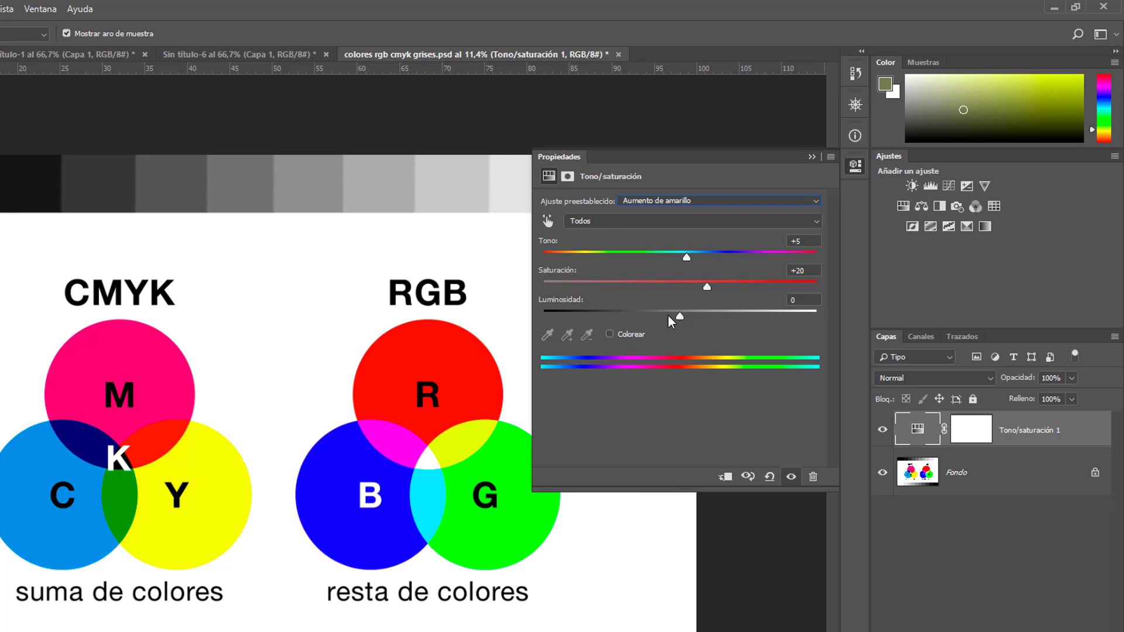
{"action": "left_click", "coordinate": [669, 200]}
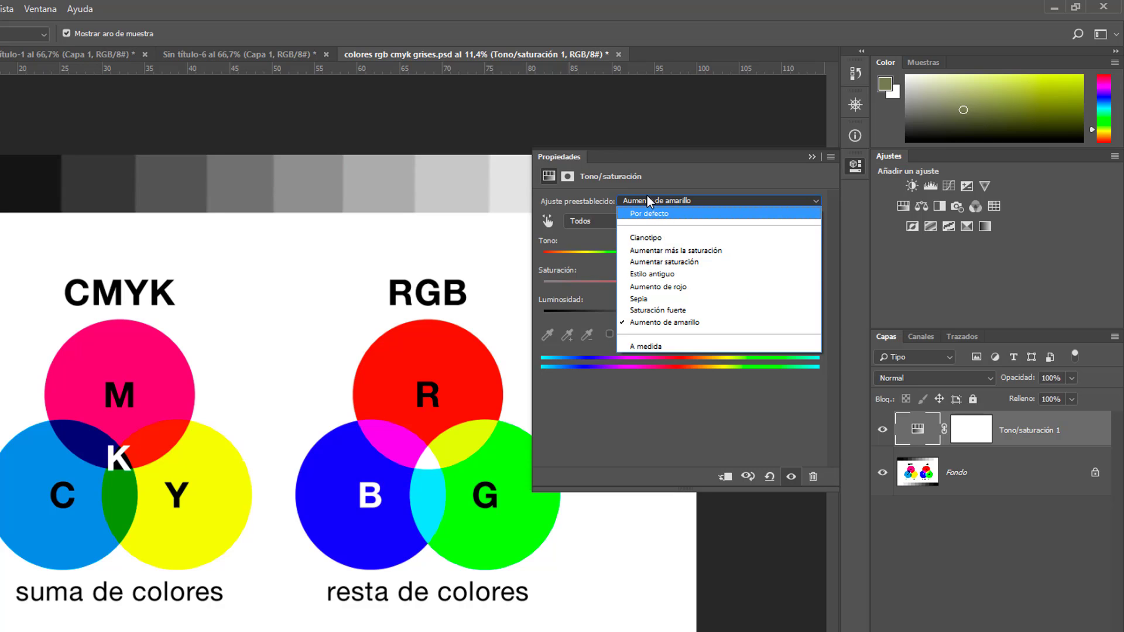
{"action": "left_click", "coordinate": [695, 185]}
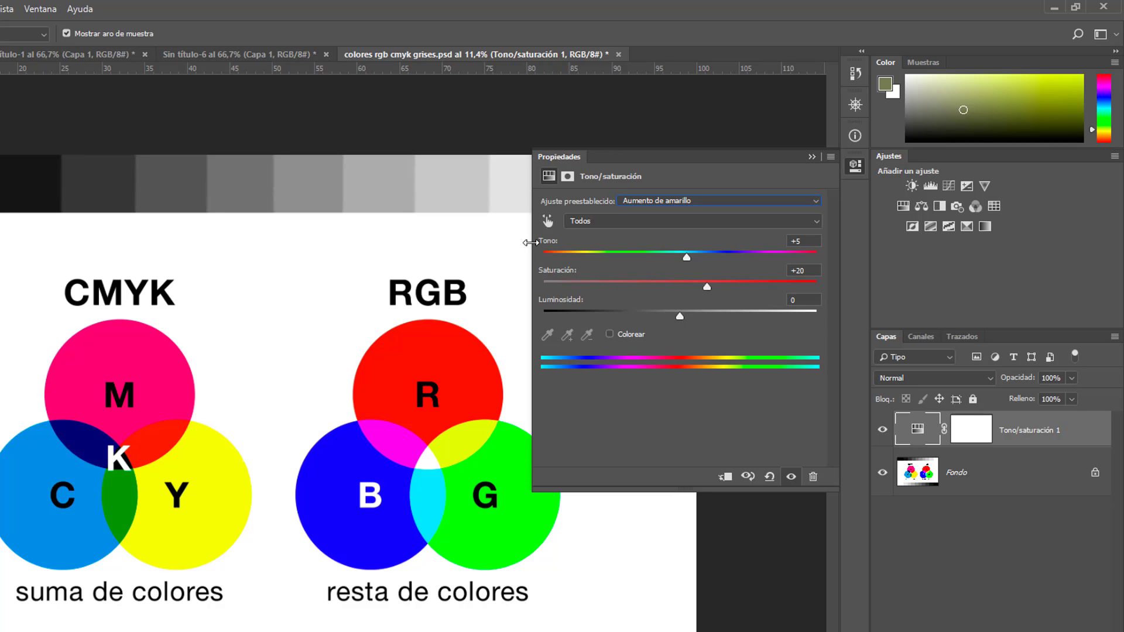
{"action": "left_click", "coordinate": [769, 476]}
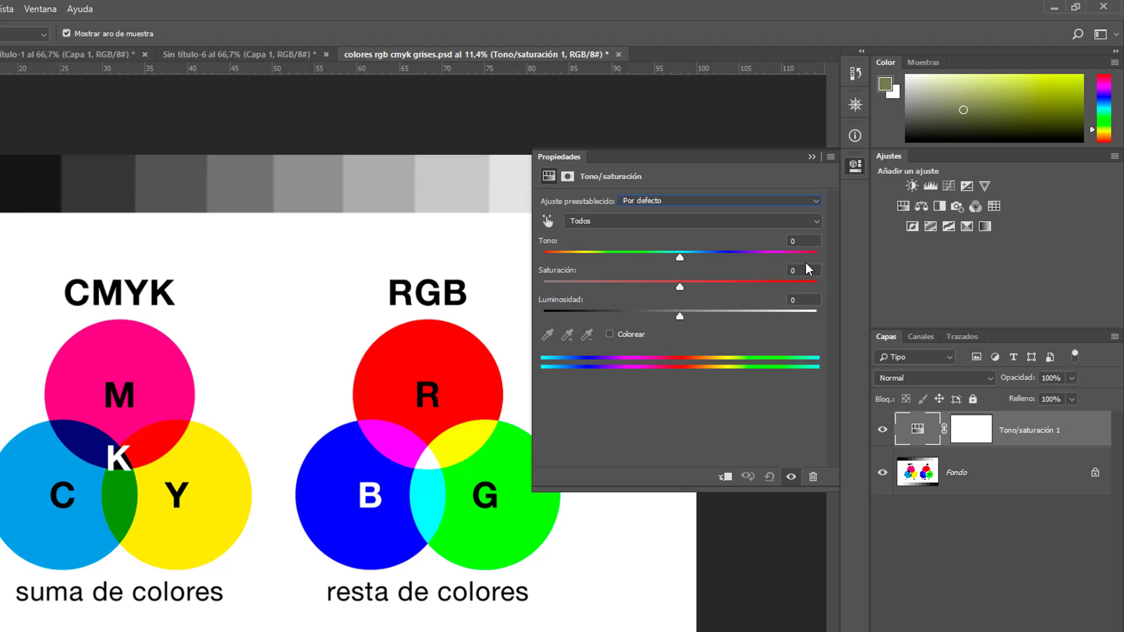
Step: Review the available Tono/saturación presets and the layer's mask properties, ending back at the adjustment settings
{"action": "left_click", "coordinate": [661, 202]}
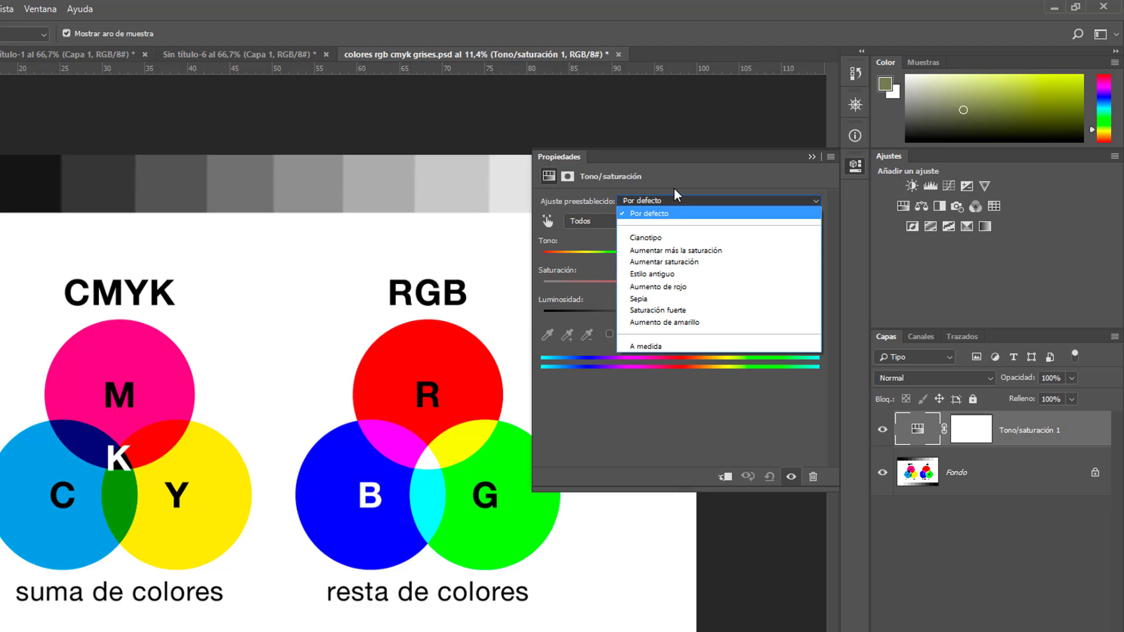
{"action": "left_click", "coordinate": [673, 188]}
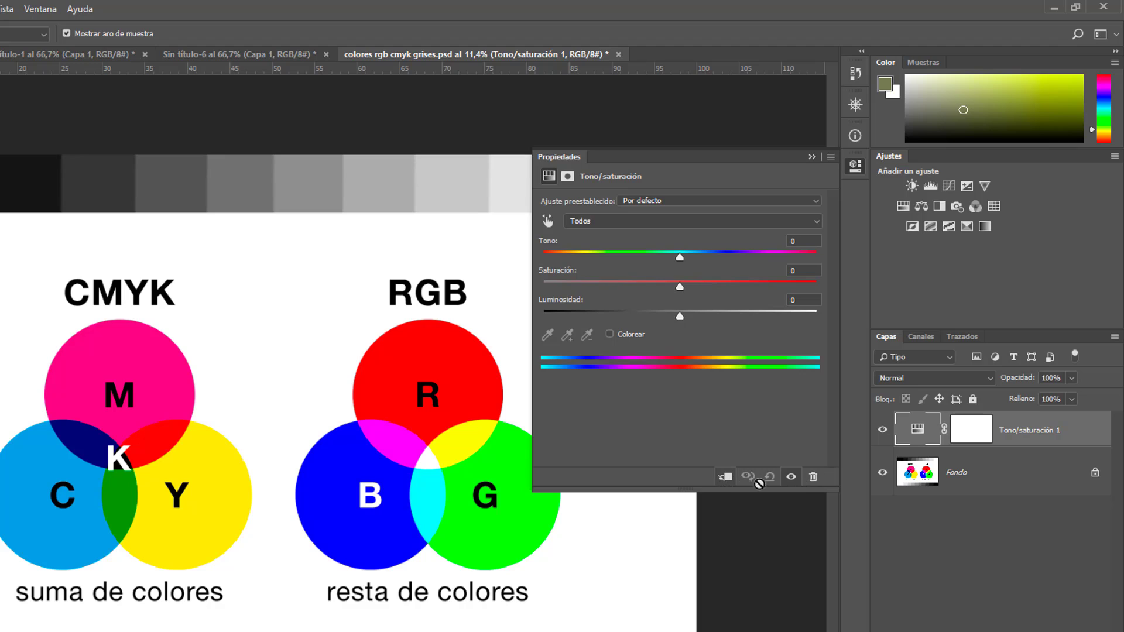
{"action": "left_click", "coordinate": [566, 177]}
{"action": "left_click", "coordinate": [549, 176]}
{"action": "left_click", "coordinate": [565, 177]}
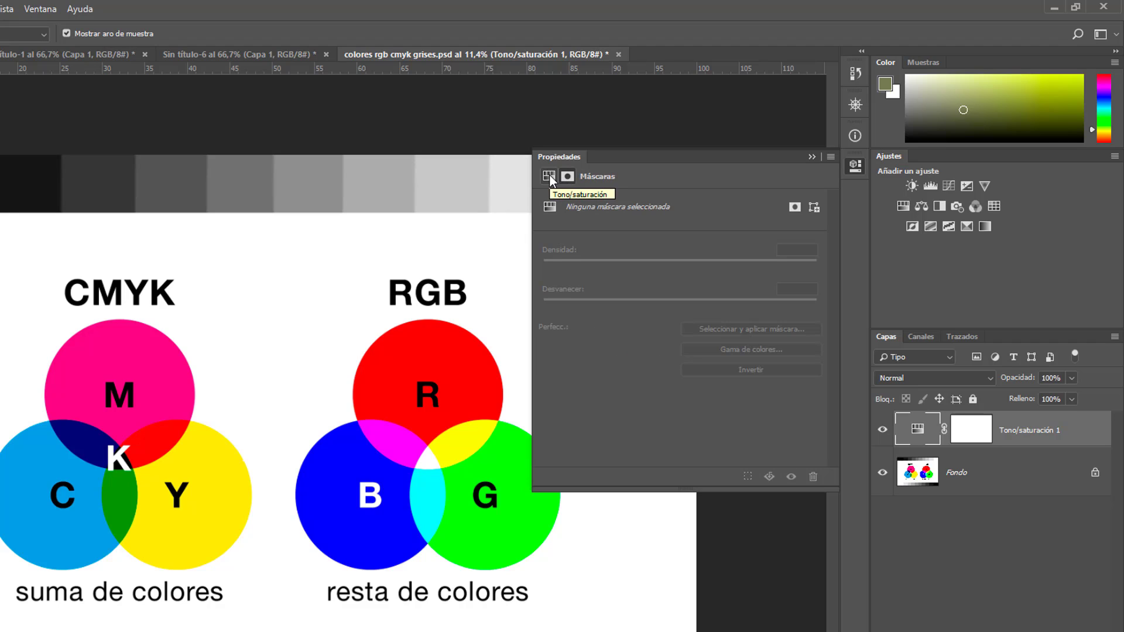
{"action": "left_click", "coordinate": [549, 175]}
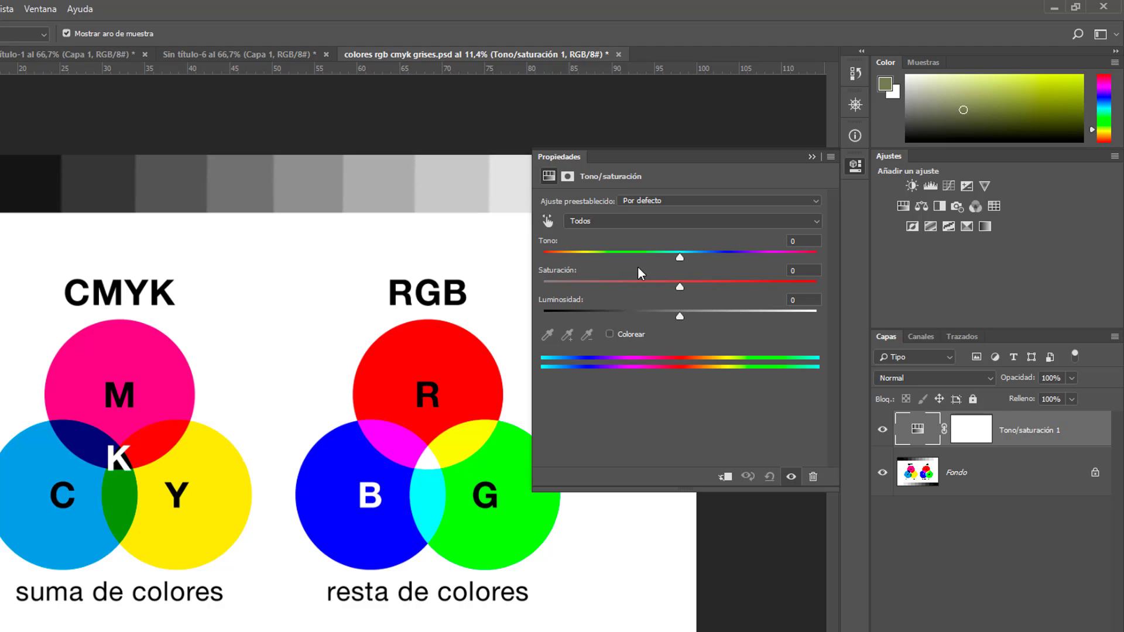
Step: Test the overall hue of the colour chart at -3, +88 and +34, and reset the adjustment
{"action": "left_click_drag", "start_coordinate": [681, 258], "coordinate": [680, 258]}
{"action": "left_click_drag", "start_coordinate": [681, 258], "coordinate": [675, 257]}
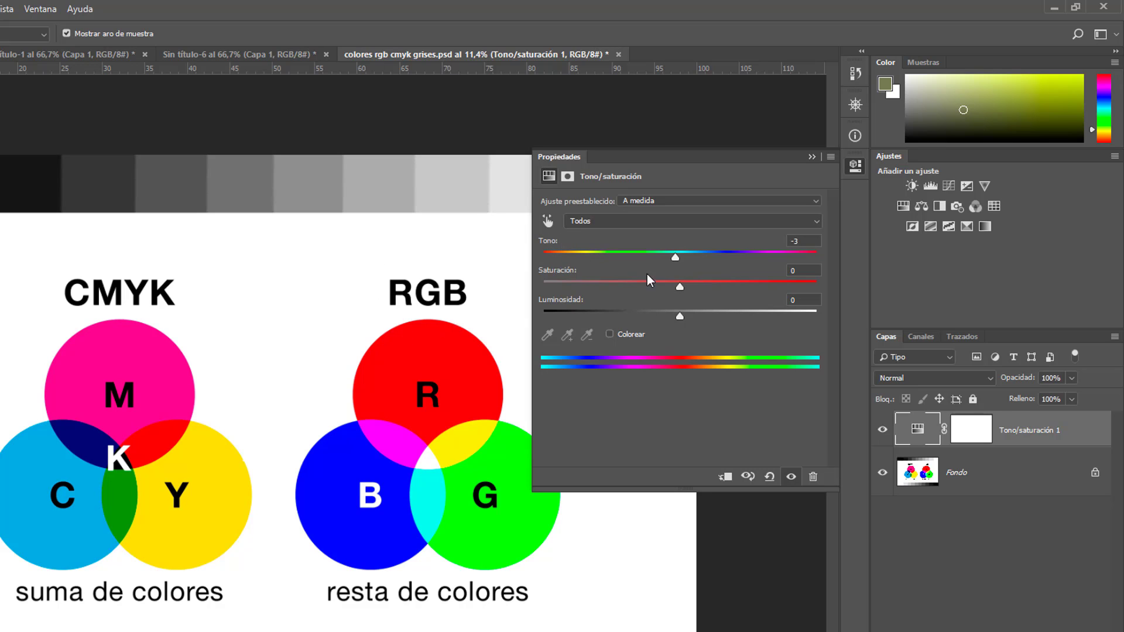
{"action": "left_click_drag", "start_coordinate": [675, 258], "coordinate": [761, 259]}
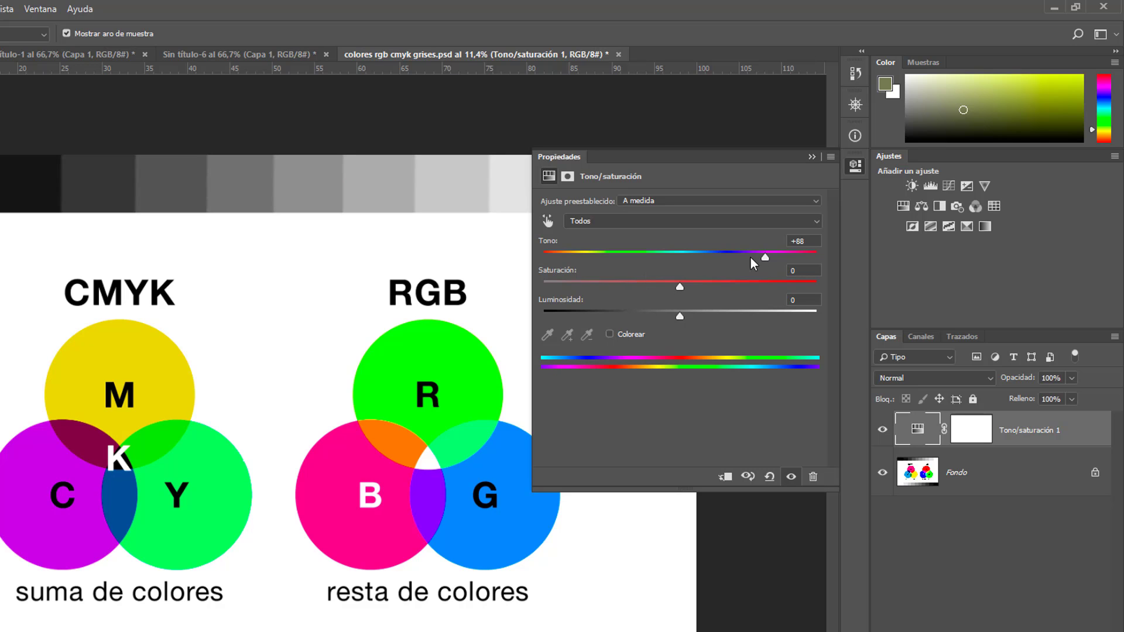
{"action": "left_click_drag", "start_coordinate": [765, 255], "coordinate": [726, 257]}
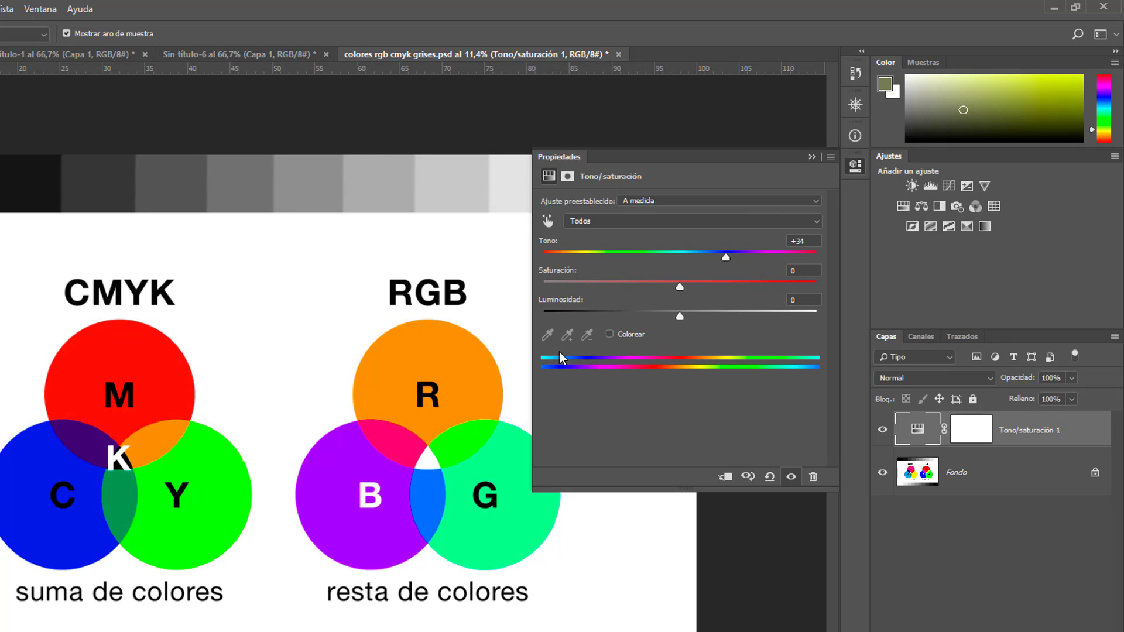
{"action": "left_click", "coordinate": [769, 477]}
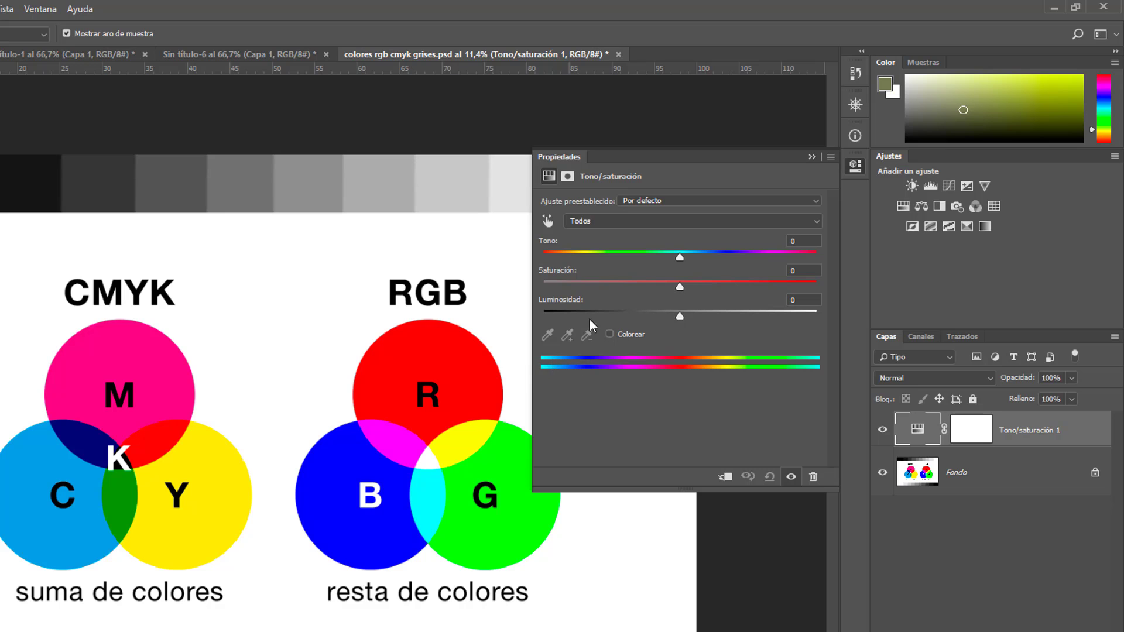
Step: Test strongly negative overall hue shifts such as -158 and -78 on the colour chart, and reset the adjustment
{"action": "left_click_drag", "start_coordinate": [679, 257], "coordinate": [556, 258]}
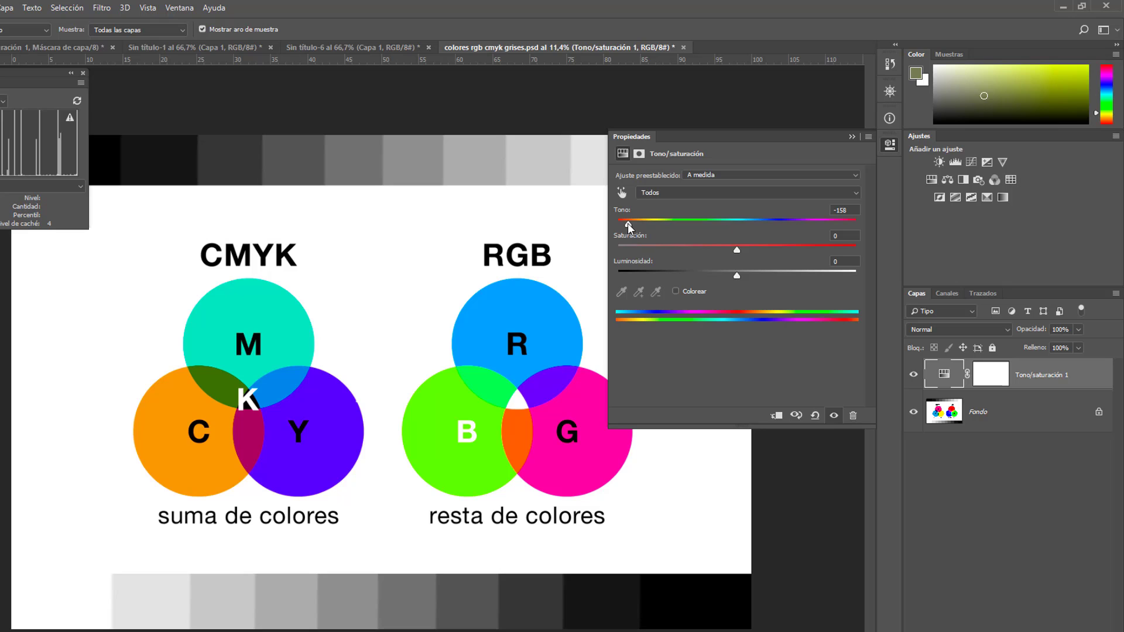
{"action": "left_click_drag", "start_coordinate": [629, 225], "coordinate": [667, 222]}
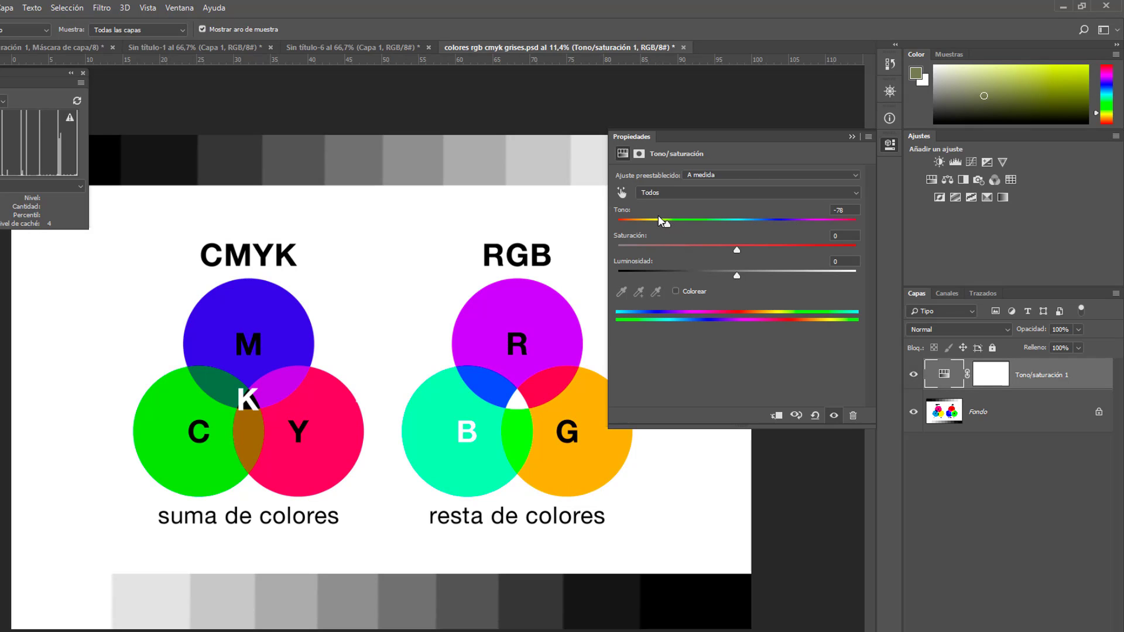
{"action": "left_click_drag", "start_coordinate": [667, 224], "coordinate": [771, 224]}
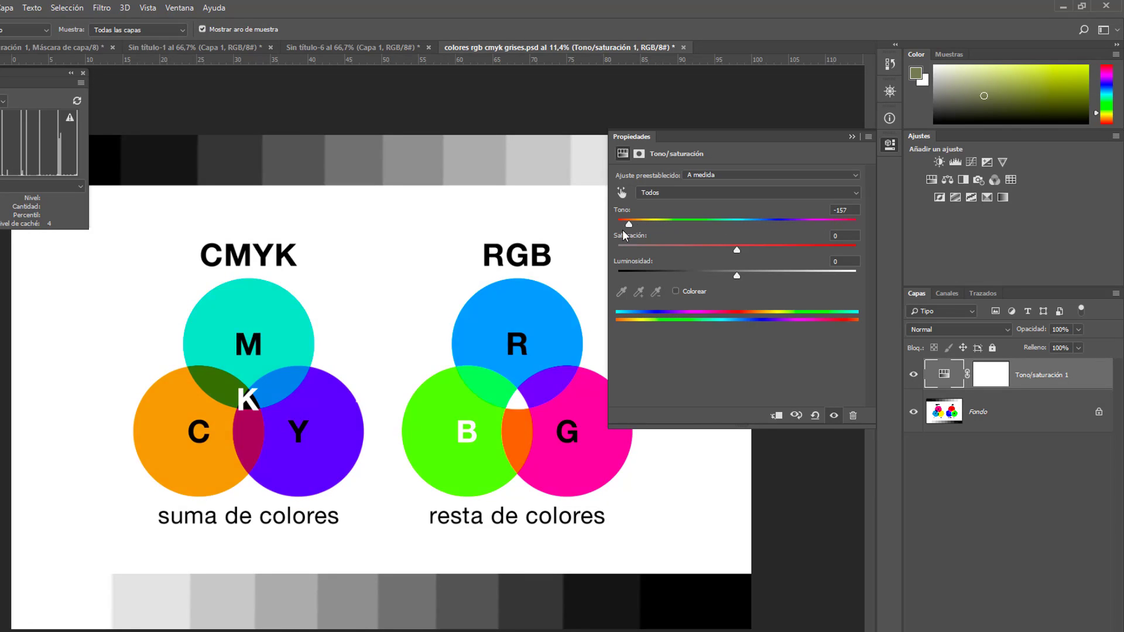
{"action": "left_click", "coordinate": [814, 415]}
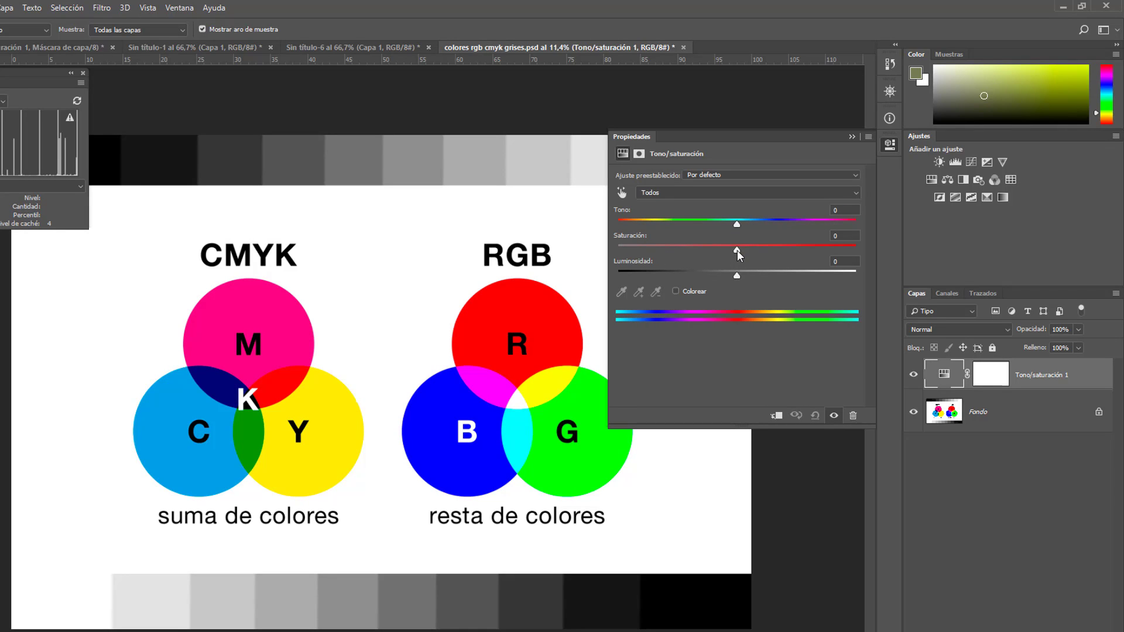
Step: Test the colour chart's overall saturation at -100 and +100, and reset the adjustment to its defaults
{"action": "left_click_drag", "start_coordinate": [736, 248], "coordinate": [606, 253]}
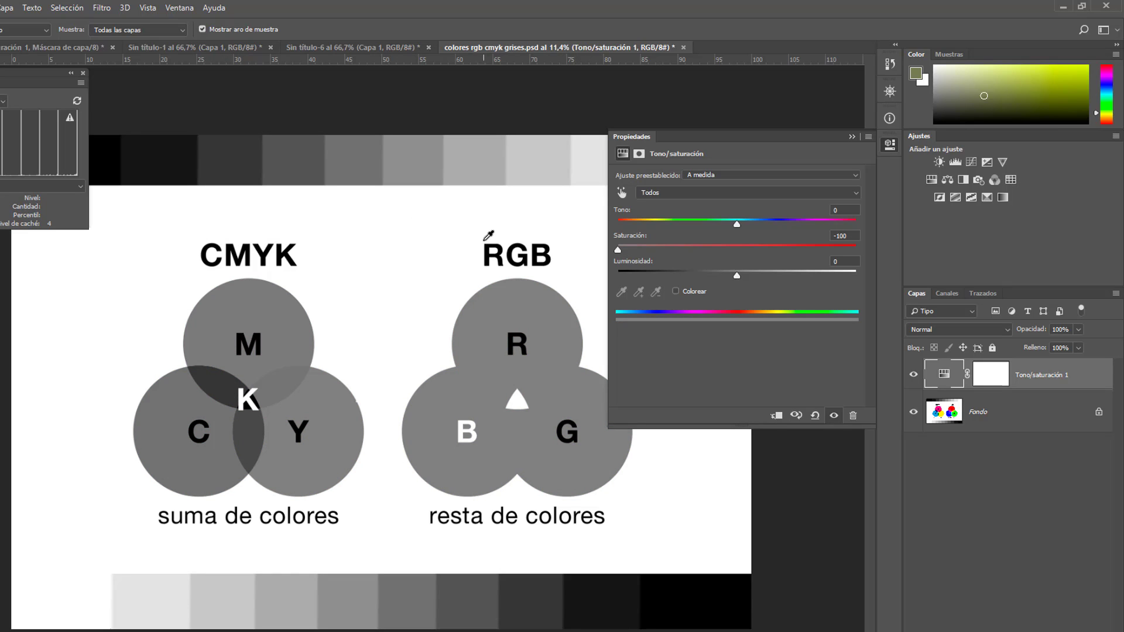
{"action": "left_click_drag", "start_coordinate": [618, 250], "coordinate": [897, 250]}
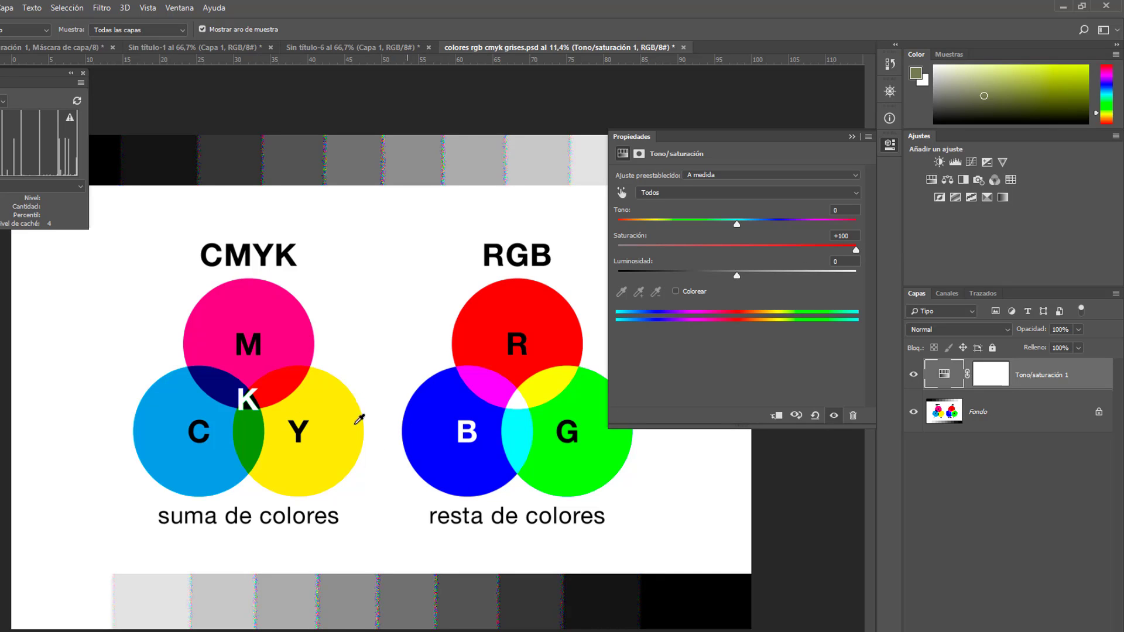
{"action": "key", "text": "ctrl+z"}
{"action": "type", "text": "5"}
{"action": "type", "text": "7"}
{"action": "mouse_move", "coordinate": [634, 239]}
{"action": "left_mouse_down"}
{"action": "mouse_move", "coordinate": [619, 240]}
{"action": "mouse_move", "coordinate": [653, 234]}
{"action": "mouse_move", "coordinate": [619, 234]}
{"action": "mouse_move", "coordinate": [636, 232]}
{"action": "left_mouse_up"}
{"action": "left_click", "coordinate": [815, 415]}
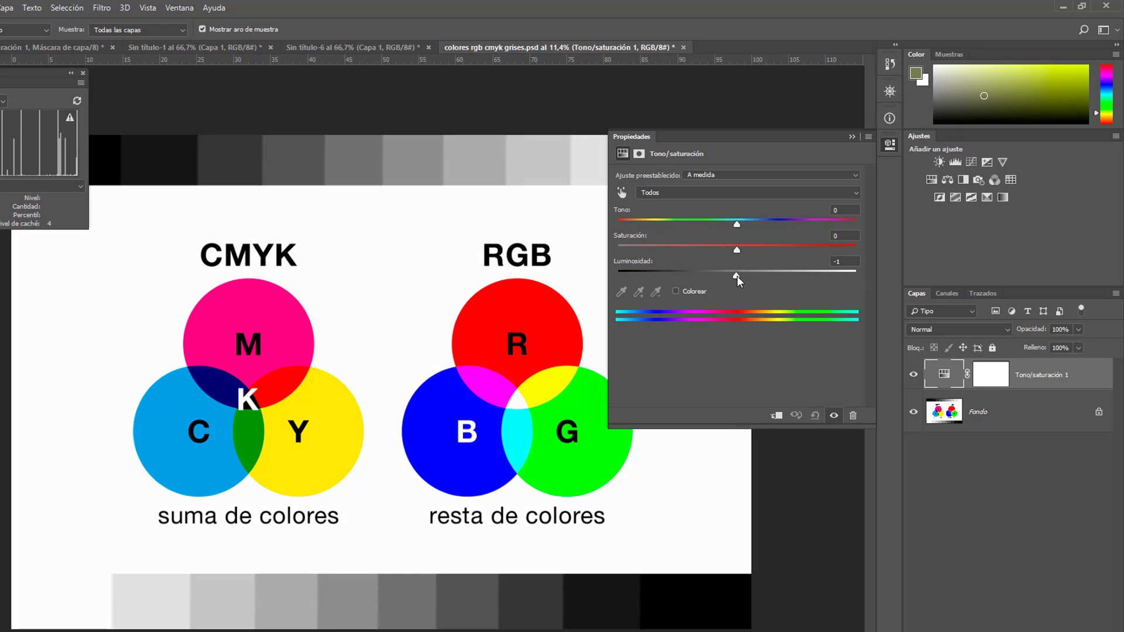
Step: Test the colour chart's lightness at -79 and -34, and its hue at -9 and +160 with saturation +34, resetting the adjustment each time
{"action": "left_click_drag", "start_coordinate": [736, 275], "coordinate": [642, 272]}
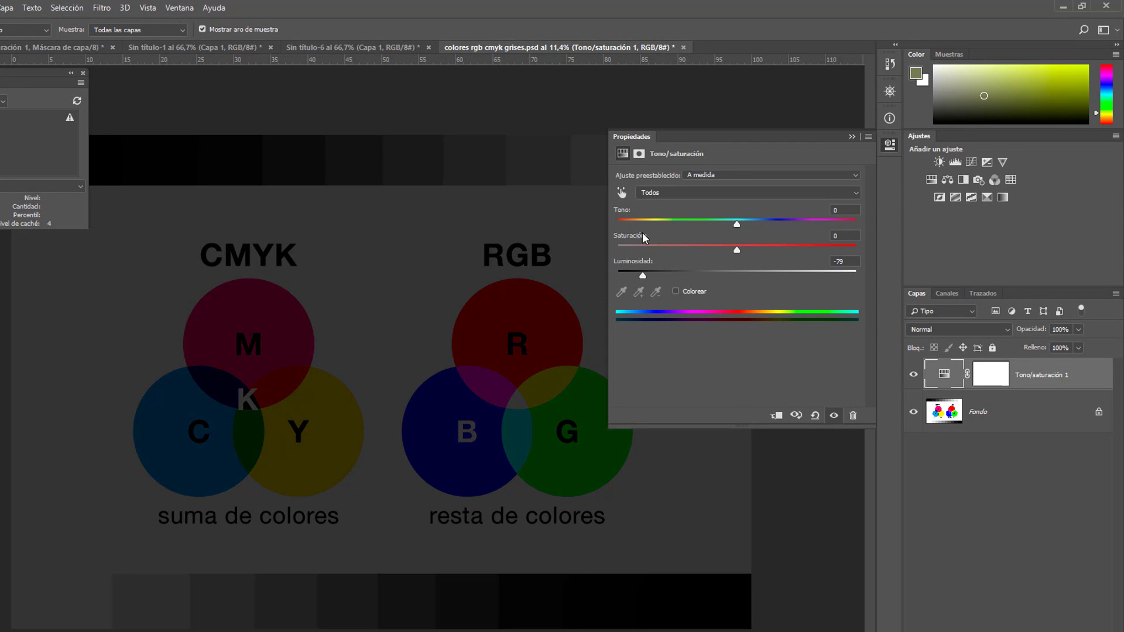
{"action": "left_click", "coordinate": [814, 415]}
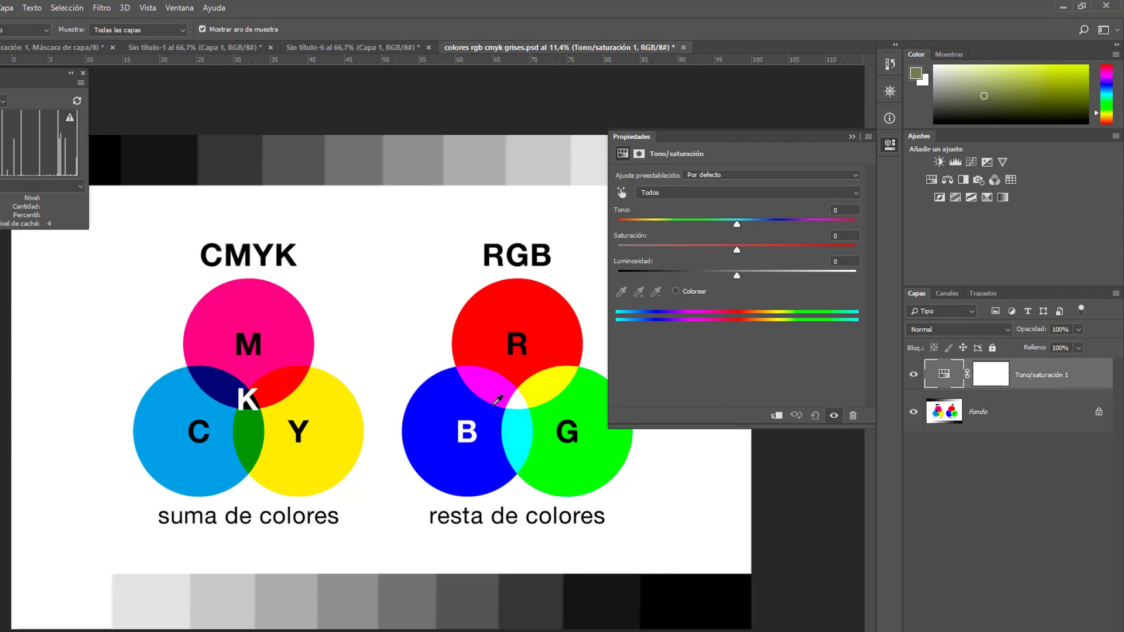
{"action": "left_click_drag", "start_coordinate": [736, 225], "coordinate": [777, 250]}
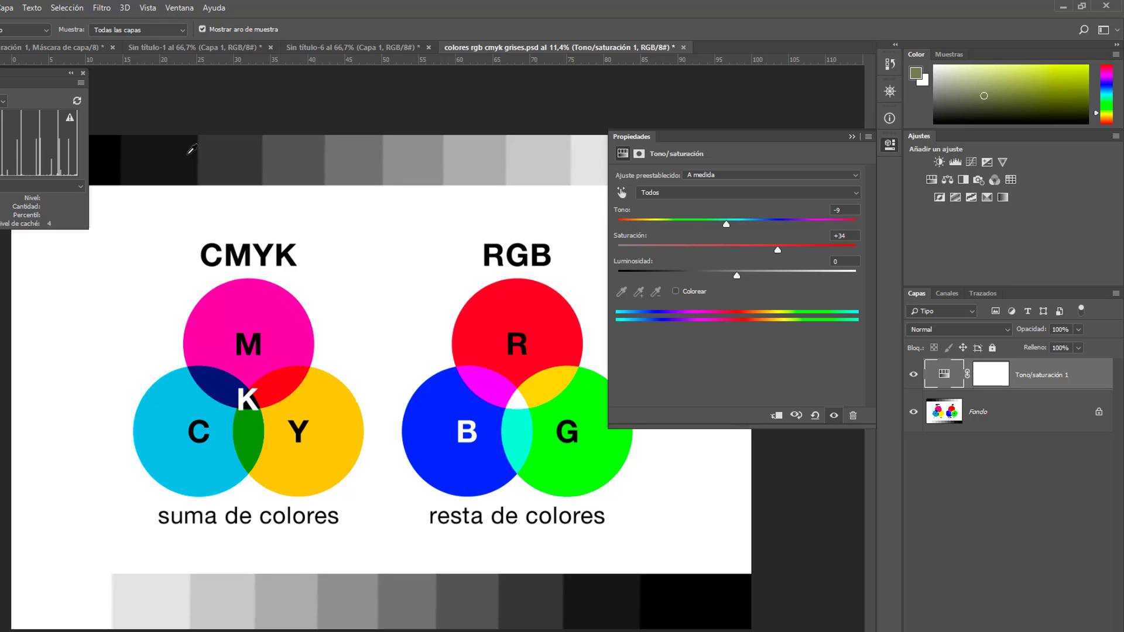
{"action": "left_click_drag", "start_coordinate": [725, 224], "coordinate": [845, 224]}
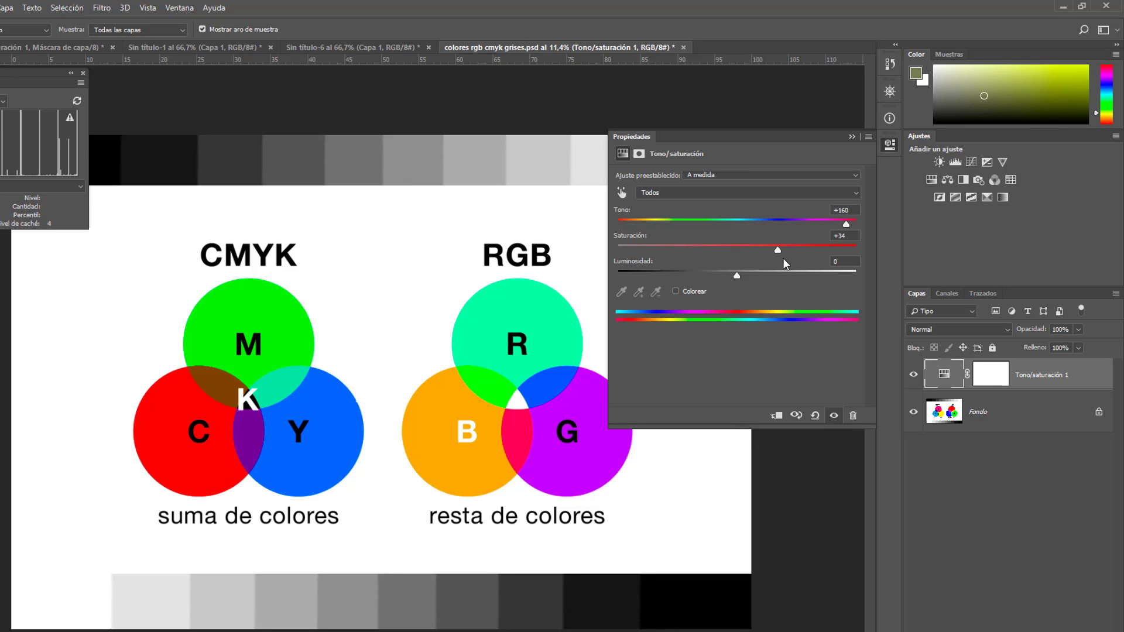
{"action": "mouse_move", "coordinate": [777, 250]}
{"action": "left_mouse_down"}
{"action": "mouse_move", "coordinate": [679, 250]}
{"action": "mouse_move", "coordinate": [758, 250]}
{"action": "left_mouse_up"}
{"action": "left_click", "coordinate": [815, 415]}
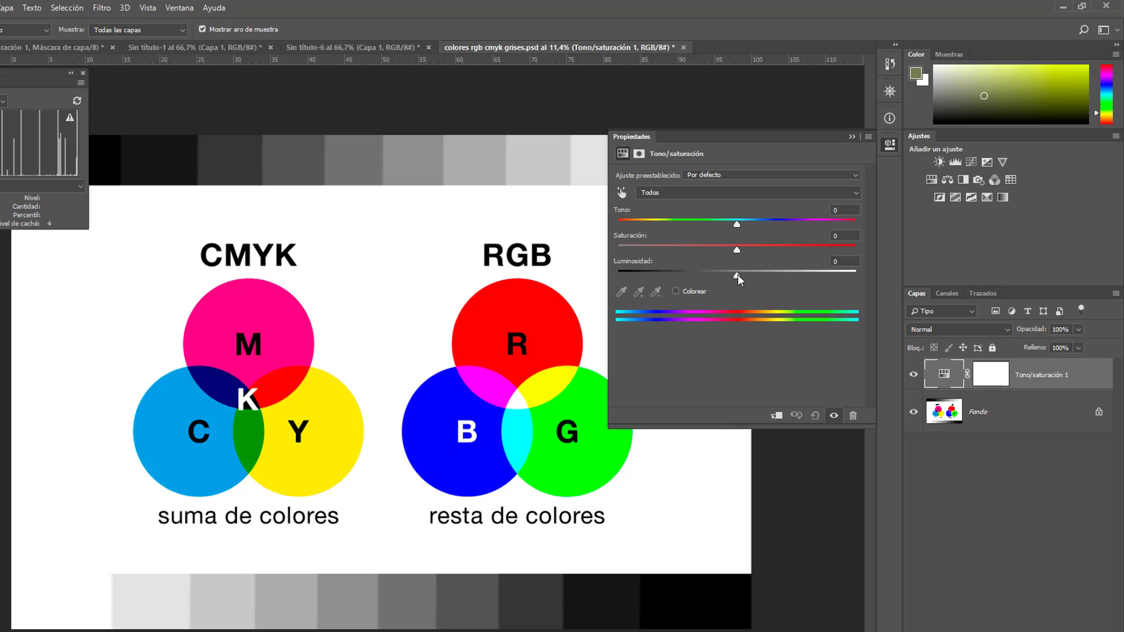
{"action": "left_click_drag", "start_coordinate": [738, 275], "coordinate": [697, 276]}
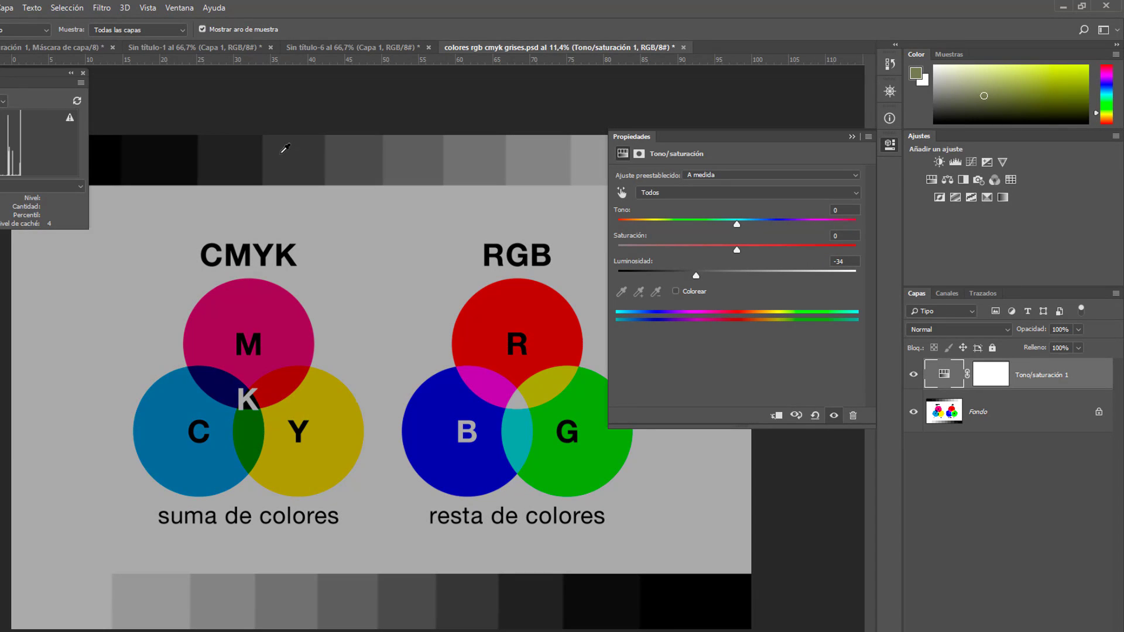
{"action": "left_click", "coordinate": [814, 415]}
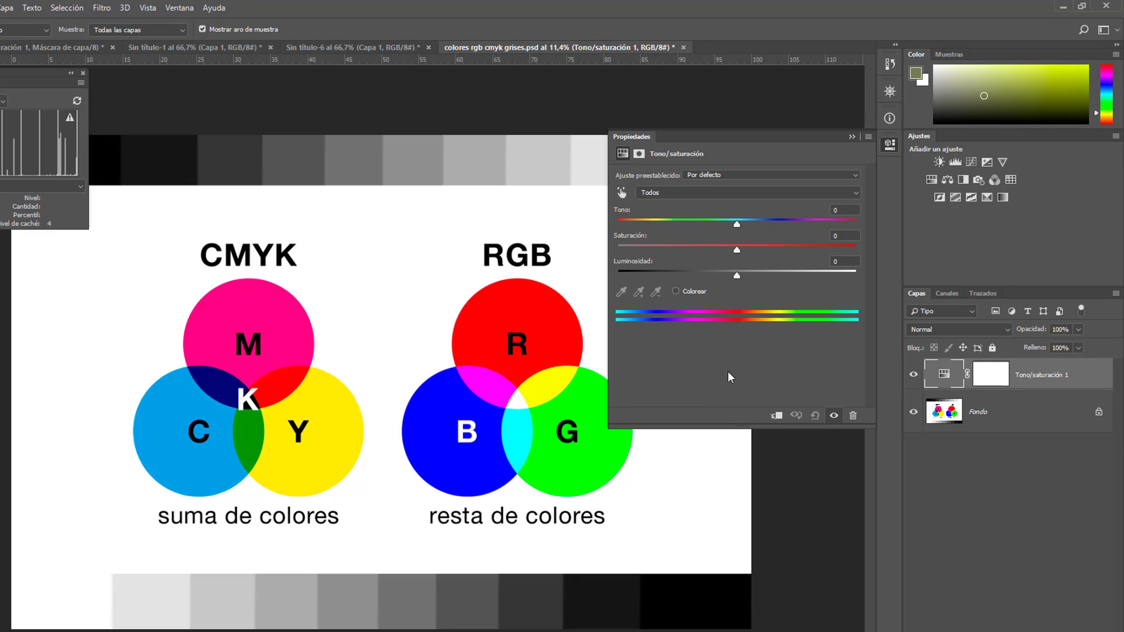
Step: Turn on Colorear and test single-colour tints of hue 244, 91 and 269, with saturation set to 50
{"action": "left_click", "coordinate": [676, 291]}
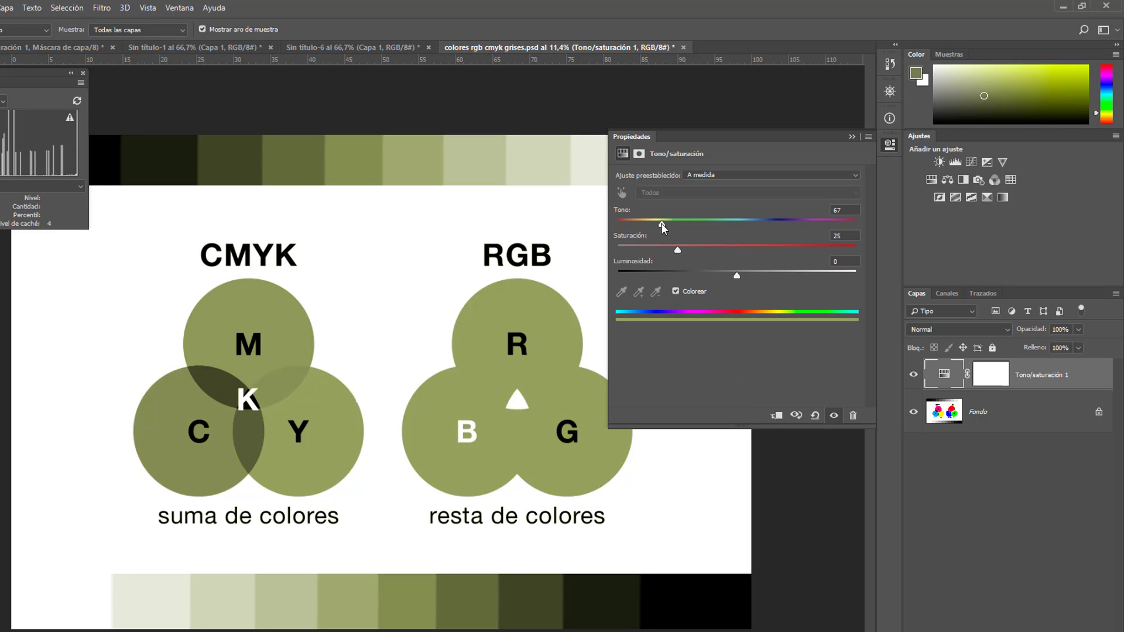
{"action": "left_click_drag", "start_coordinate": [662, 225], "coordinate": [779, 225]}
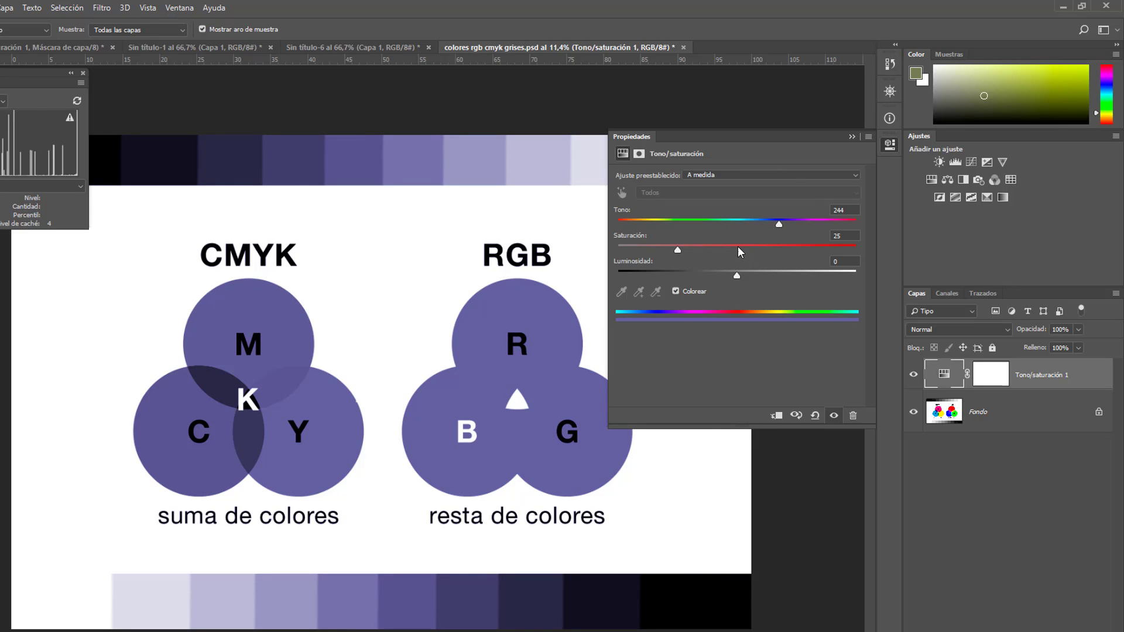
{"action": "left_click", "coordinate": [737, 246]}
{"action": "left_click_drag", "start_coordinate": [779, 225], "coordinate": [678, 225]}
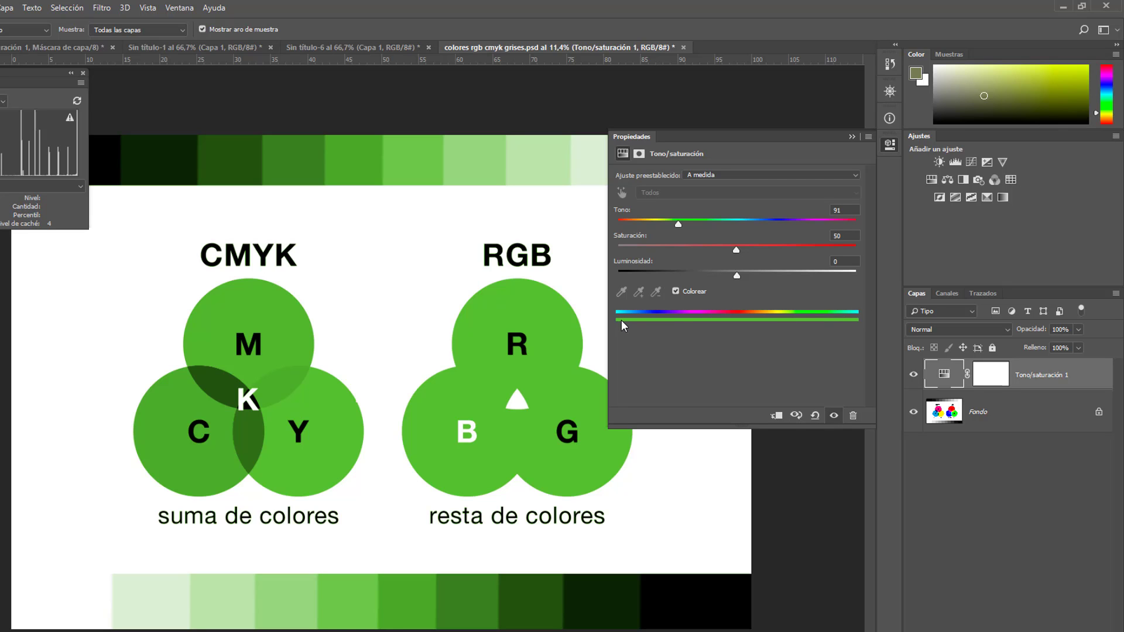
{"action": "left_click_drag", "start_coordinate": [678, 224], "coordinate": [769, 227]}
{"action": "left_click_drag", "start_coordinate": [791, 224], "coordinate": [796, 223]}
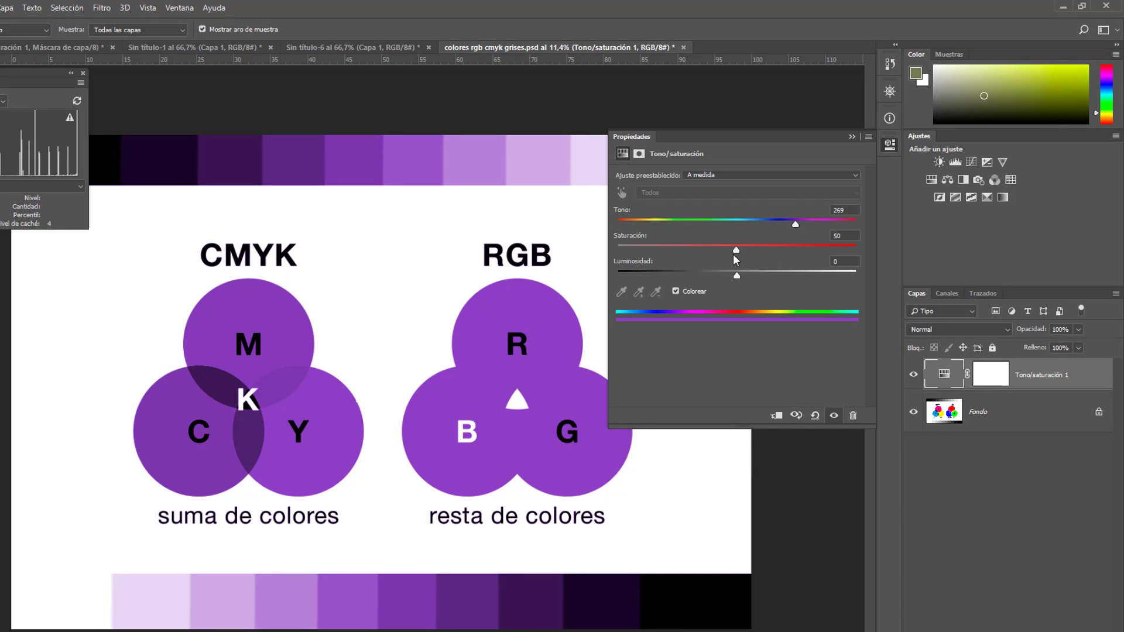
Step: Test the purple tint at saturation 24 and lightness +33, then turn off Colorear and refresh the histogram
{"action": "left_click_drag", "start_coordinate": [735, 251], "coordinate": [674, 250]}
{"action": "left_click_drag", "start_coordinate": [736, 275], "coordinate": [776, 275]}
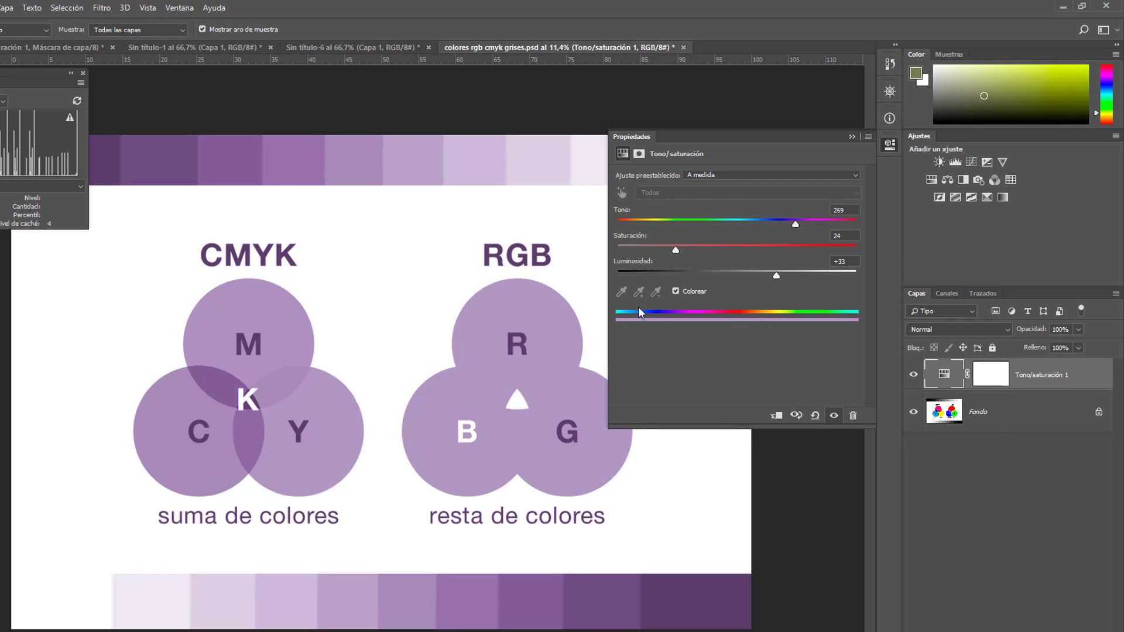
{"action": "left_click", "coordinate": [677, 290]}
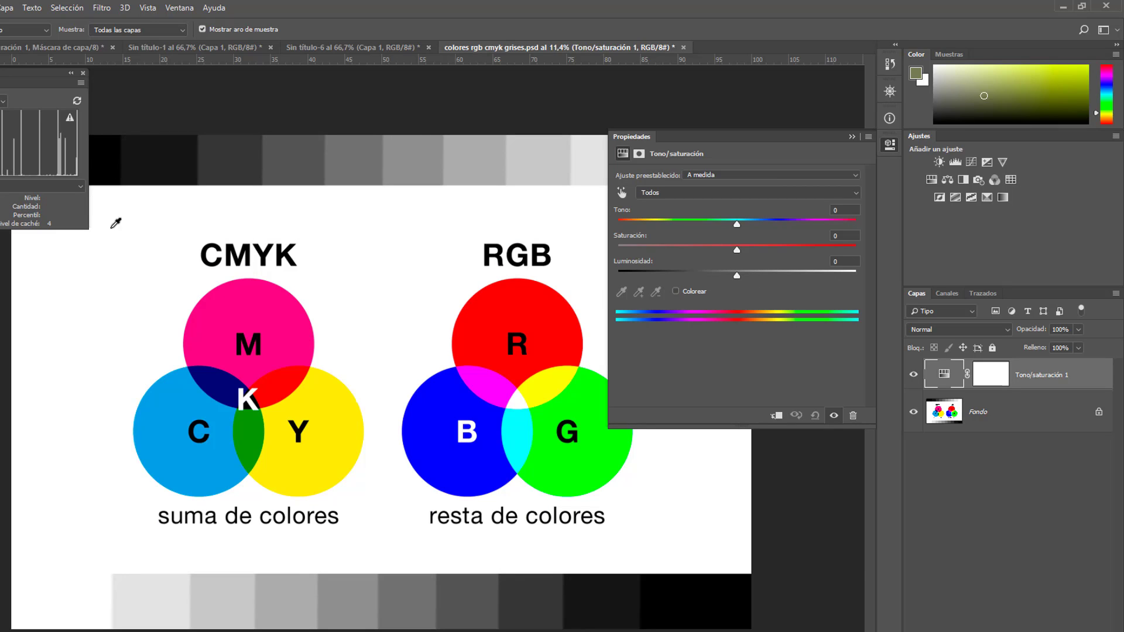
{"action": "left_click", "coordinate": [77, 100]}
Step: Limit the adjustment to Azules, test saturation +62 and a hue shift of -100, and reset the adjustment
{"action": "left_click", "coordinate": [662, 192]}
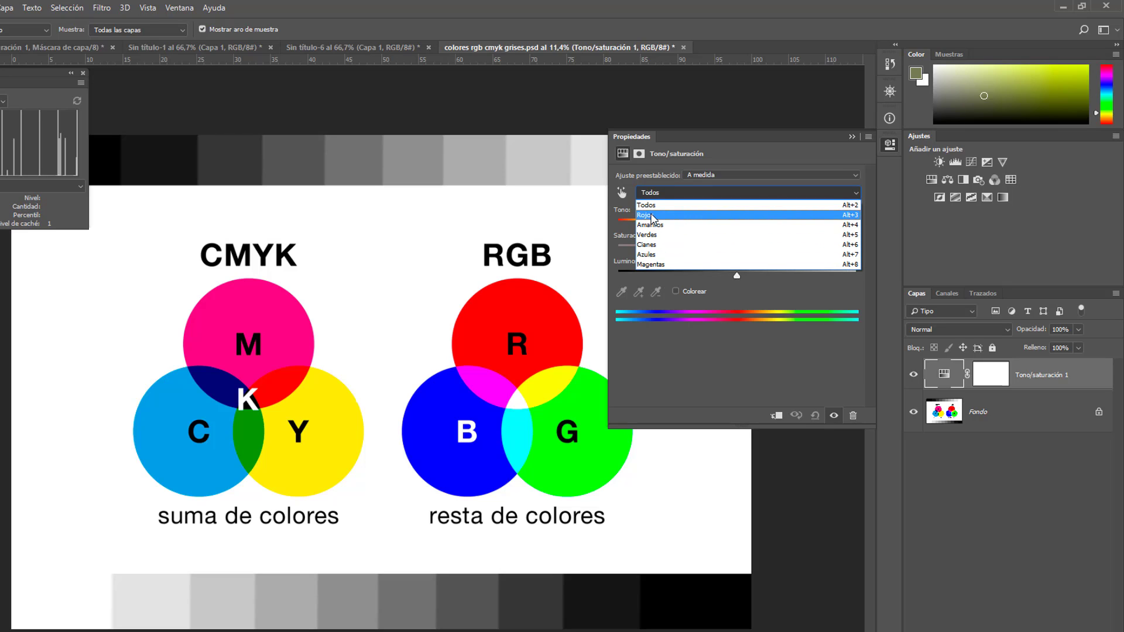
{"action": "key", "text": "Escape"}
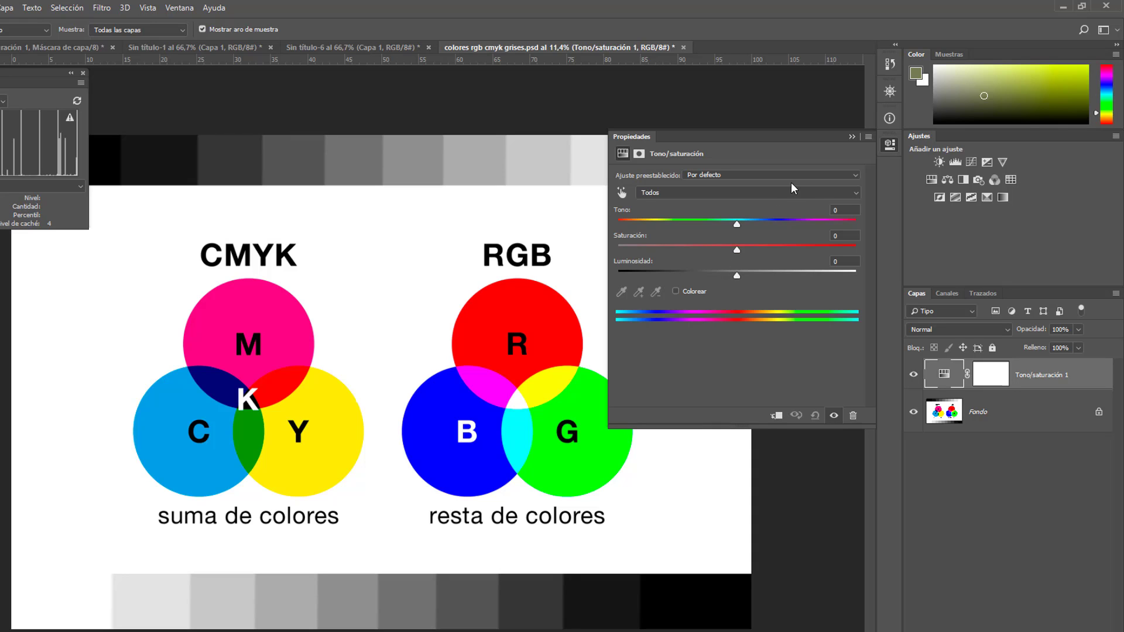
{"action": "left_click", "coordinate": [855, 192]}
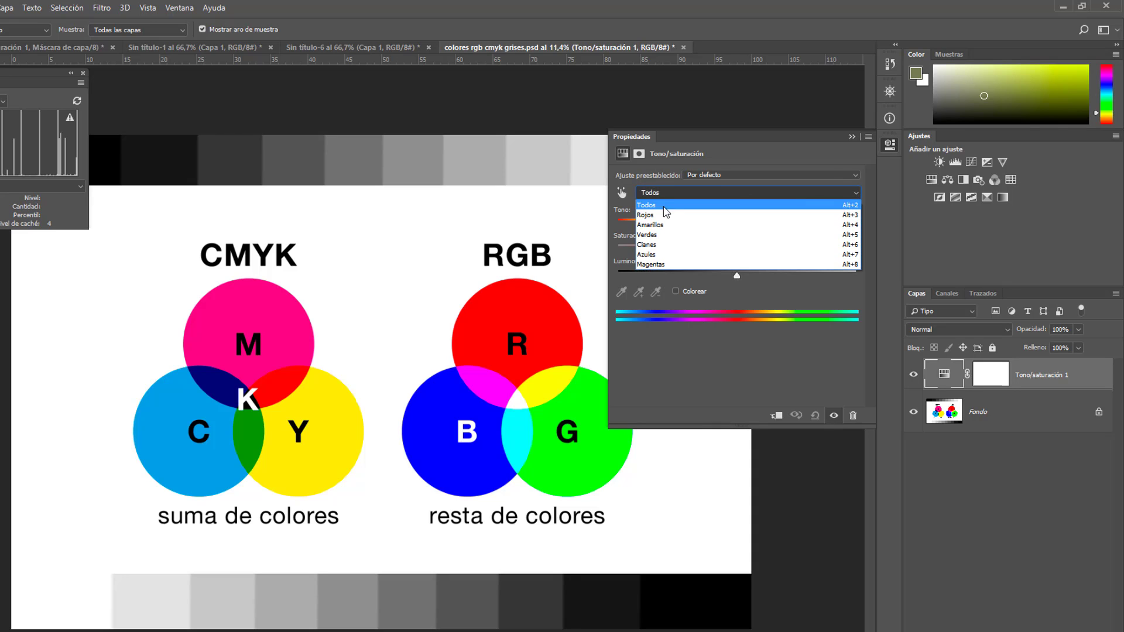
{"action": "left_click", "coordinate": [653, 254]}
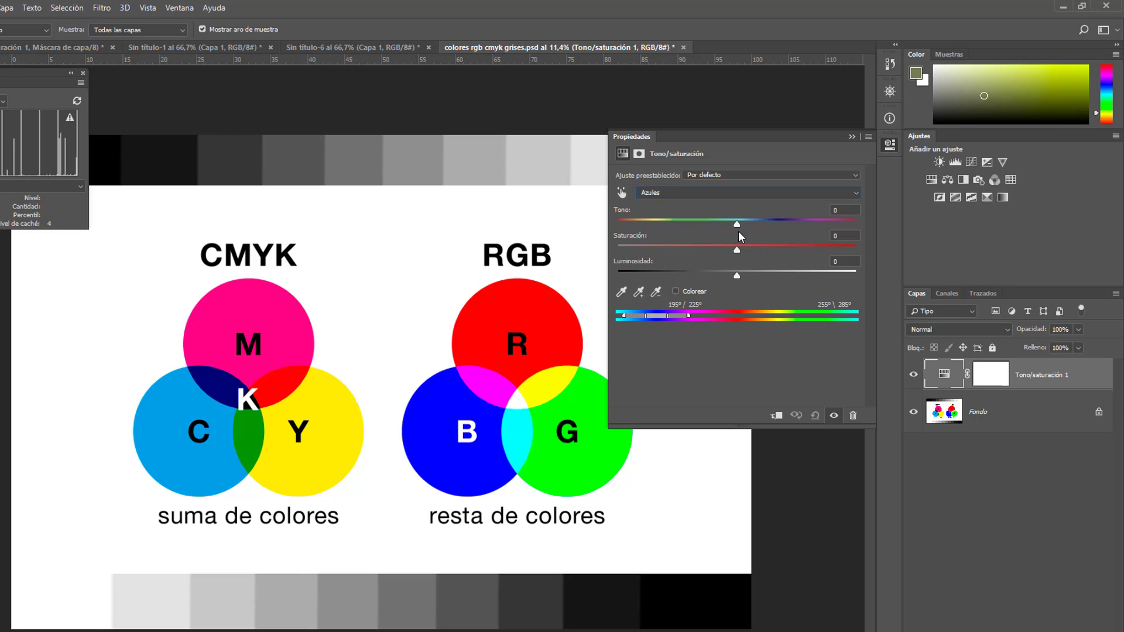
{"action": "left_click_drag", "start_coordinate": [737, 248], "coordinate": [838, 243]}
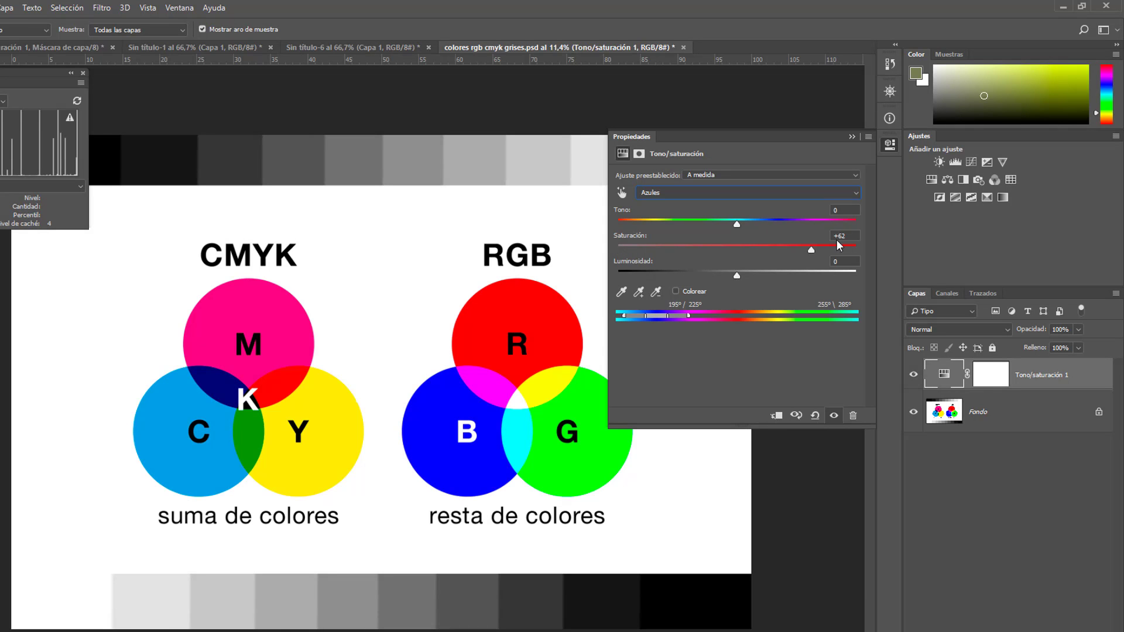
{"action": "left_click_drag", "start_coordinate": [737, 244], "coordinate": [736, 274]}
{"action": "left_click_drag", "start_coordinate": [735, 222], "coordinate": [662, 243]}
{"action": "left_click", "coordinate": [694, 192]}
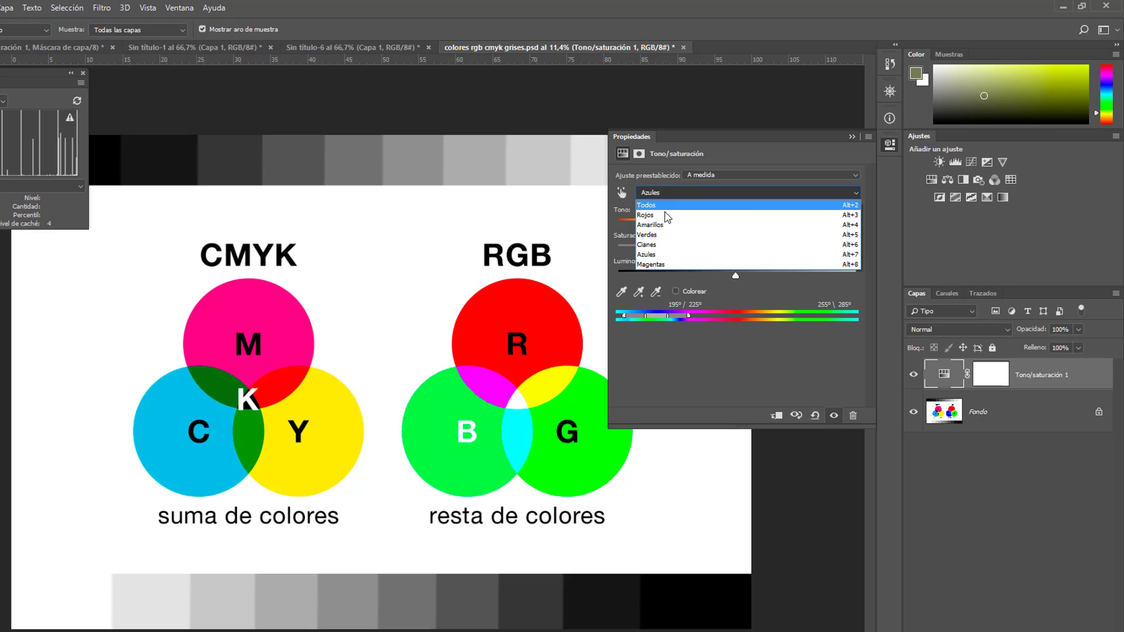
{"action": "left_click", "coordinate": [707, 351]}
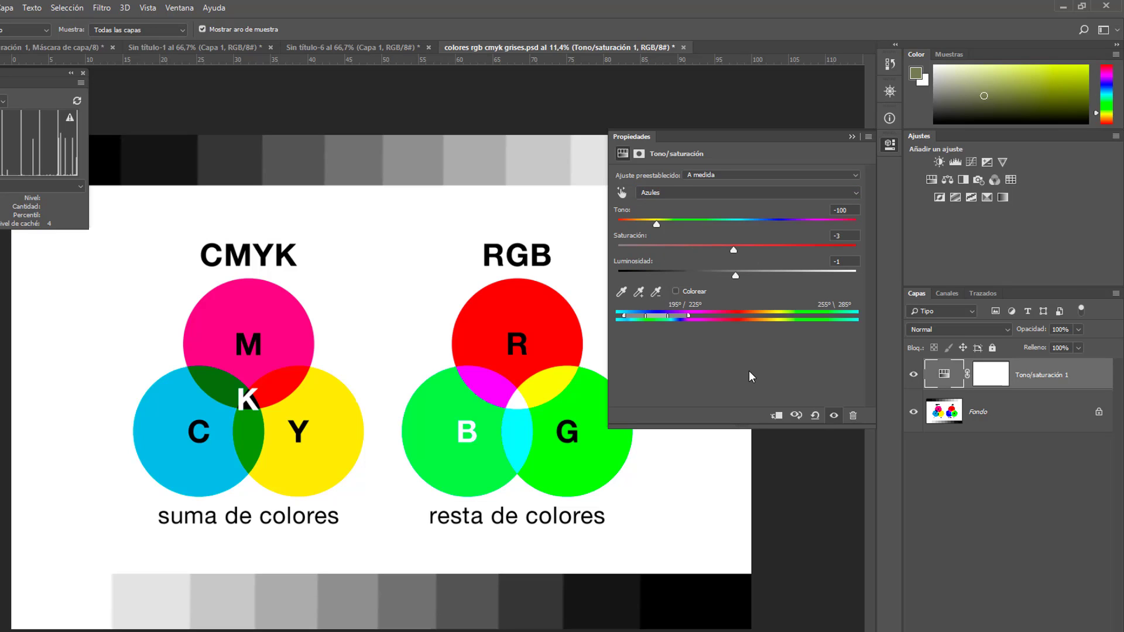
{"action": "left_click", "coordinate": [814, 415]}
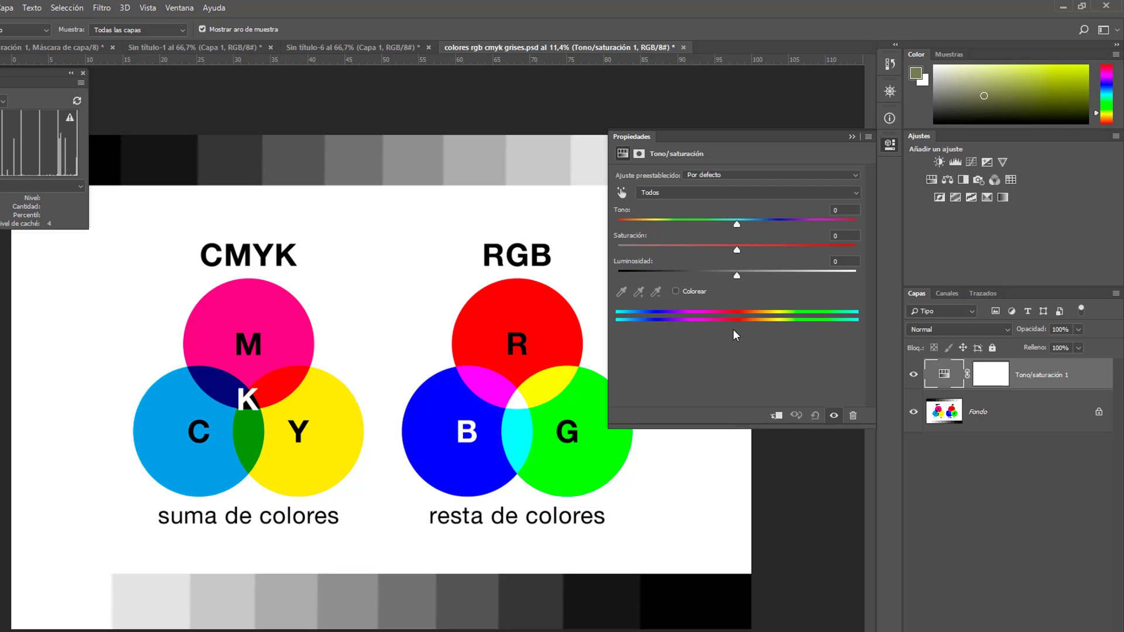
Step: Sample the CMYK magenta circle with the on-image adjustment tool and move the affected colour range to the greens, 69°/99° to 128°\159°
{"action": "left_click", "coordinate": [625, 193]}
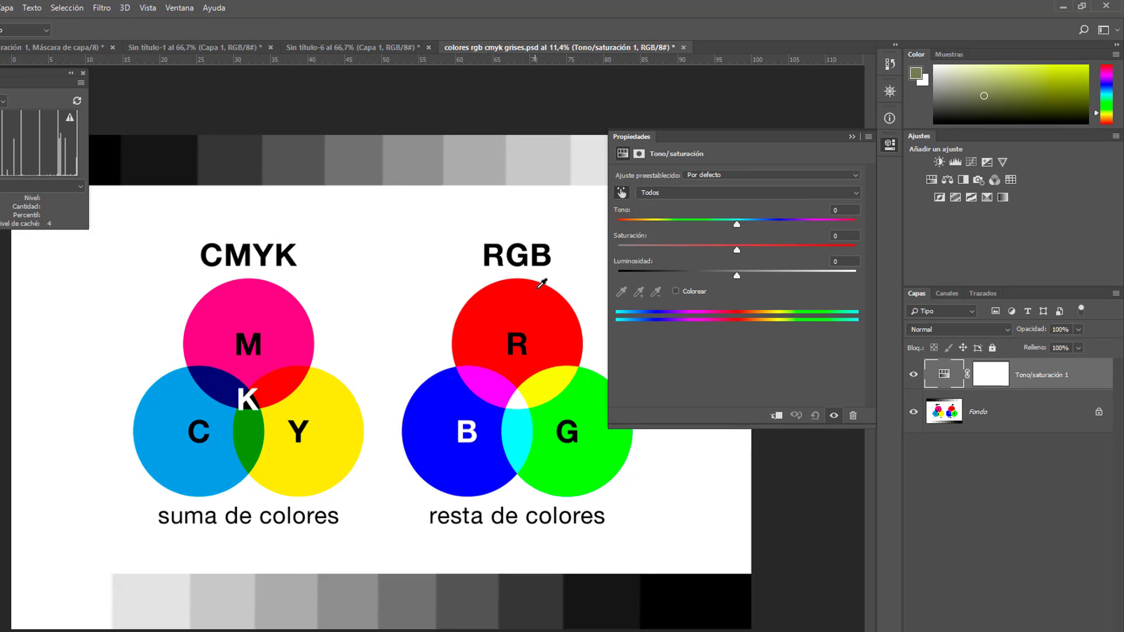
{"action": "left_click", "coordinate": [240, 297]}
{"action": "left_click_drag", "start_coordinate": [692, 315], "coordinate": [816, 317]}
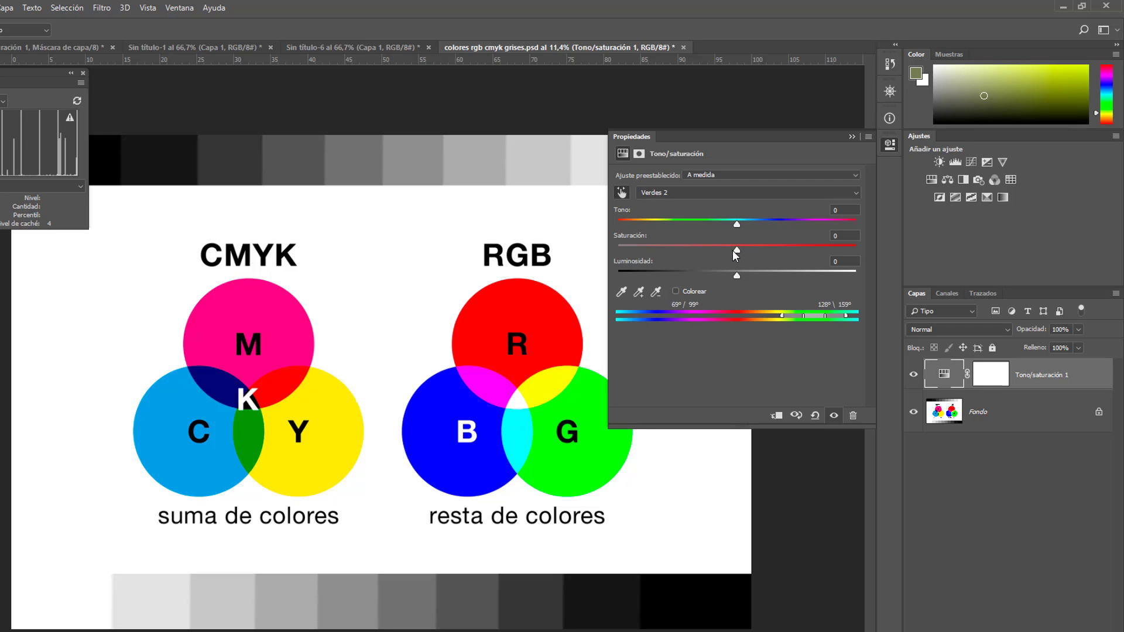
Step: Test a slight hue shift of -4 on the magenta range 237°/245° to 317°\10°, and reset the adjustment
{"action": "mouse_move", "coordinate": [737, 224]}
{"action": "left_mouse_down"}
{"action": "mouse_move", "coordinate": [677, 226]}
{"action": "mouse_move", "coordinate": [793, 226]}
{"action": "mouse_move", "coordinate": [731, 226]}
{"action": "left_mouse_up"}
{"action": "left_click_drag", "start_coordinate": [807, 319], "coordinate": [739, 314]}
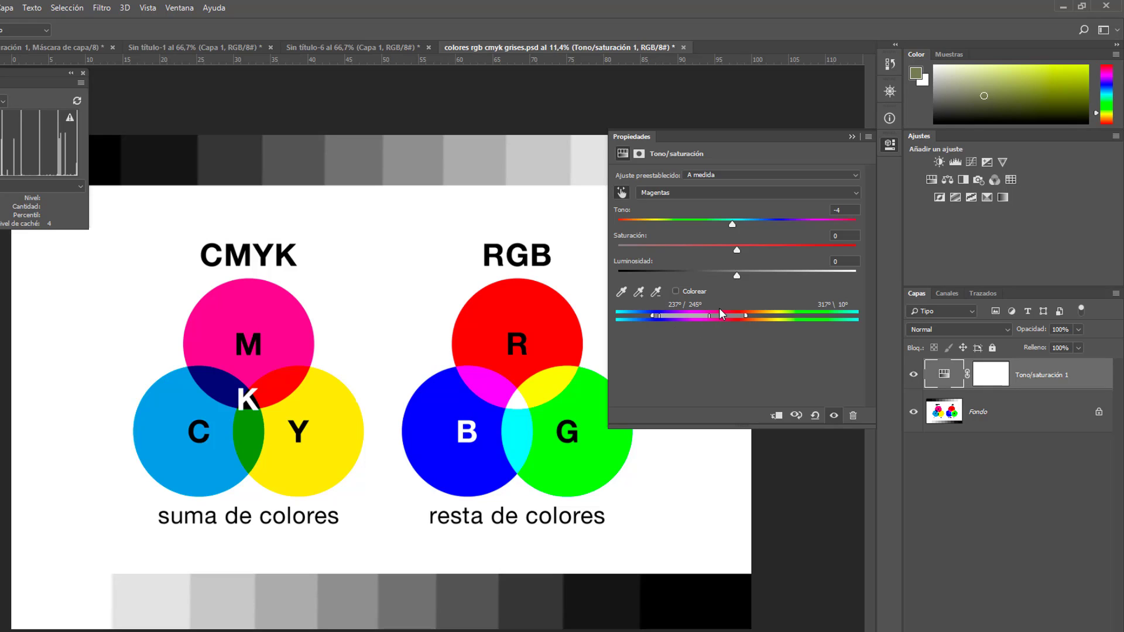
{"action": "left_click_drag", "start_coordinate": [680, 317], "coordinate": [691, 316]}
{"action": "mouse_move", "coordinate": [734, 228]}
{"action": "left_mouse_down"}
{"action": "mouse_move", "coordinate": [689, 224]}
{"action": "mouse_move", "coordinate": [754, 222]}
{"action": "mouse_move", "coordinate": [718, 224]}
{"action": "left_mouse_up"}
{"action": "left_click", "coordinate": [814, 416]}
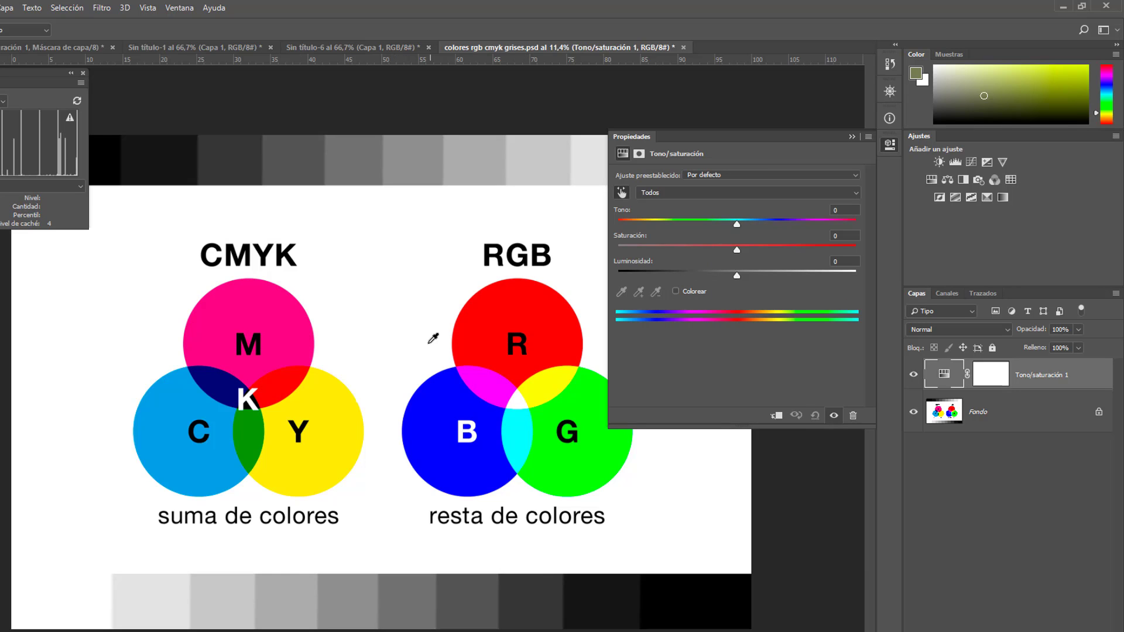
Step: Raise the cyan circle's saturation to +16 with the on-image tool, and set Azules to hue -18, saturation +11 and lightness -30
{"action": "left_click", "coordinate": [168, 403]}
{"action": "left_click_drag", "start_coordinate": [172, 398], "coordinate": [150, 420]}
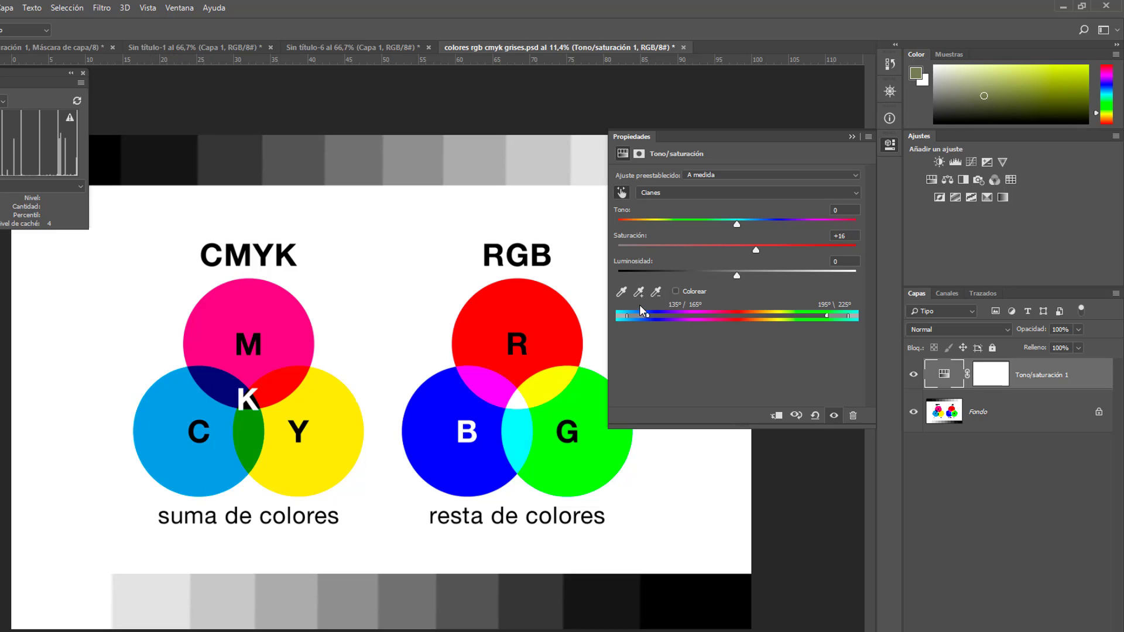
{"action": "left_click", "coordinate": [460, 383]}
{"action": "mouse_move", "coordinate": [736, 249]}
{"action": "left_mouse_down"}
{"action": "mouse_move", "coordinate": [690, 250]}
{"action": "mouse_move", "coordinate": [750, 251]}
{"action": "left_mouse_up"}
{"action": "left_click_drag", "start_coordinate": [736, 275], "coordinate": [701, 275]}
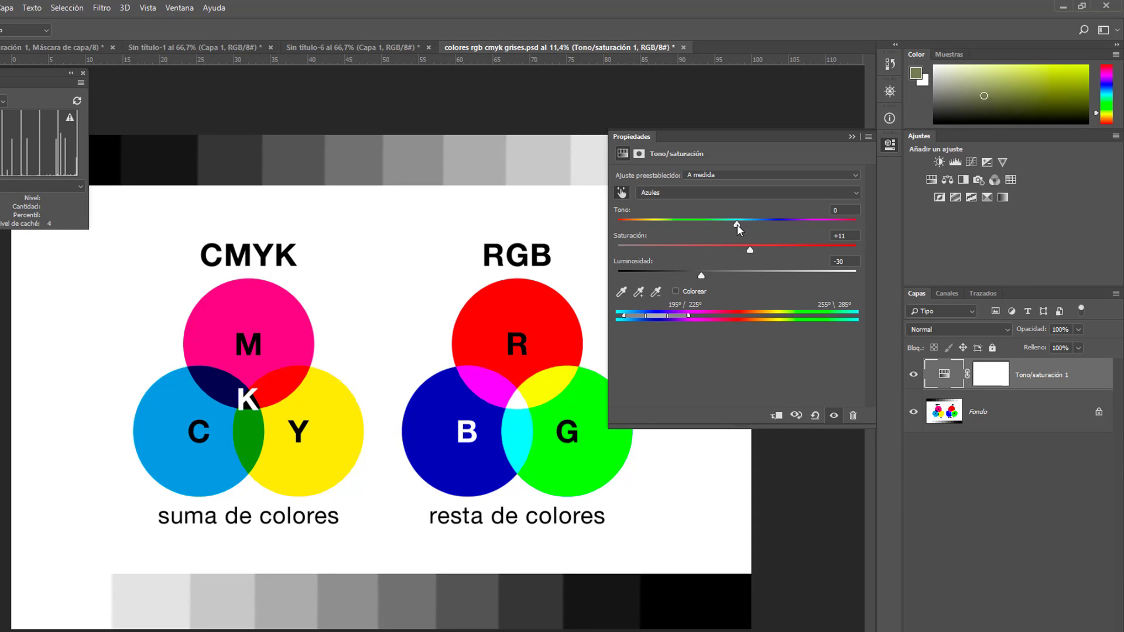
{"action": "left_click_drag", "start_coordinate": [736, 224], "coordinate": [716, 226]}
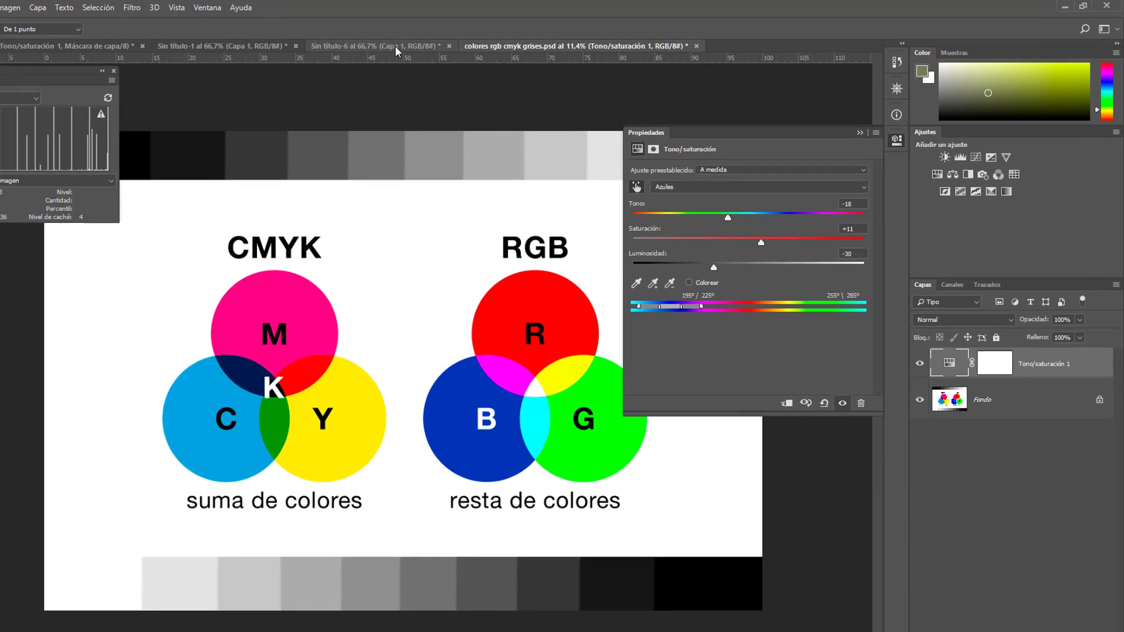
Step: Switch to the Sin título-6 building render and add a Tono/saturación adjustment layer above Capa 1
{"action": "left_click", "coordinate": [350, 48]}
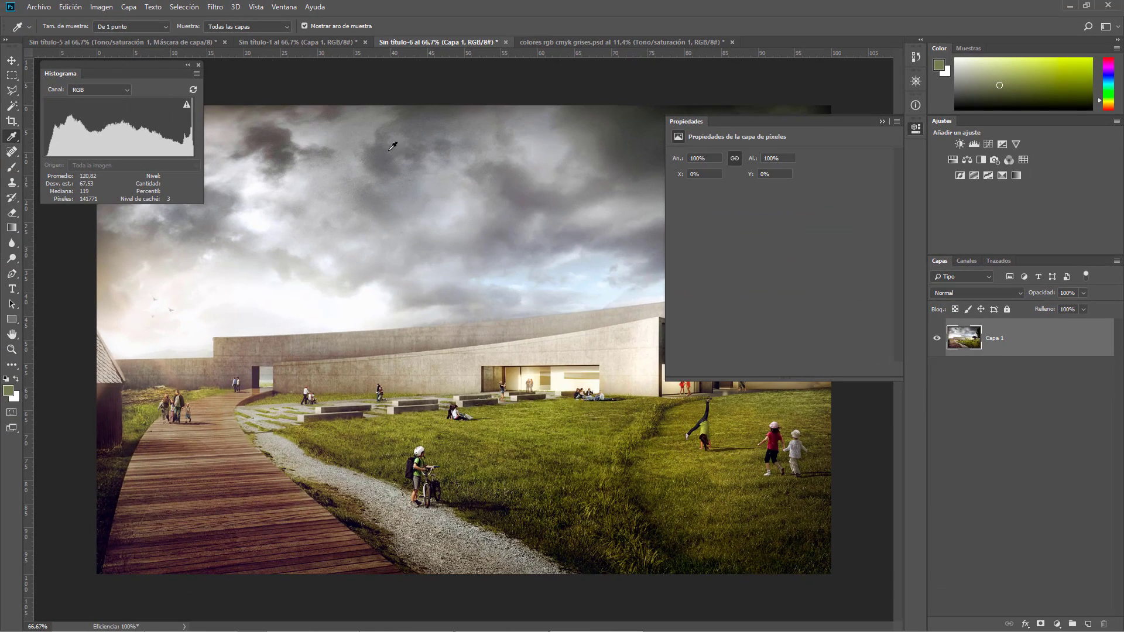
{"action": "scroll", "coordinate": [417, 439], "scroll_direction": "down", "scroll_amount": 4}
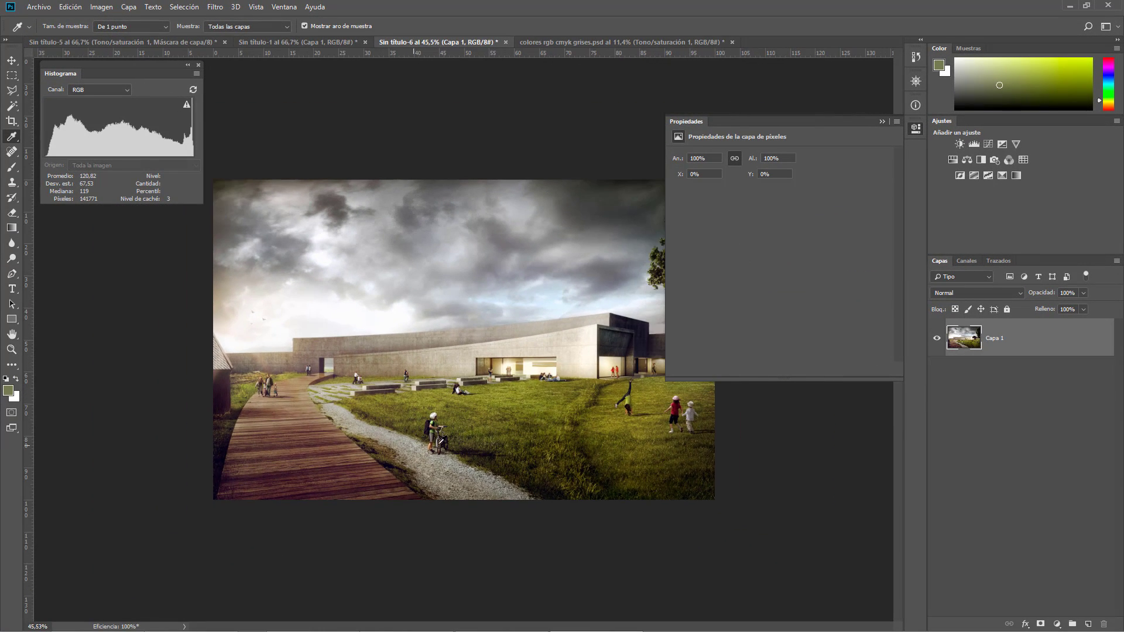
{"action": "scroll", "coordinate": [592, 339], "scroll_direction": "up", "scroll_amount": 2}
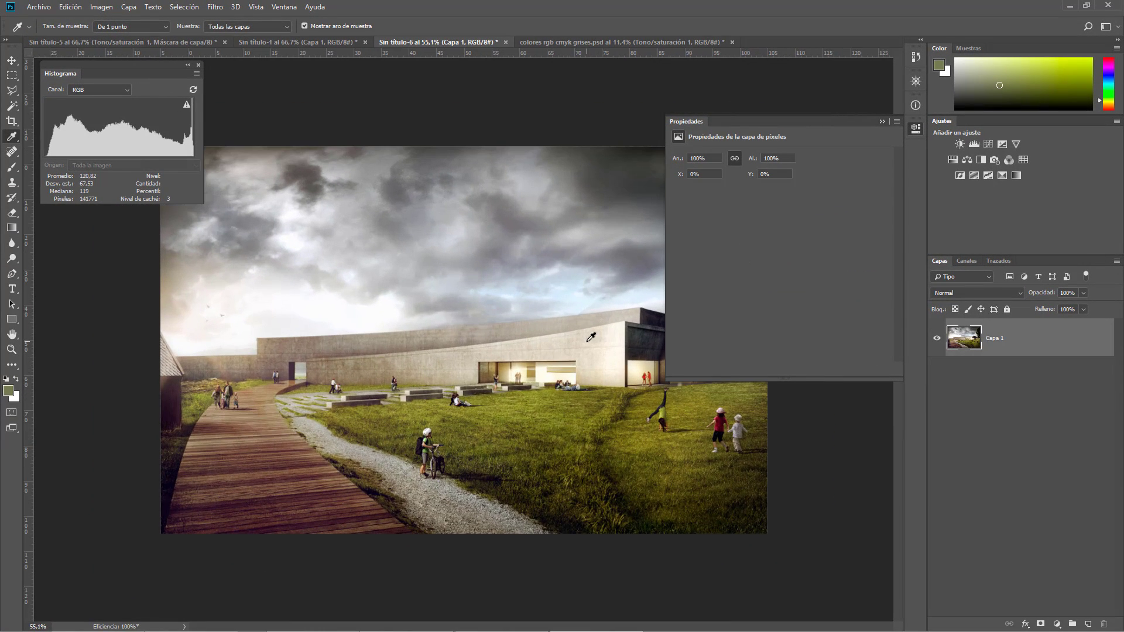
{"action": "left_click", "coordinate": [951, 160]}
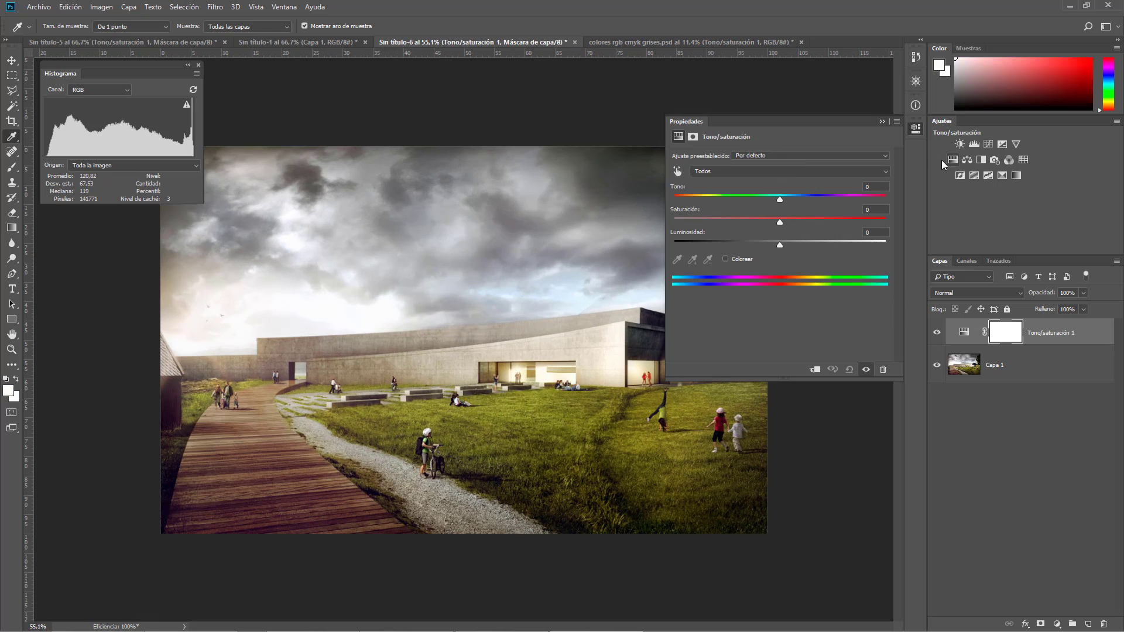
Step: Sample the grass with the on-image adjustment tool and set Amarillos to saturation +21 and hue -16
{"action": "left_click", "coordinate": [676, 173]}
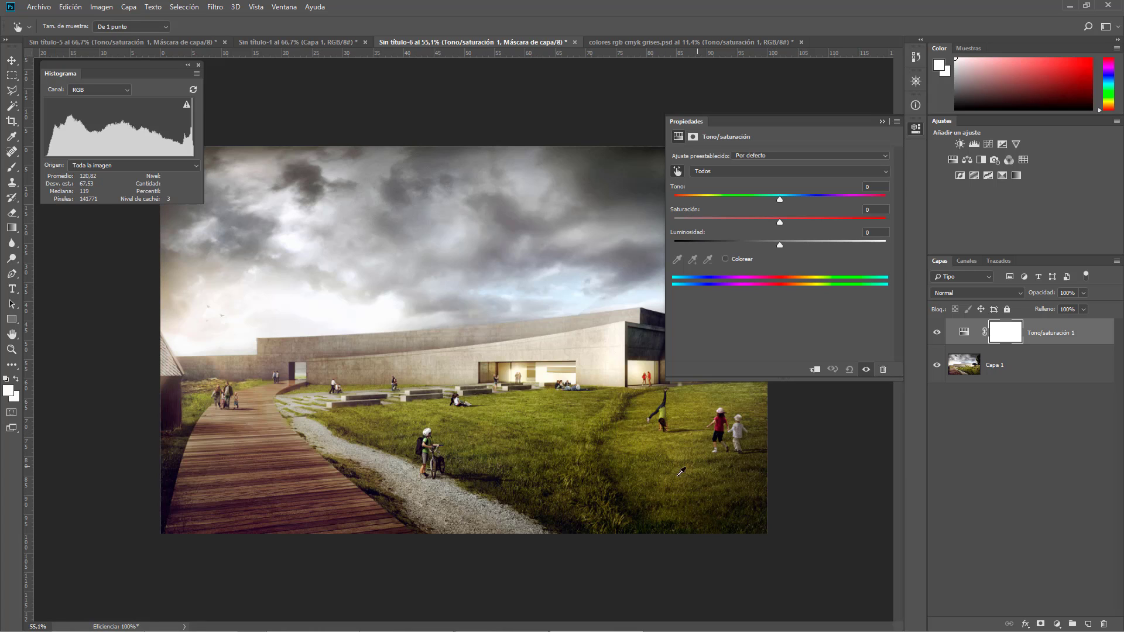
{"action": "left_click_drag", "start_coordinate": [516, 414], "coordinate": [528, 419]}
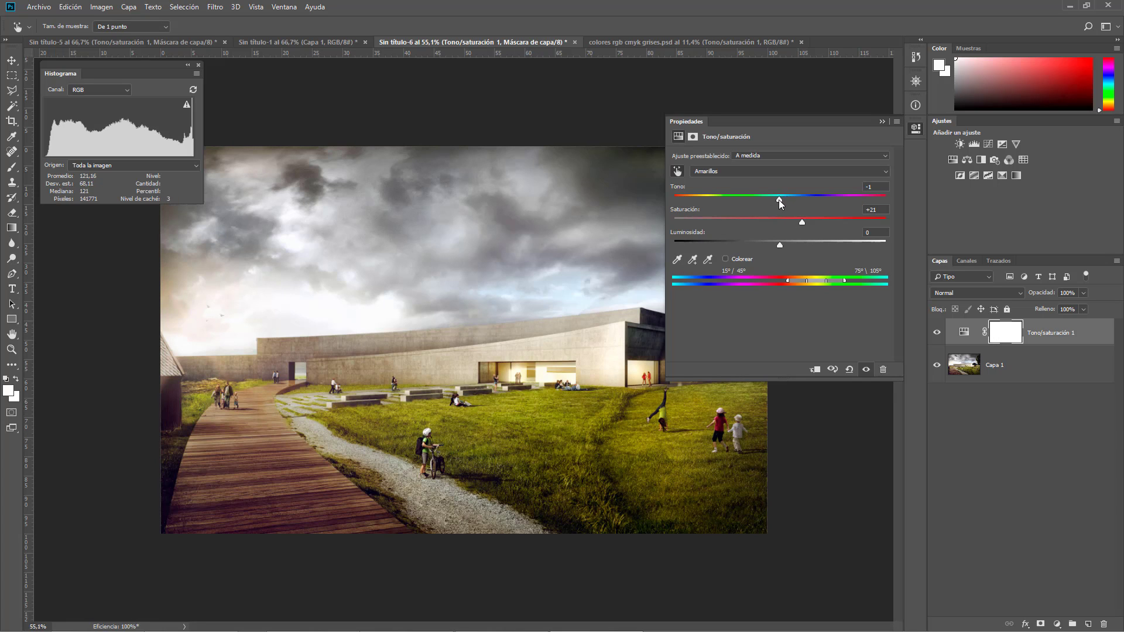
{"action": "left_click_drag", "start_coordinate": [778, 200], "coordinate": [772, 200]}
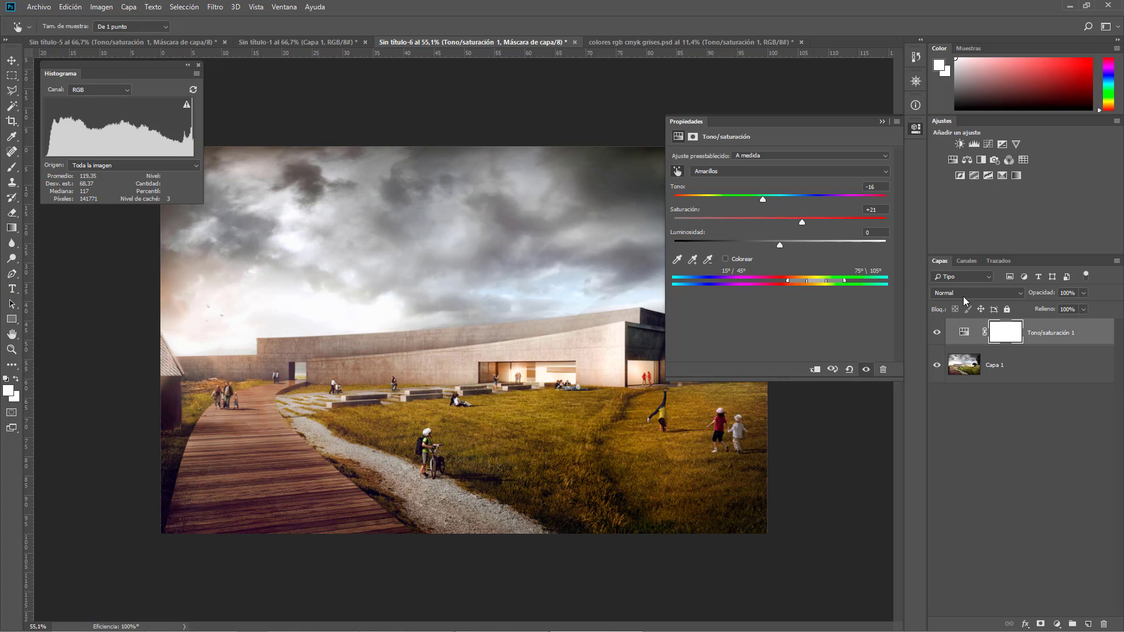
Step: Add a second Tono/saturación adjustment layer, sample the wooden walkway on the image, and set Rojos to saturation -20 and hue +5
{"action": "left_click", "coordinate": [953, 160]}
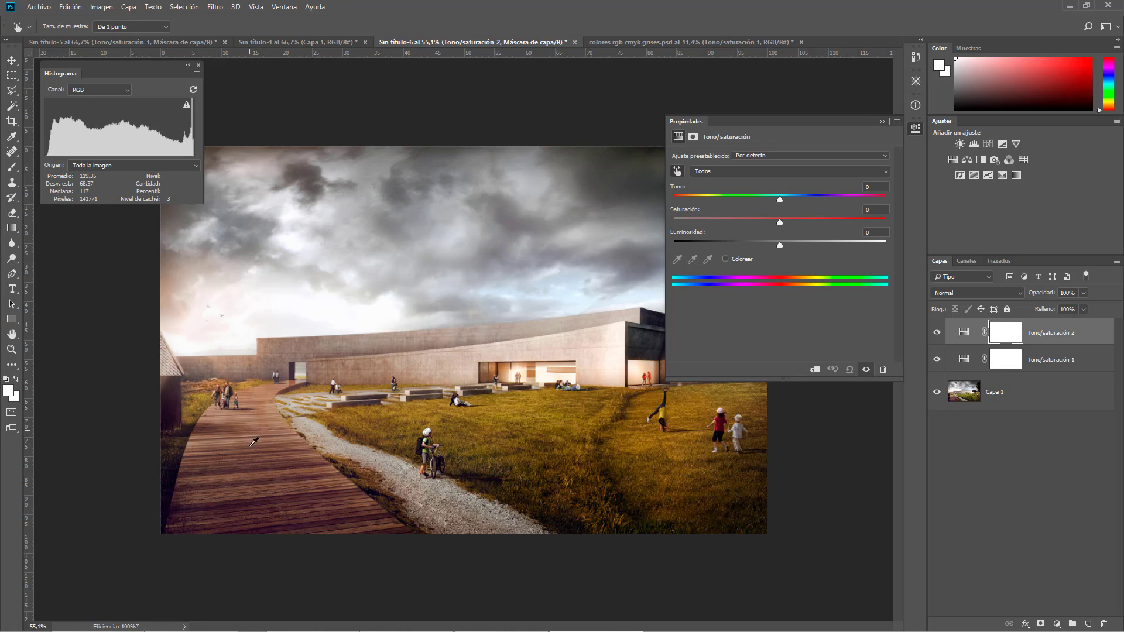
{"action": "left_click", "coordinate": [265, 445]}
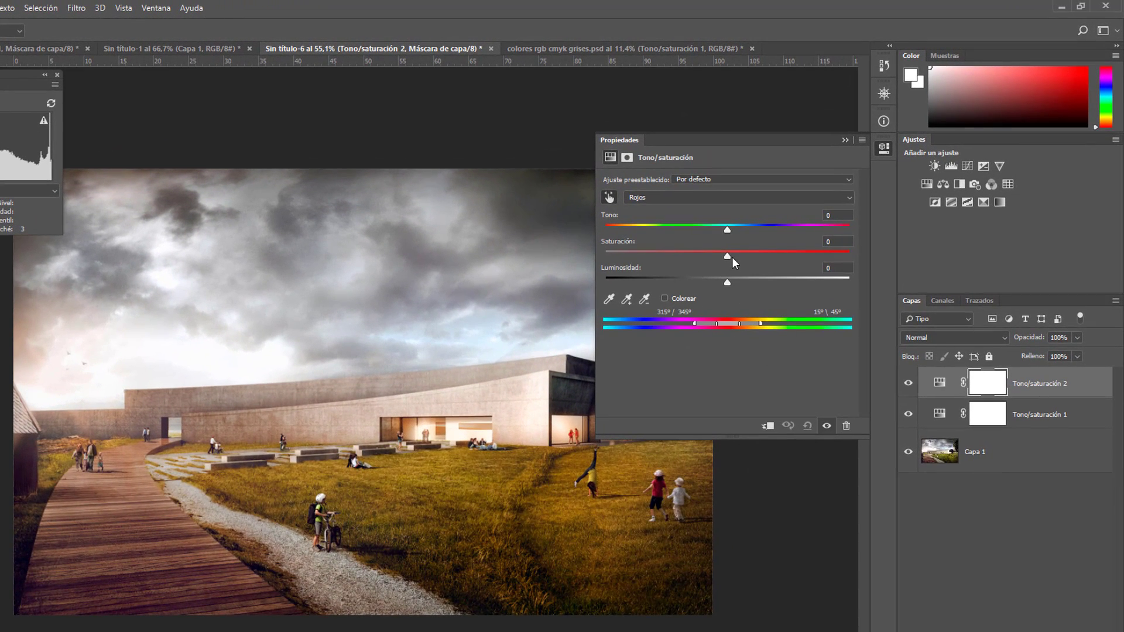
{"action": "left_click_drag", "start_coordinate": [727, 254], "coordinate": [721, 257]}
{"action": "left_click_drag", "start_coordinate": [724, 232], "coordinate": [734, 233]}
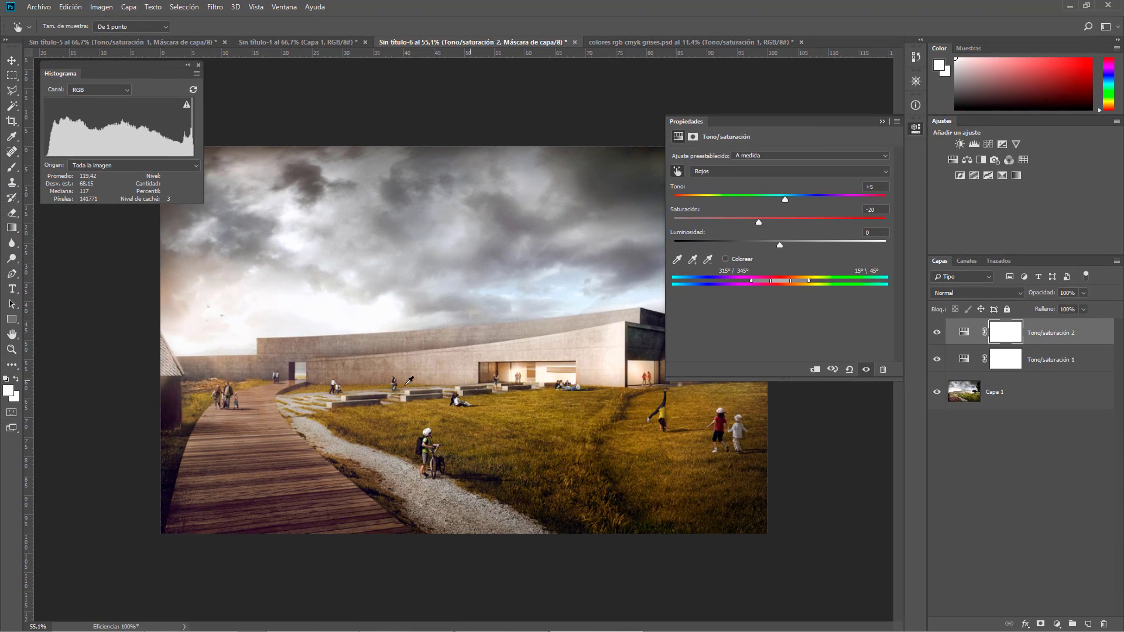
Step: Compare the building render with and without its two adjustment layers by isolating Capa 1
{"action": "left_click", "coordinate": [937, 391], "text": "alt"}
{"action": "left_click", "coordinate": [937, 393], "text": "alt"}
{"action": "left_click", "coordinate": [937, 393], "text": "alt"}
{"action": "left_click", "coordinate": [937, 393], "text": "alt"}
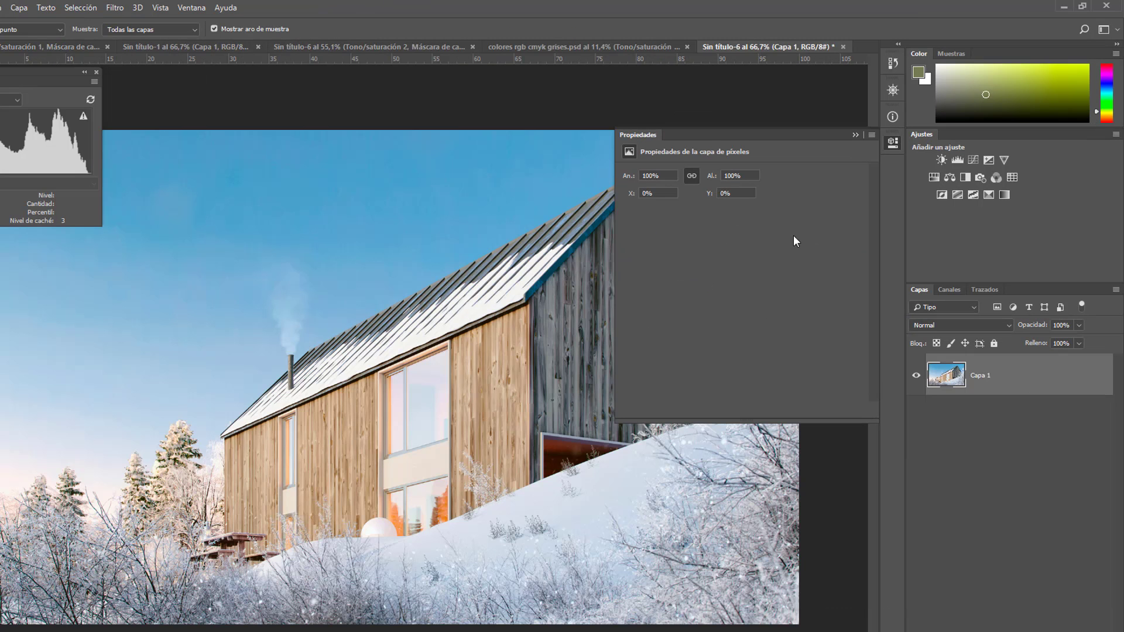
Step: Add a Tono/saturación adjustment layer to the snowy cabin render and lower the sky's Cianes saturation to -80 with the on-image tool
{"action": "left_click", "coordinate": [934, 176]}
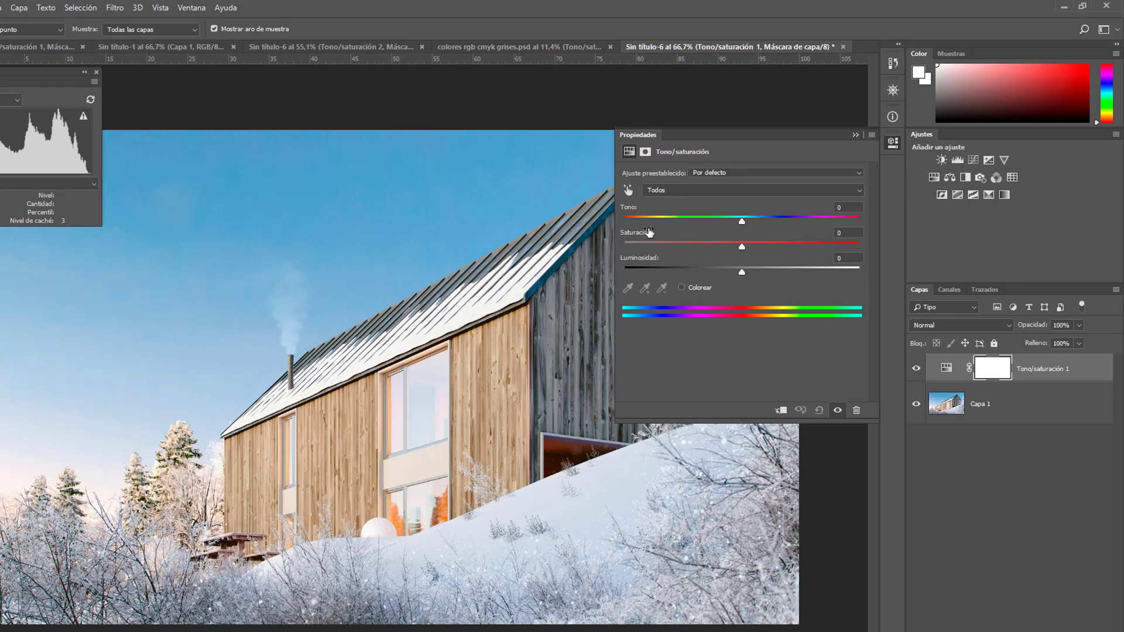
{"action": "left_click", "coordinate": [632, 189]}
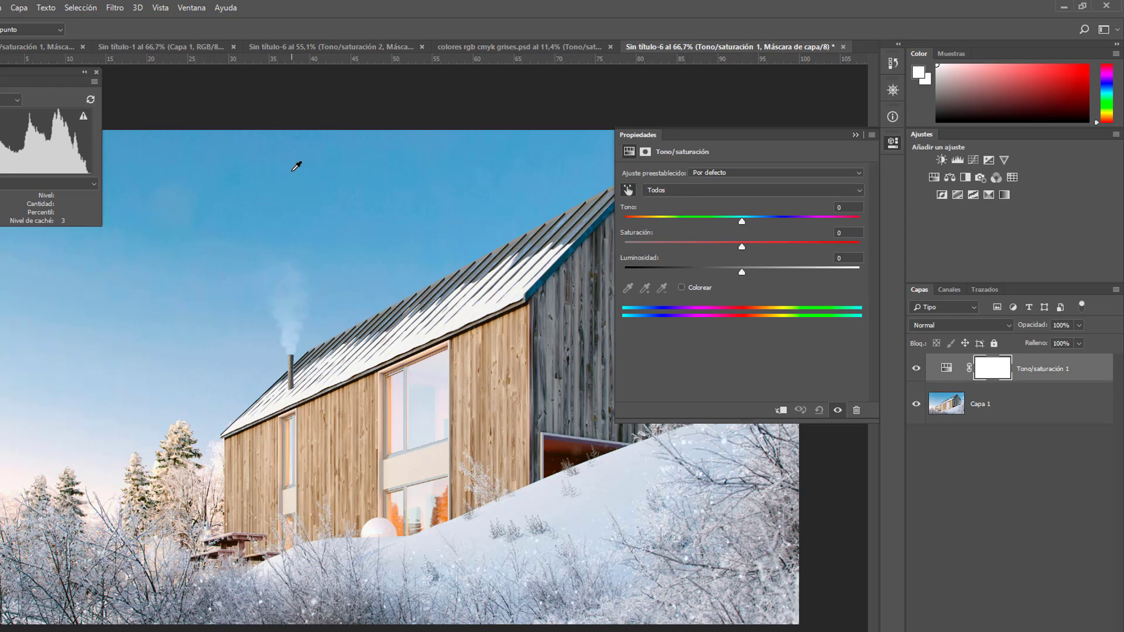
{"action": "left_click_drag", "start_coordinate": [309, 174], "coordinate": [258, 183]}
{"action": "scroll", "coordinate": [304, 257], "scroll_direction": "down", "scroll_amount": 3}
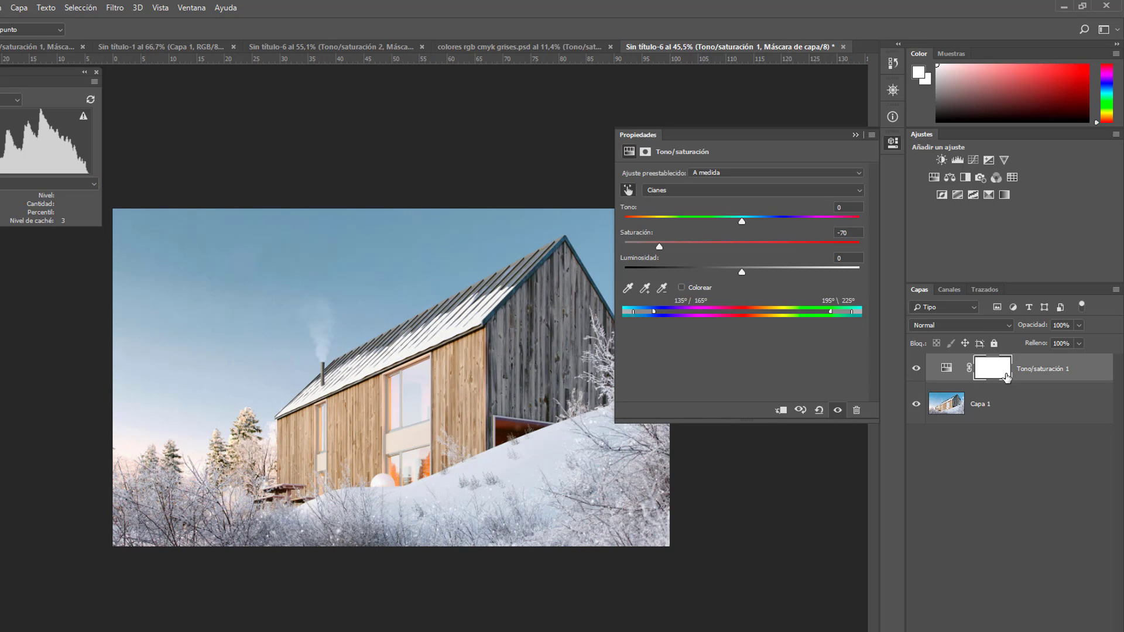
{"action": "left_click_drag", "start_coordinate": [467, 233], "coordinate": [451, 238]}
Step: Compare the cabin render with the Tono/saturación 1 layer hidden and shown
{"action": "left_click", "coordinate": [916, 368]}
{"action": "left_click", "coordinate": [917, 368]}
{"action": "left_click", "coordinate": [916, 369]}
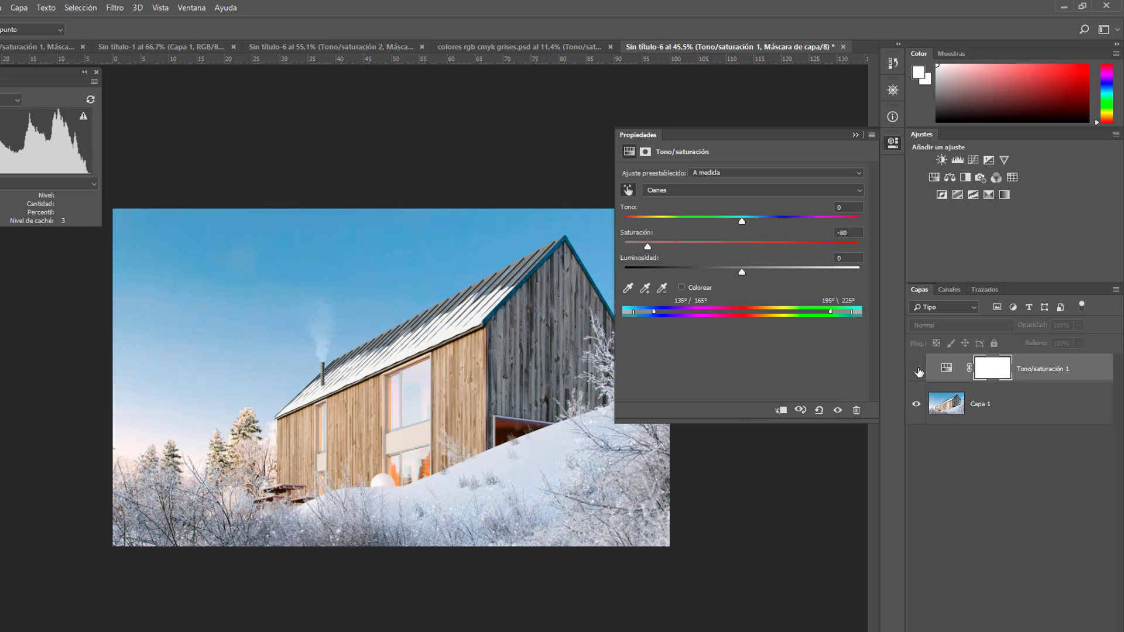
{"action": "left_click", "coordinate": [917, 369]}
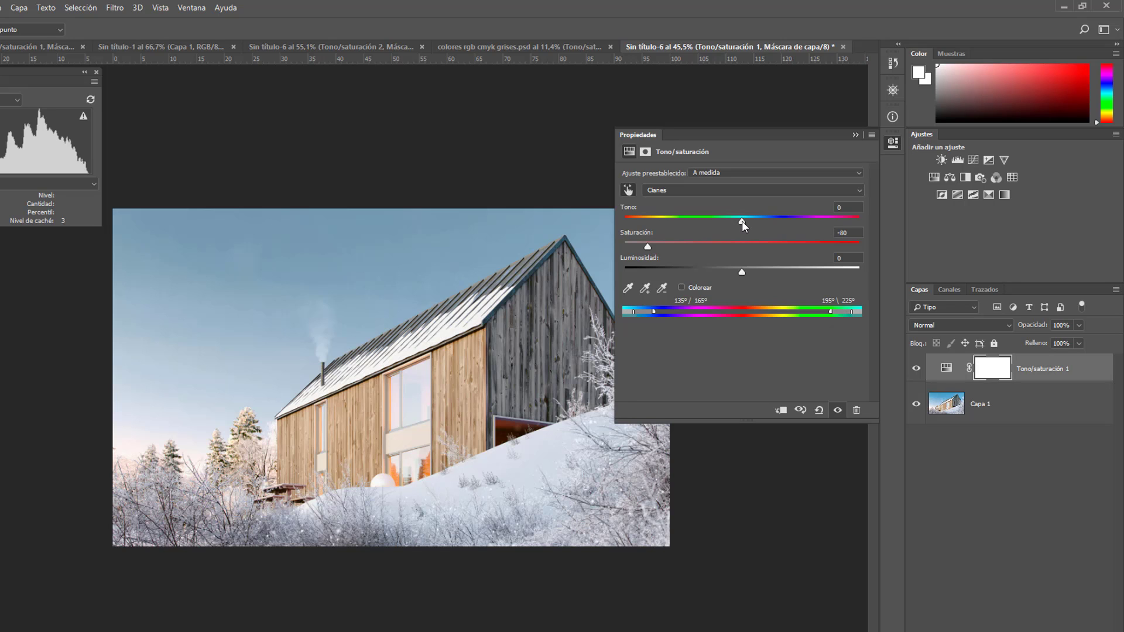
Step: Set the Cianes hue to -27 and reduce their lightness to turn the cabin's sky darker and greener
{"action": "mouse_move", "coordinate": [742, 223]}
{"action": "left_mouse_down"}
{"action": "mouse_move", "coordinate": [760, 220]}
{"action": "mouse_move", "coordinate": [729, 221]}
{"action": "left_mouse_up"}
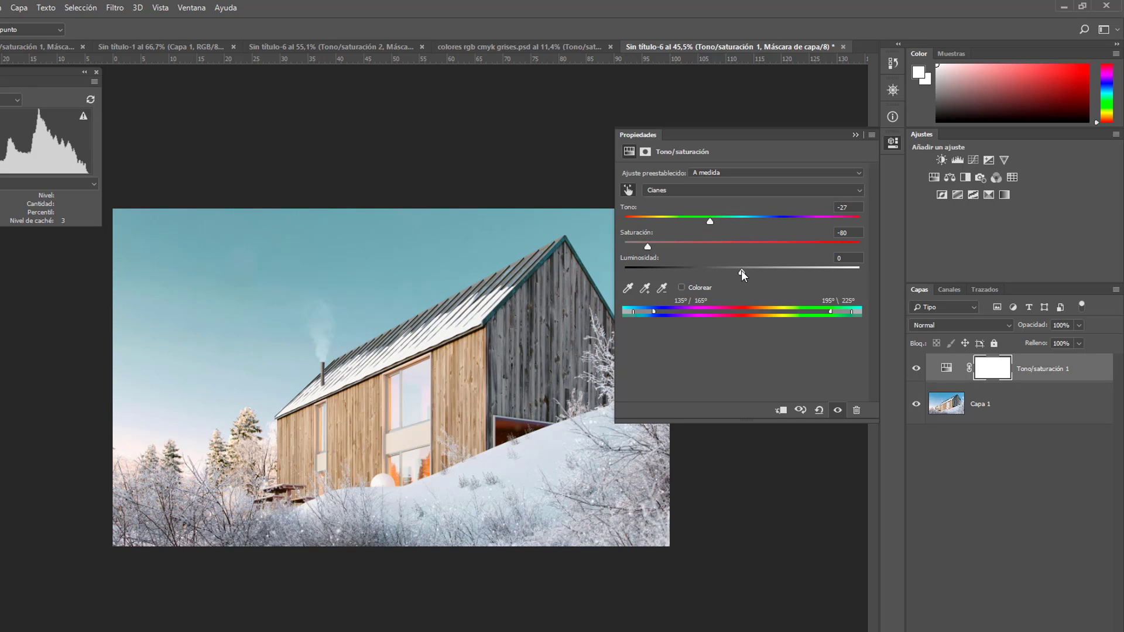
{"action": "left_click_drag", "start_coordinate": [741, 271], "coordinate": [706, 269]}
{"action": "mouse_move", "coordinate": [648, 247]}
{"action": "left_mouse_down"}
{"action": "mouse_move", "coordinate": [635, 248]}
{"action": "mouse_move", "coordinate": [647, 247]}
{"action": "left_mouse_up"}
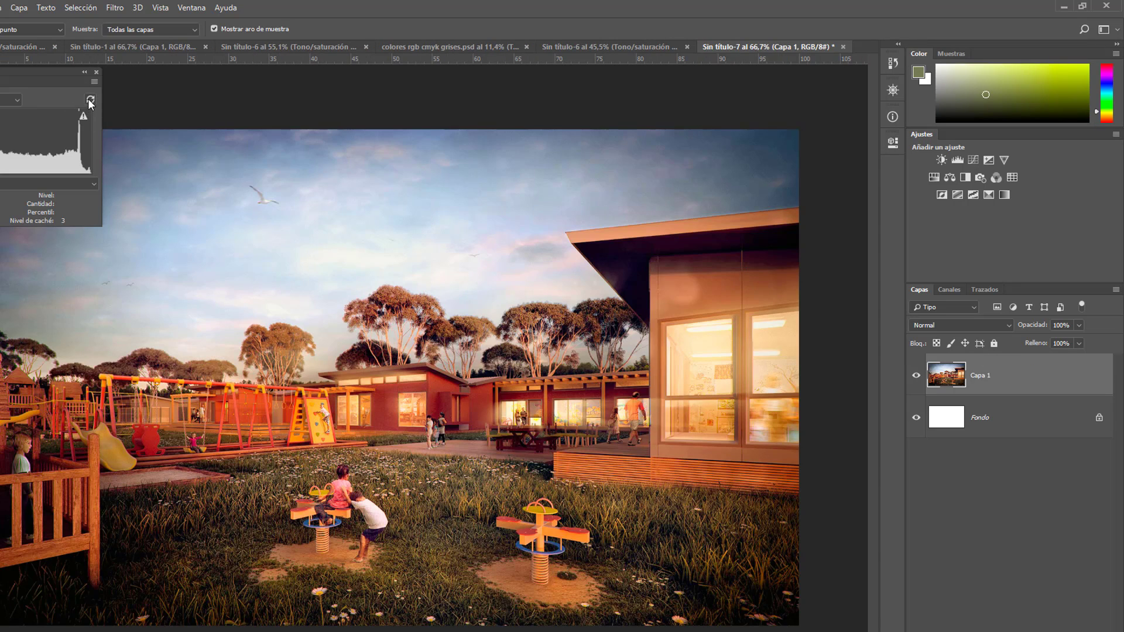
Step: Delete the Fondo layer from the playground render and add a Tono/saturación adjustment layer above Capa 1
{"action": "left_click", "coordinate": [91, 104]}
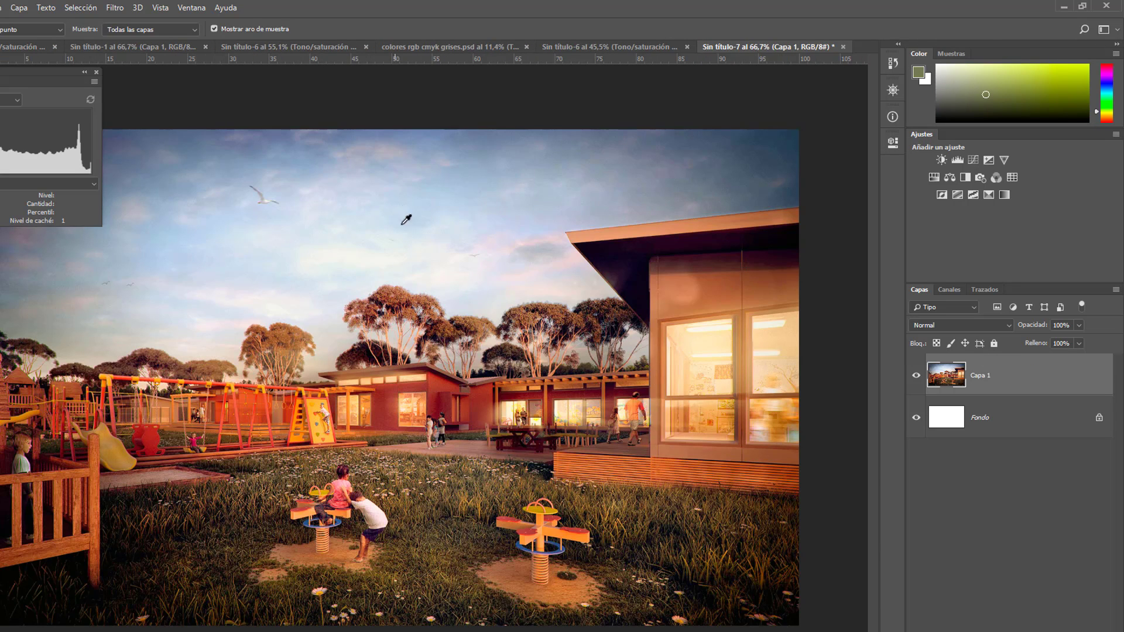
{"action": "scroll", "coordinate": [628, 513], "scroll_direction": "down", "scroll_amount": 1}
{"action": "key", "text": "ctrl+plus"}
{"action": "left_click", "coordinate": [986, 417]}
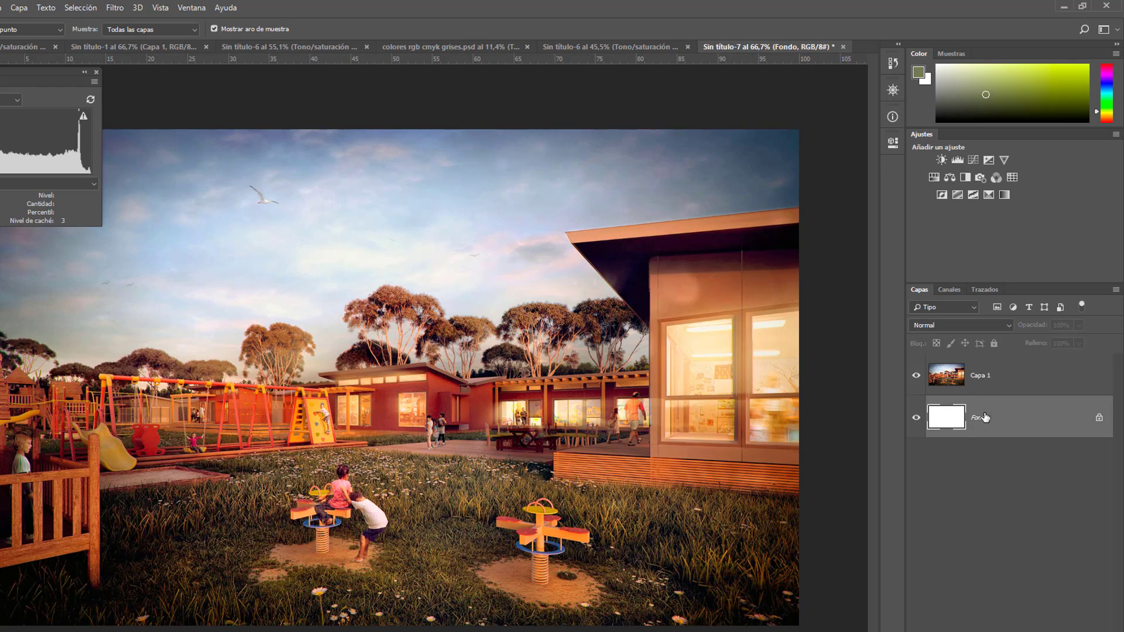
{"action": "key", "text": "Delete"}
{"action": "left_click", "coordinate": [934, 177]}
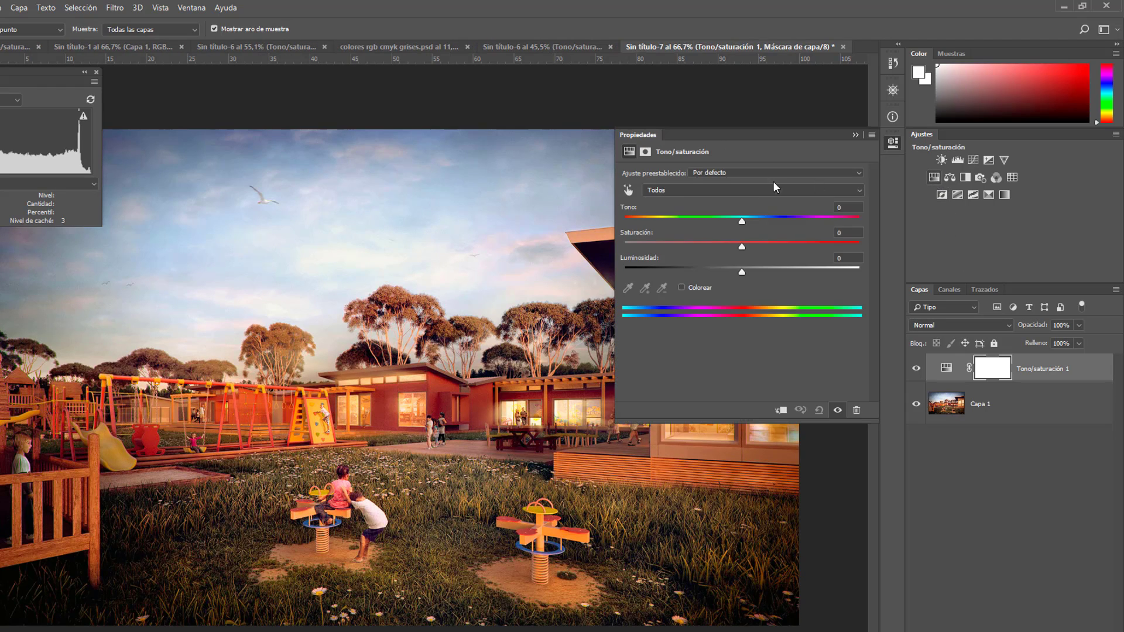
Step: Test the Magentas range at lightness +100 and -100, and undo the changes
{"action": "left_click", "coordinate": [666, 190]}
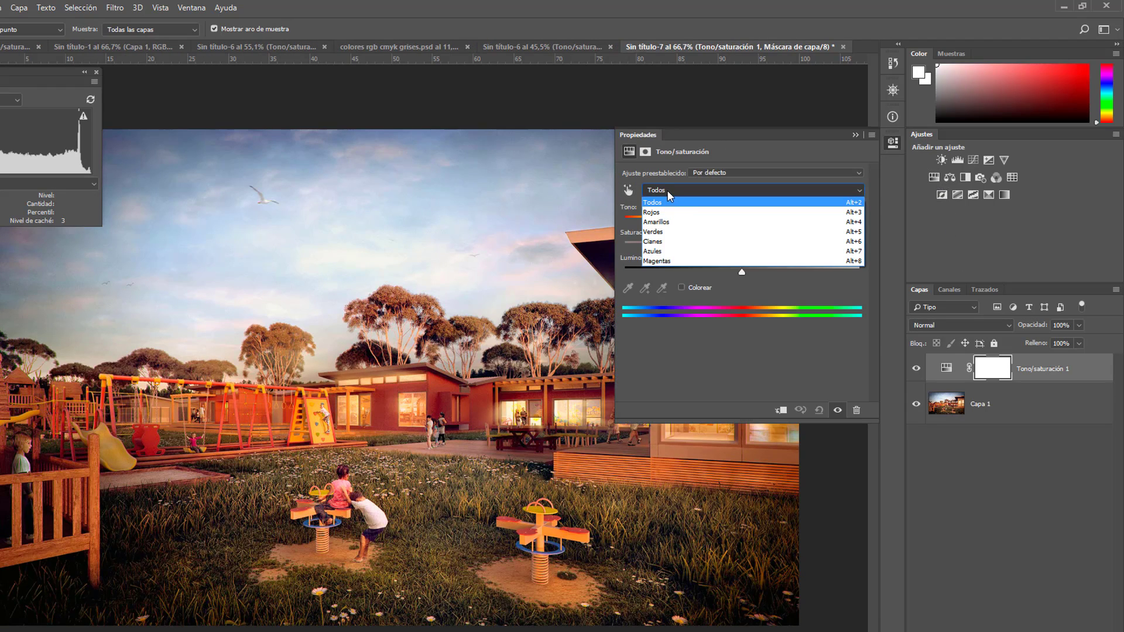
{"action": "left_click", "coordinate": [666, 190]}
{"action": "left_click", "coordinate": [665, 189]}
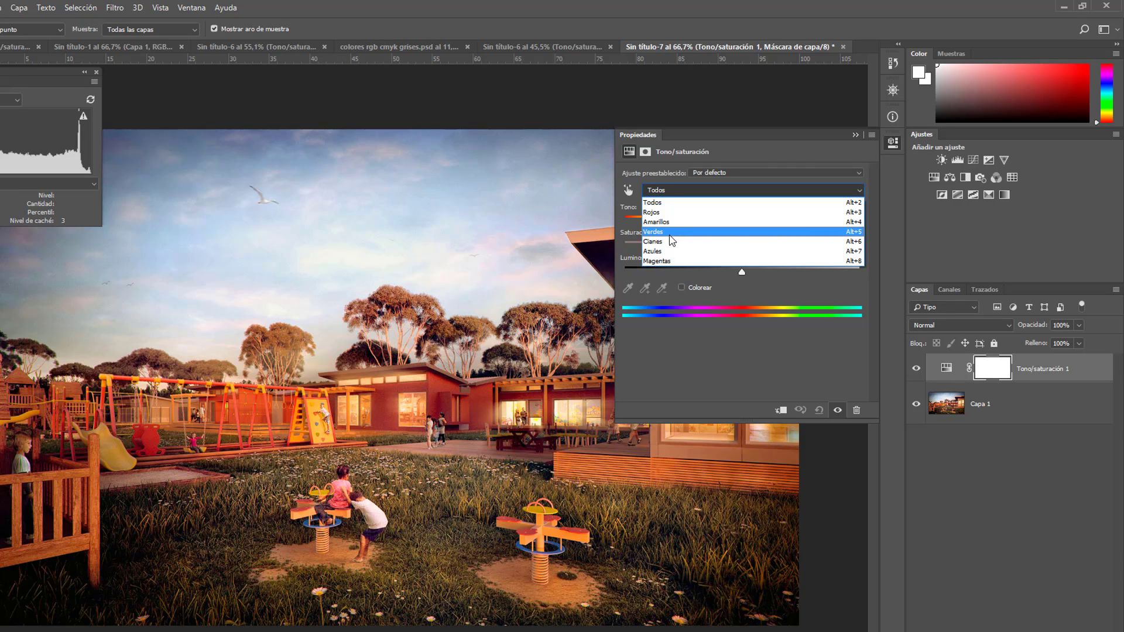
{"action": "left_click", "coordinate": [669, 260]}
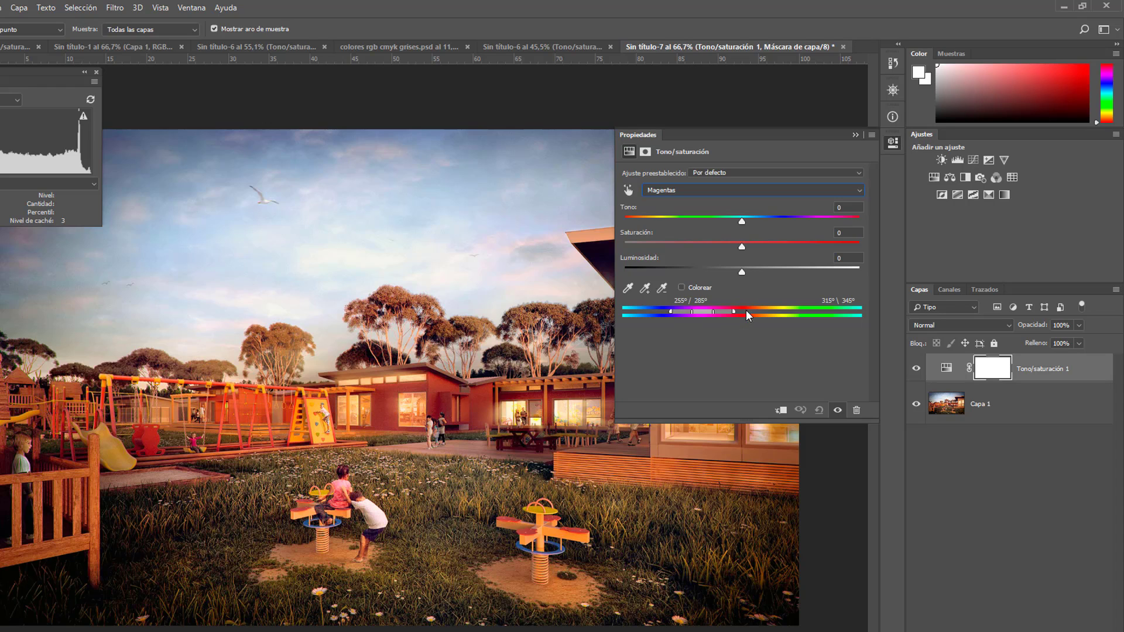
{"action": "left_click_drag", "start_coordinate": [740, 272], "coordinate": [617, 268]}
{"action": "left_click_drag", "start_coordinate": [623, 271], "coordinate": [869, 270]}
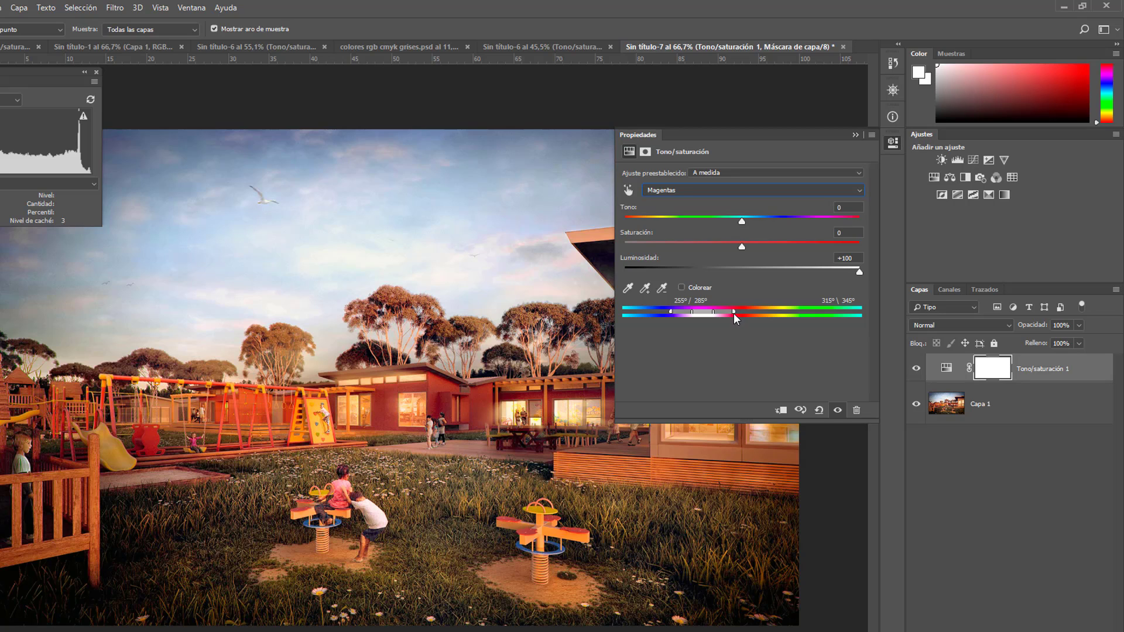
{"action": "left_click_drag", "start_coordinate": [856, 270], "coordinate": [580, 262]}
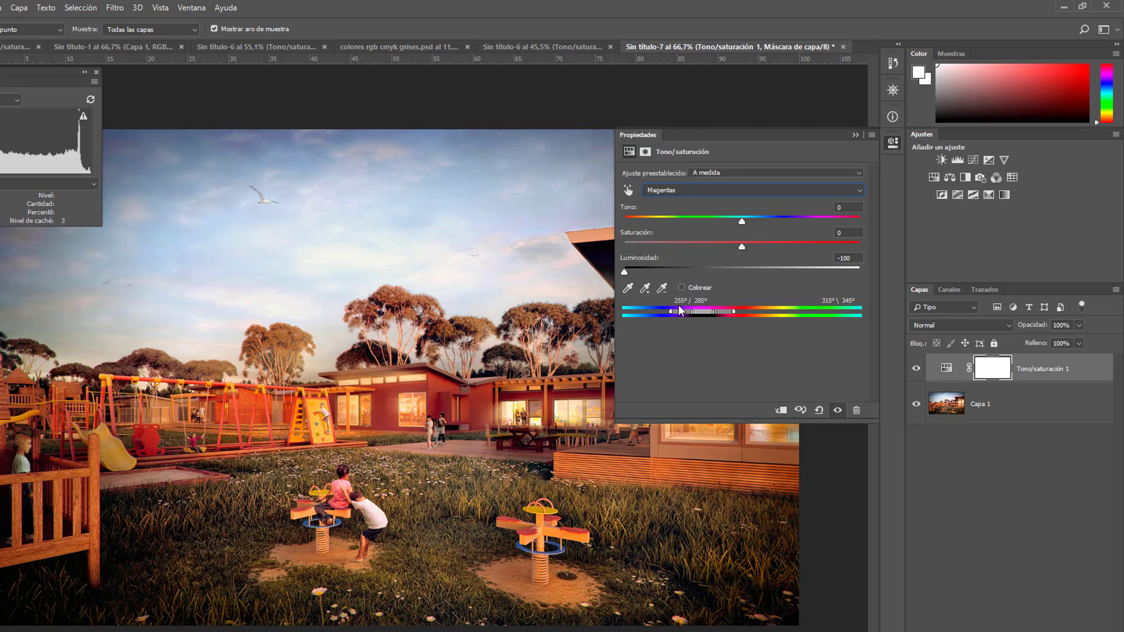
{"action": "key", "text": "ctrl+alt+z"}
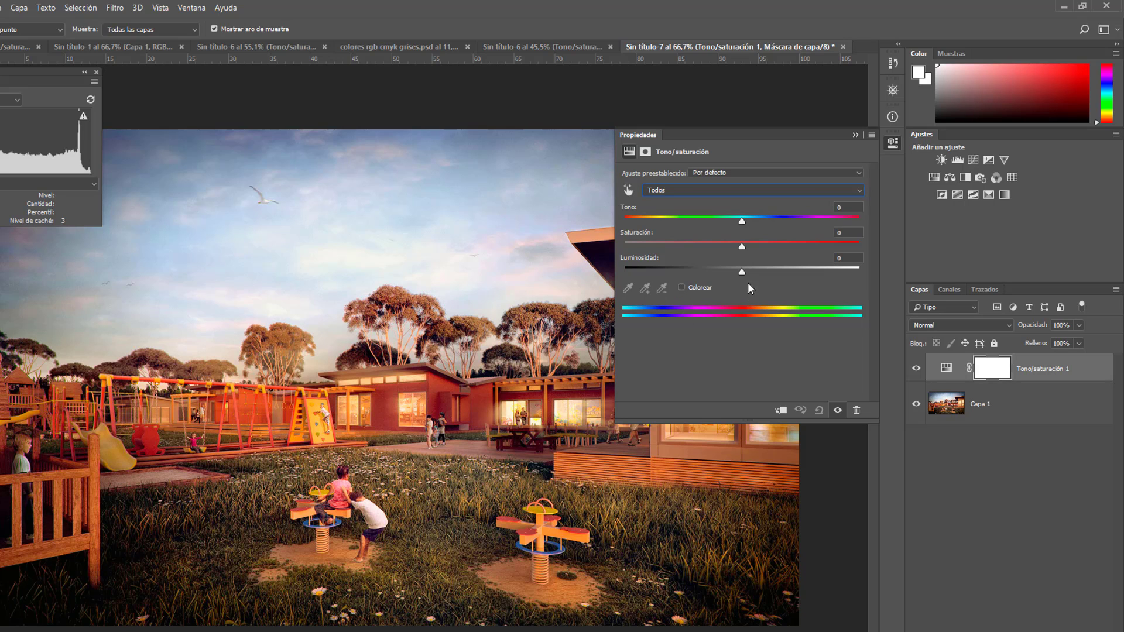
Step: Test the lightness of Todos at -100 and +100, and return it to 0
{"action": "left_click_drag", "start_coordinate": [742, 270], "coordinate": [613, 268]}
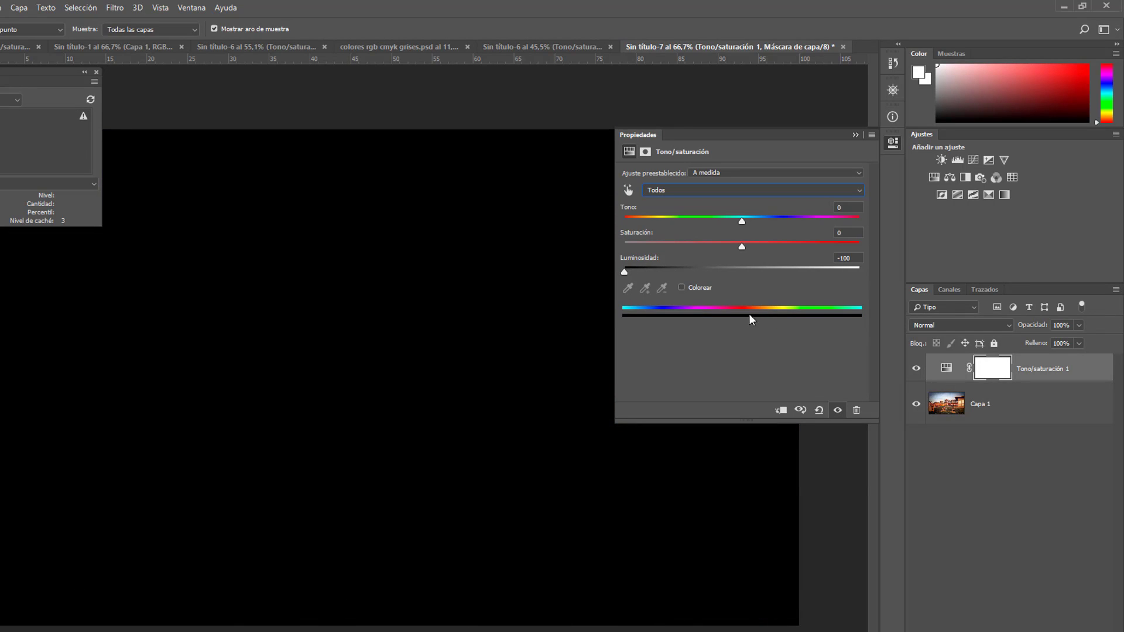
{"action": "left_click_drag", "start_coordinate": [624, 271], "coordinate": [859, 269]}
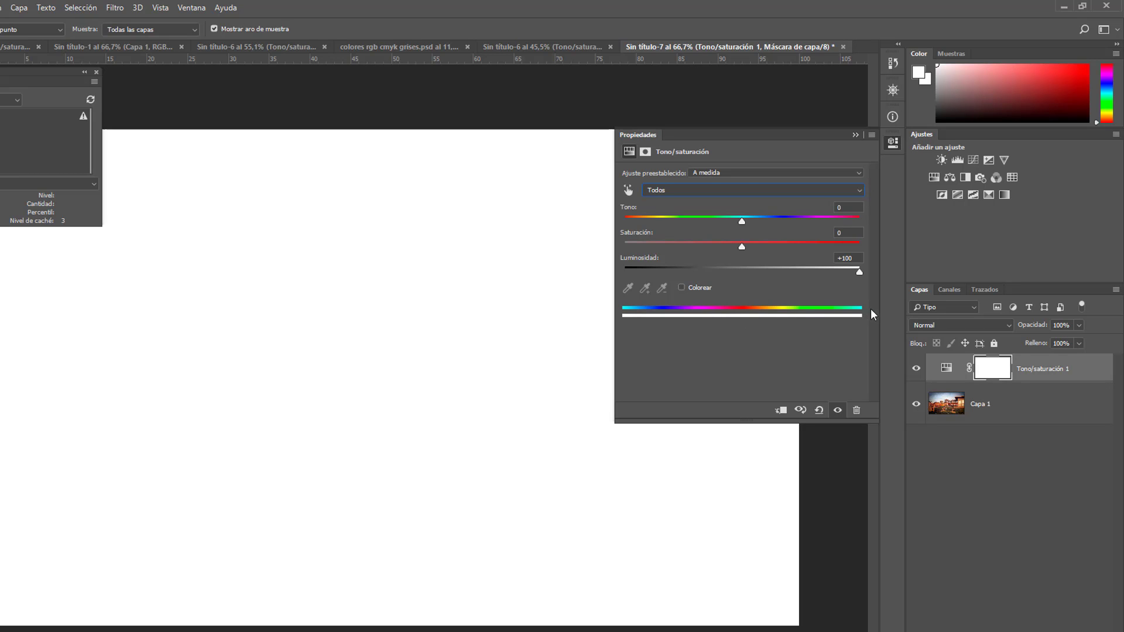
{"action": "double_click", "coordinate": [845, 257]}
{"action": "type", "text": "0"}
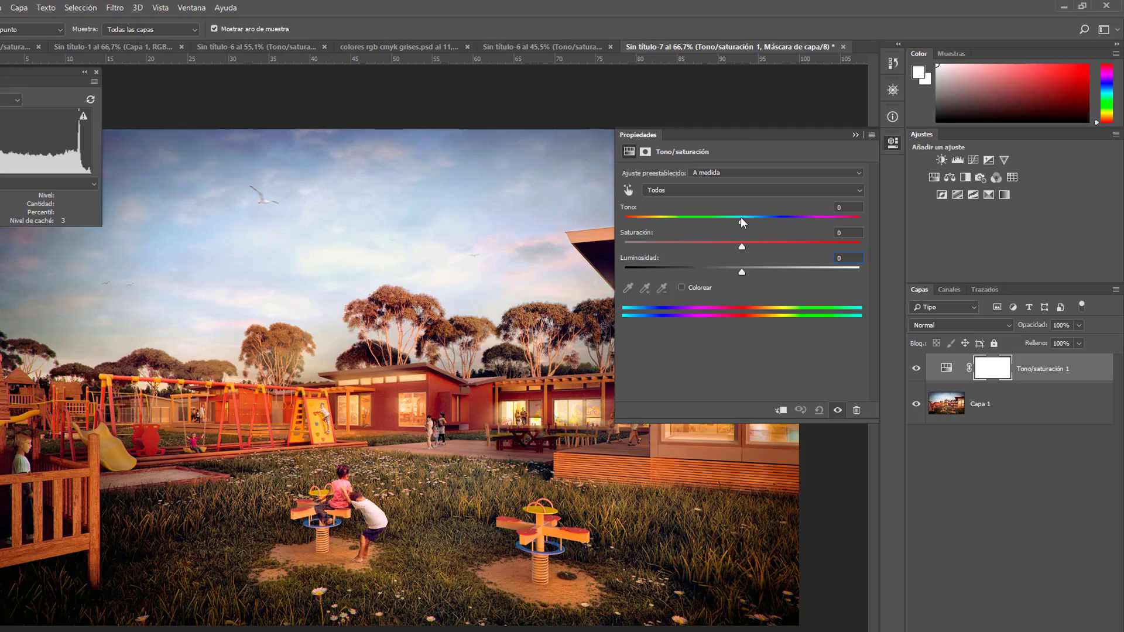
Step: Try a hue of -96 on Todos, compare it with the previous state, and reset the adjustment
{"action": "left_click_drag", "start_coordinate": [740, 216], "coordinate": [665, 219]}
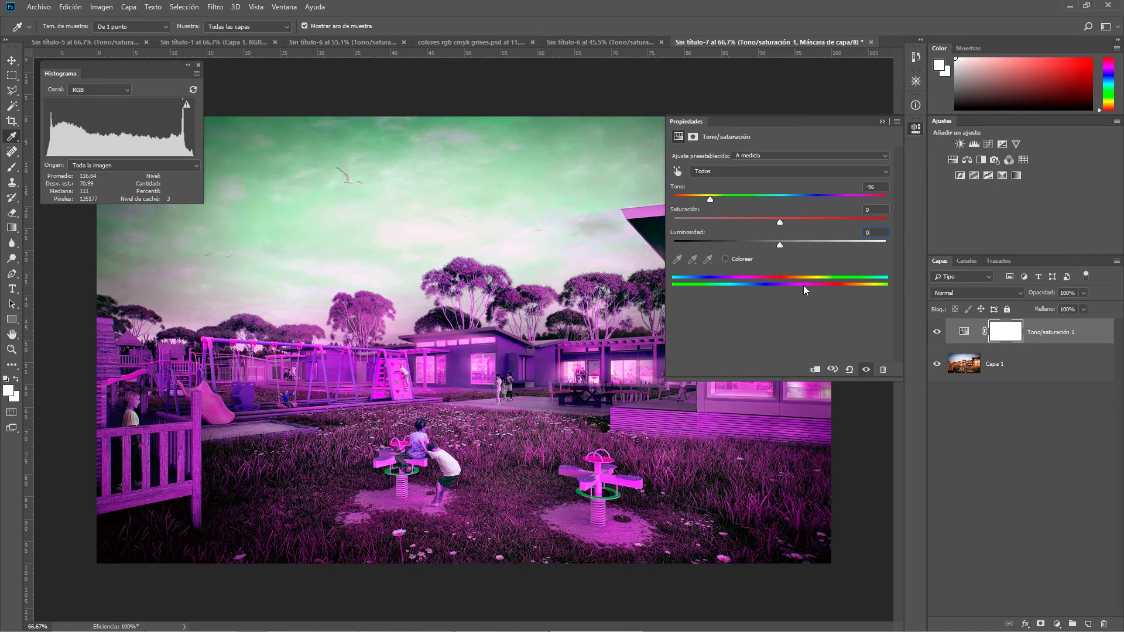
{"action": "left_click", "coordinate": [831, 370]}
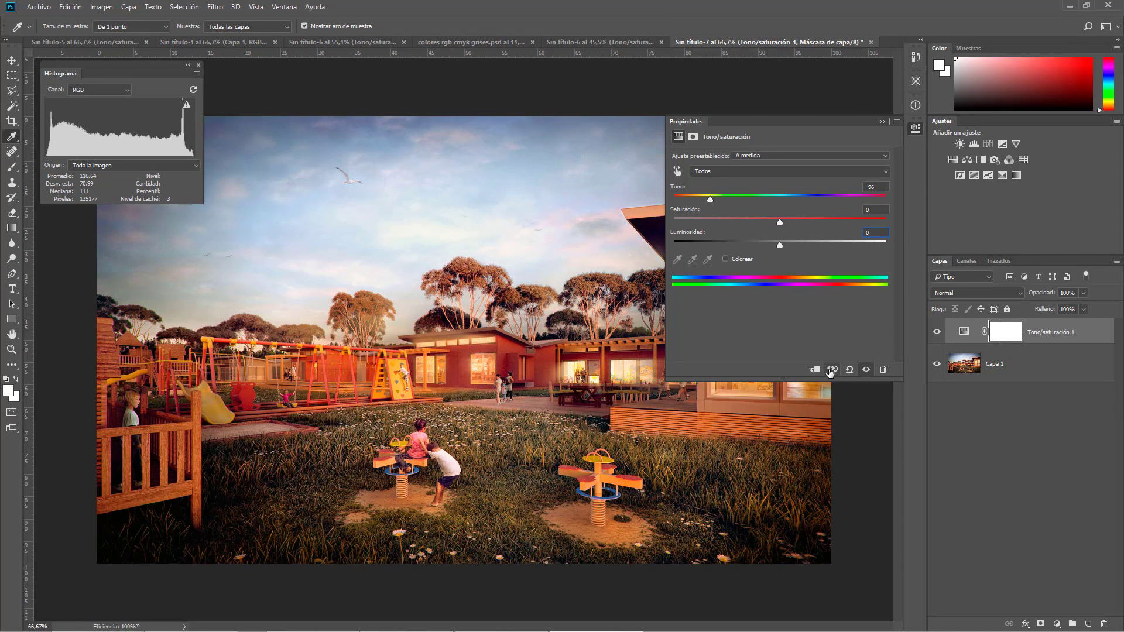
{"action": "left_click", "coordinate": [831, 370]}
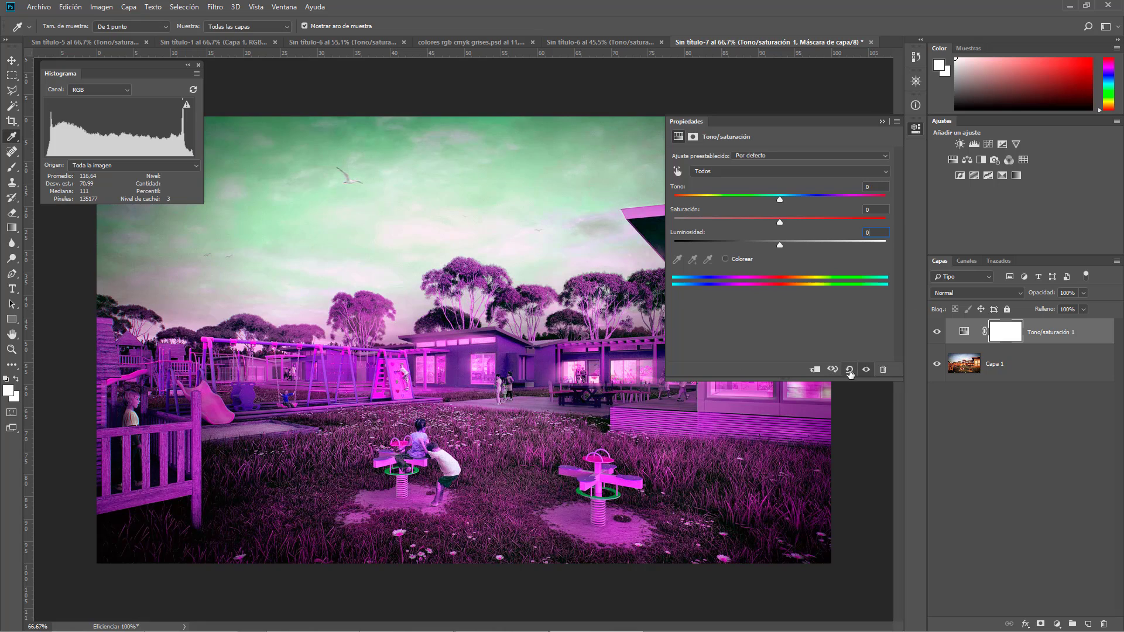
{"action": "left_click", "coordinate": [849, 369]}
Step: Target the Azules range and adjust its colour limits to 162°/197° and 242°\262°
{"action": "left_click", "coordinate": [732, 170]}
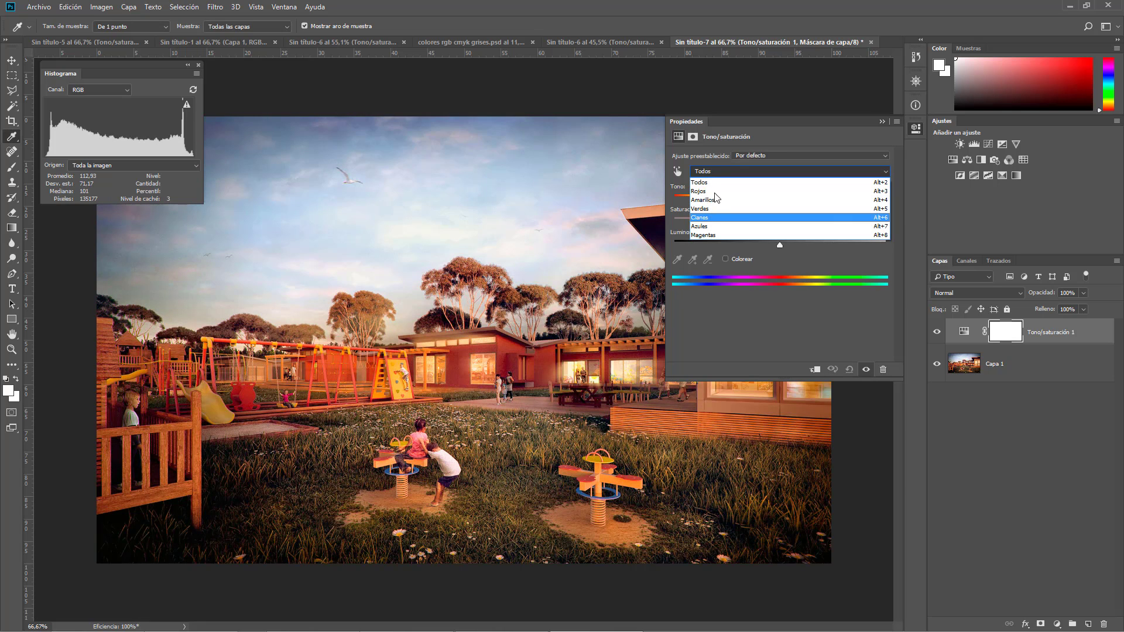
{"action": "key", "text": "Escape"}
{"action": "key", "text": "Down"}
{"action": "key", "text": "Down"}
{"action": "key", "text": "Down"}
{"action": "key", "text": "Down"}
{"action": "key", "text": "Down"}
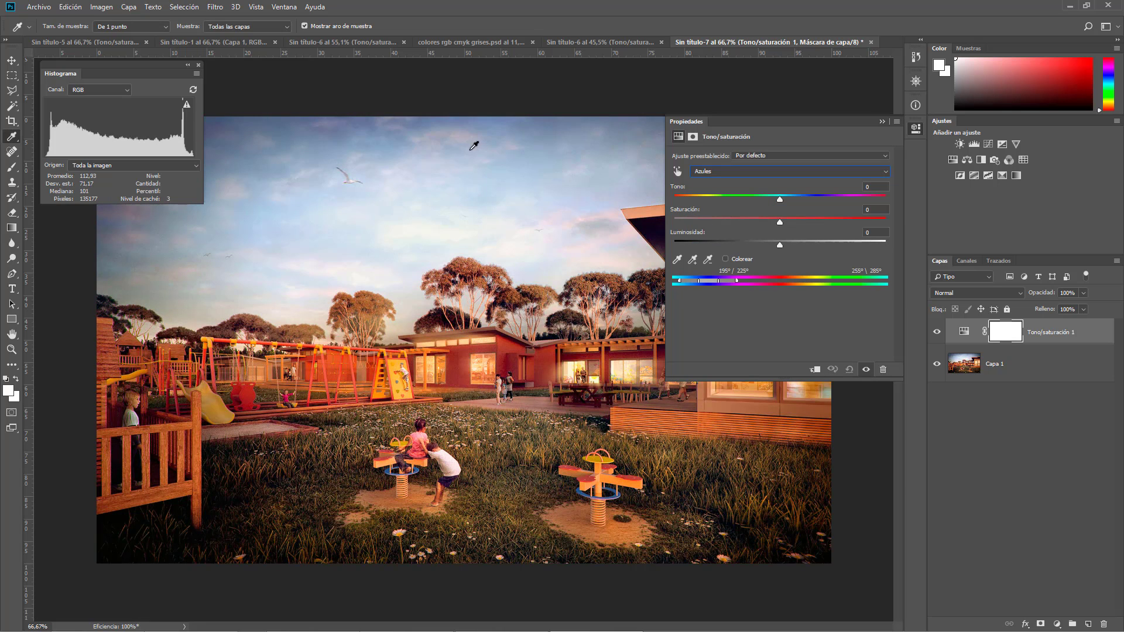
{"action": "left_click_drag", "start_coordinate": [736, 281], "coordinate": [702, 279]}
{"action": "left_click_drag", "start_coordinate": [883, 282], "coordinate": [876, 280]}
{"action": "mouse_move", "coordinate": [693, 280]}
{"action": "left_mouse_down"}
{"action": "mouse_move", "coordinate": [711, 279]}
{"action": "mouse_move", "coordinate": [700, 284]}
{"action": "left_mouse_up"}
Step: Set Azules to saturation +9 and lightness +1, and shift their hue strongly towards negative values
{"action": "mouse_move", "coordinate": [779, 222]}
{"action": "left_mouse_down"}
{"action": "mouse_move", "coordinate": [672, 221]}
{"action": "mouse_move", "coordinate": [863, 222]}
{"action": "mouse_move", "coordinate": [791, 224]}
{"action": "left_mouse_up"}
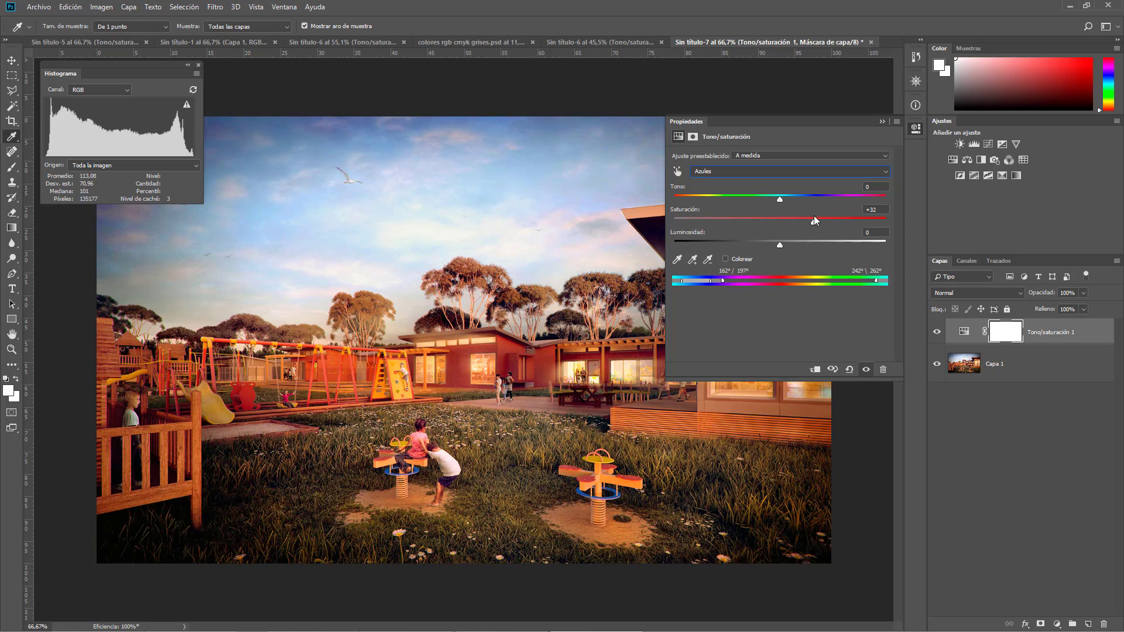
{"action": "left_click_drag", "start_coordinate": [796, 220], "coordinate": [781, 243]}
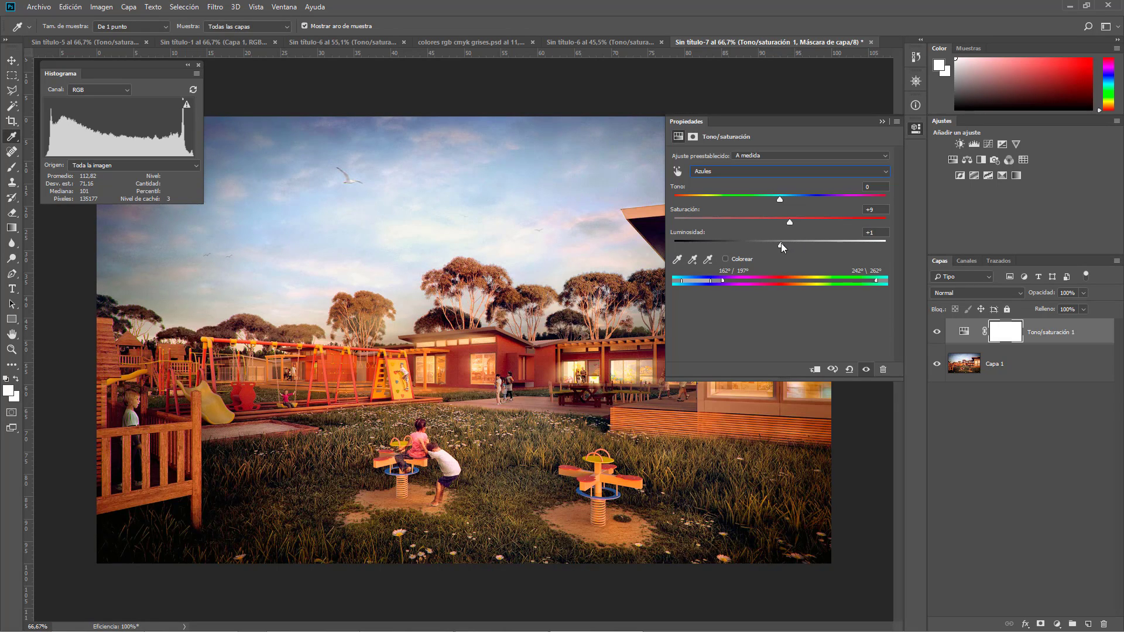
{"action": "left_click_drag", "start_coordinate": [778, 199], "coordinate": [682, 199]}
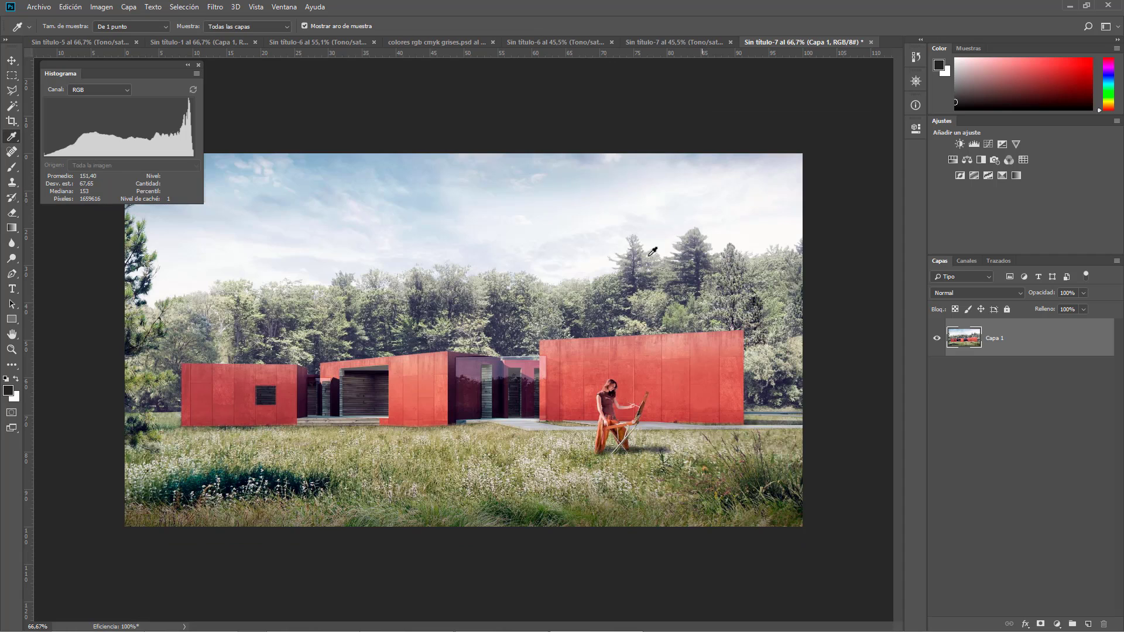
Step: Add a Tono/saturación adjustment and, with on-image sampling on the red facade, lower the saturation of Rojos to -21
{"action": "key", "text": "v"}
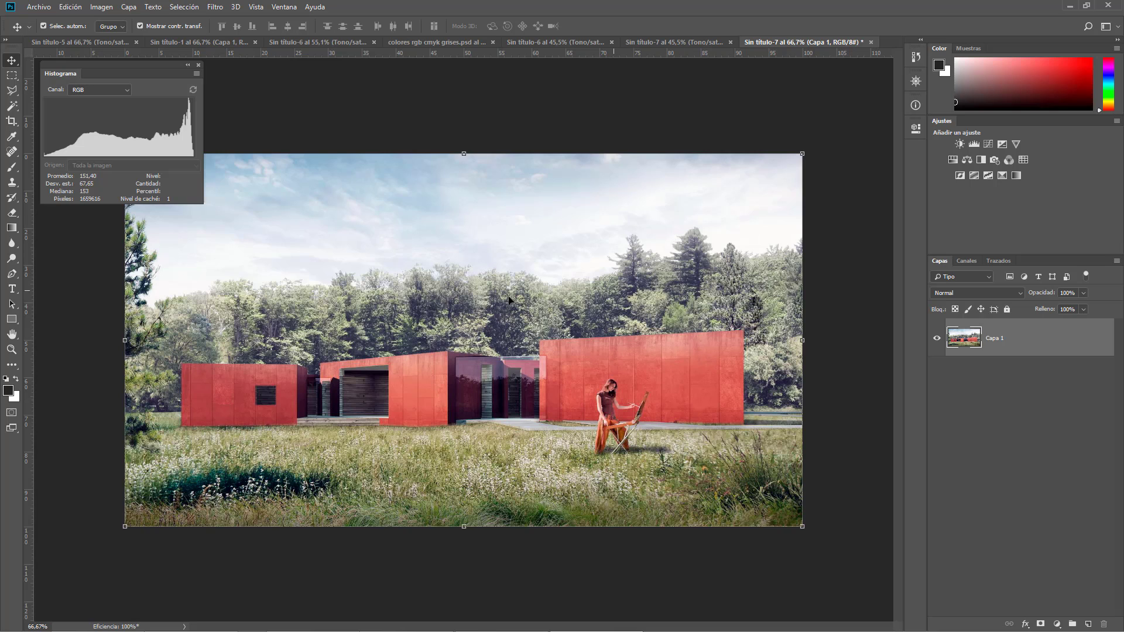
{"action": "scroll", "coordinate": [440, 312], "scroll_direction": "up", "scroll_amount": 1}
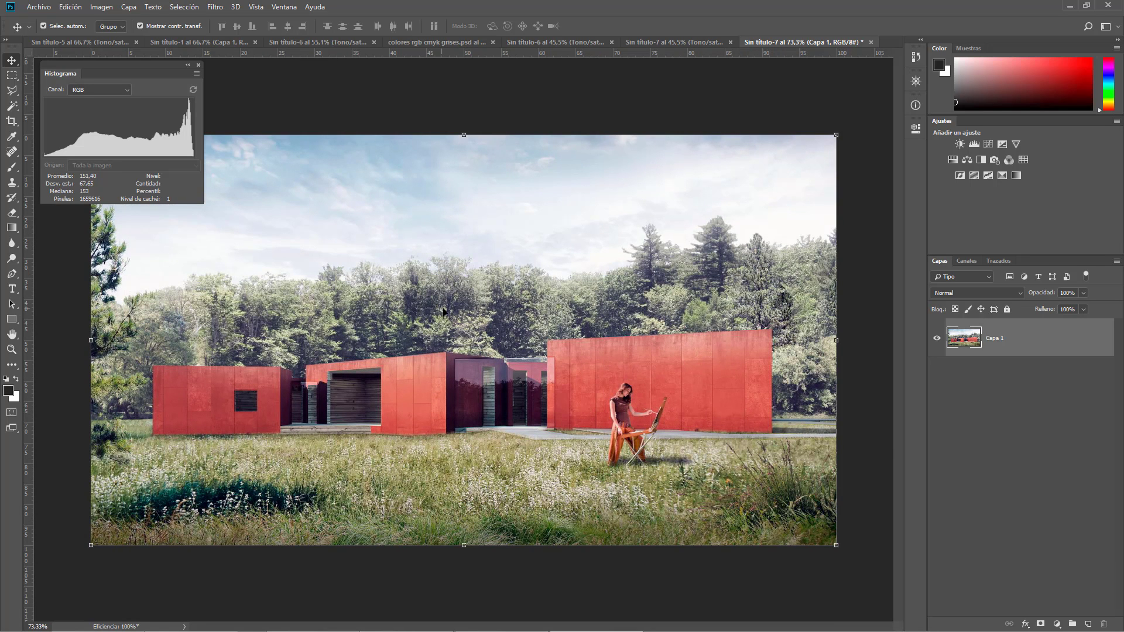
{"action": "left_click", "coordinate": [952, 159]}
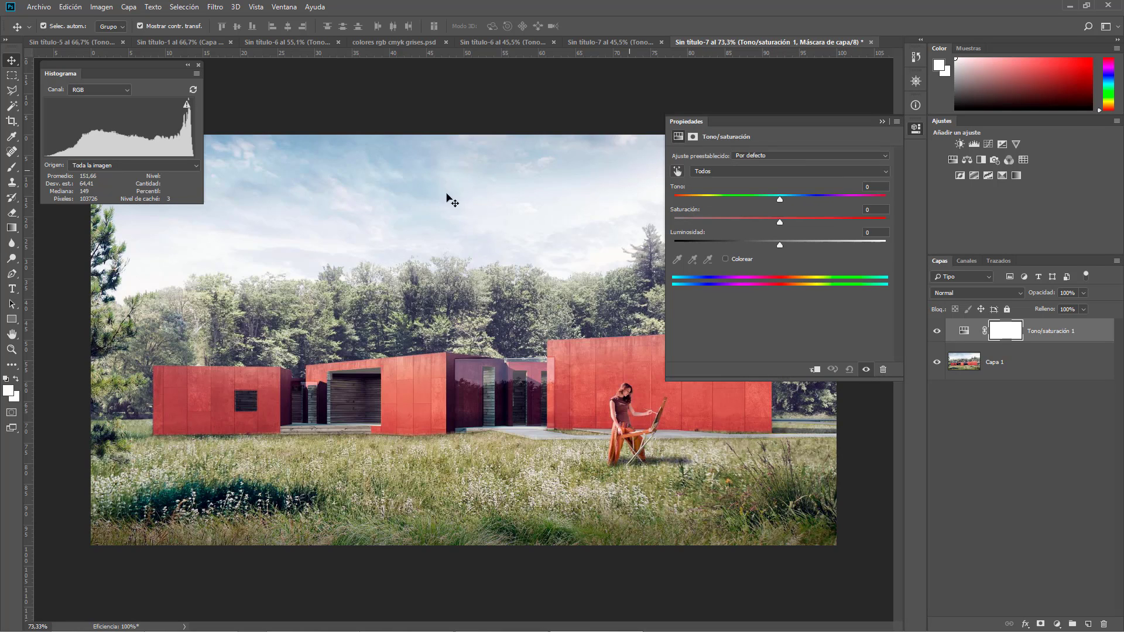
{"action": "left_click", "coordinate": [678, 172]}
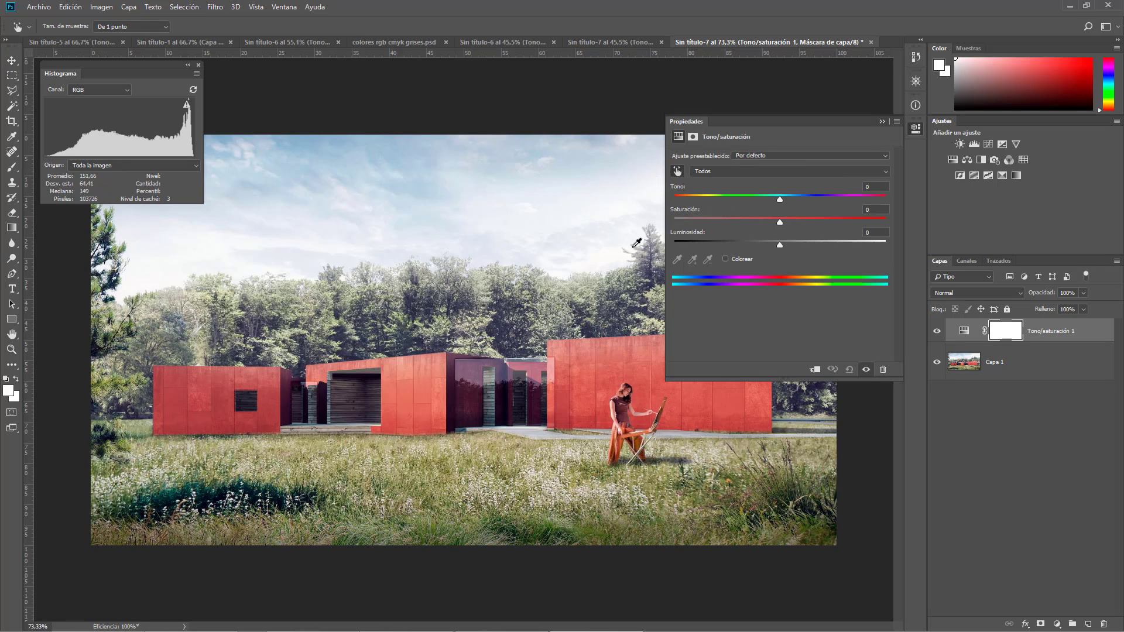
{"action": "left_click_drag", "start_coordinate": [585, 373], "coordinate": [571, 374]}
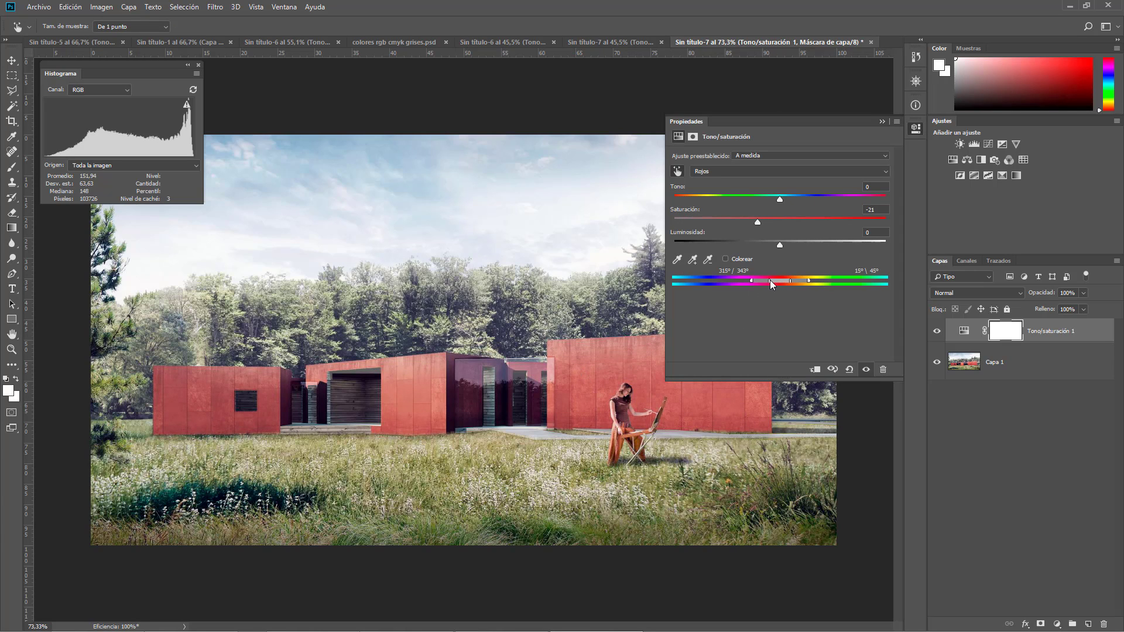
Step: Adjust the Rojos limits to 315°/333° and 22°\45°, with hue +12, saturation -23 and lightness -13, after testing a near-grey desaturation
{"action": "left_click_drag", "start_coordinate": [789, 280], "coordinate": [792, 279]}
{"action": "mouse_move", "coordinate": [780, 198]}
{"action": "left_mouse_down"}
{"action": "mouse_move", "coordinate": [770, 199]}
{"action": "mouse_move", "coordinate": [806, 195]}
{"action": "mouse_move", "coordinate": [710, 200]}
{"action": "mouse_move", "coordinate": [791, 197]}
{"action": "left_mouse_up"}
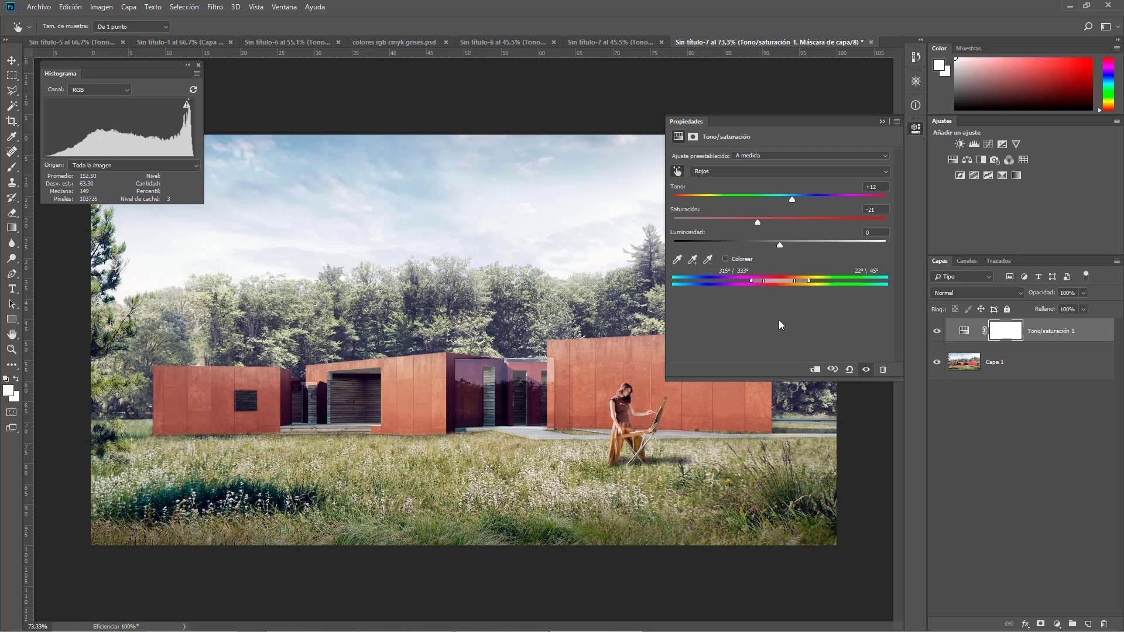
{"action": "left_click_drag", "start_coordinate": [757, 223], "coordinate": [664, 230]}
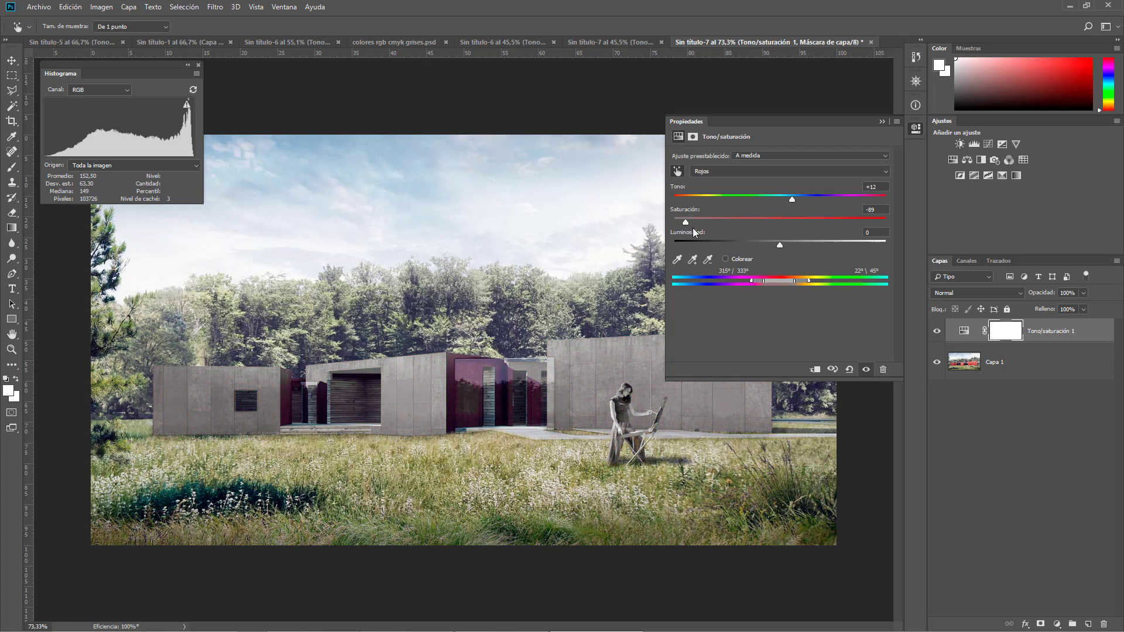
{"action": "left_click_drag", "start_coordinate": [775, 244], "coordinate": [751, 224]}
{"action": "left_click", "coordinate": [752, 221]}
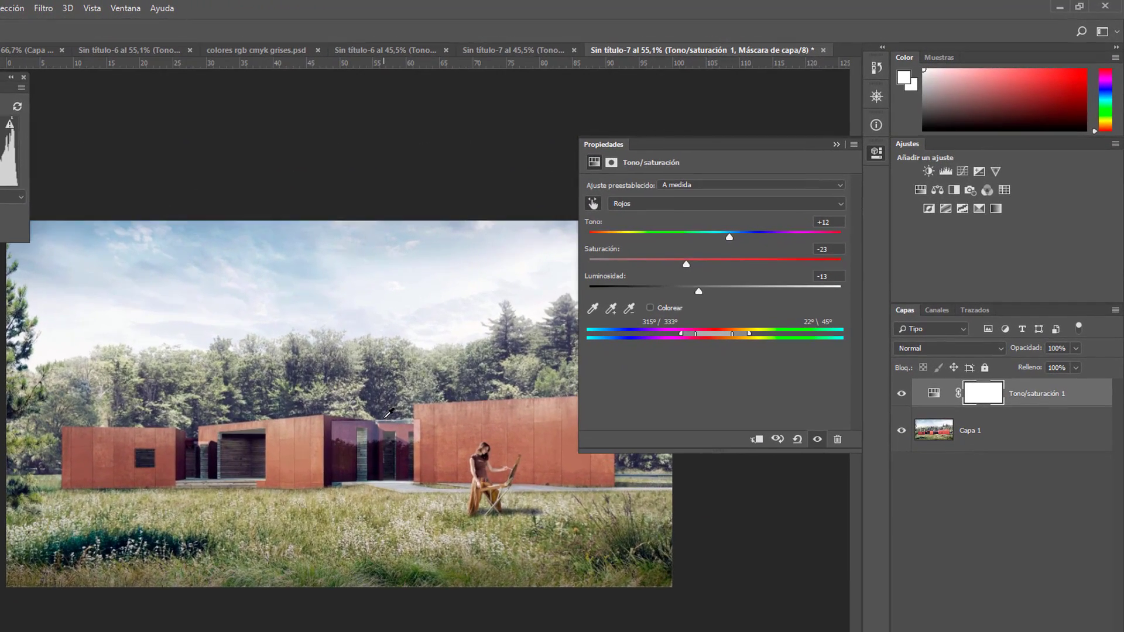
Step: Set Rojos to hue +17 and saturation -1, and compare the facade with and without the adjustment
{"action": "left_click", "coordinate": [731, 237]}
{"action": "left_click_drag", "start_coordinate": [687, 265], "coordinate": [706, 266]}
{"action": "left_click", "coordinate": [901, 394]}
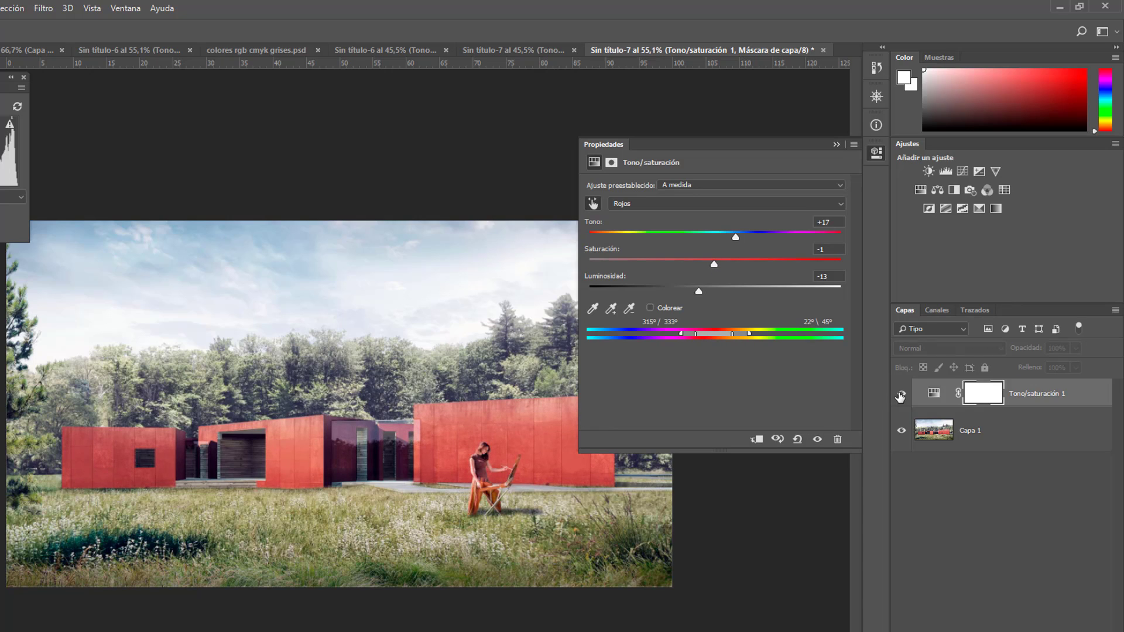
{"action": "left_click", "coordinate": [901, 395]}
{"action": "left_click", "coordinate": [901, 394]}
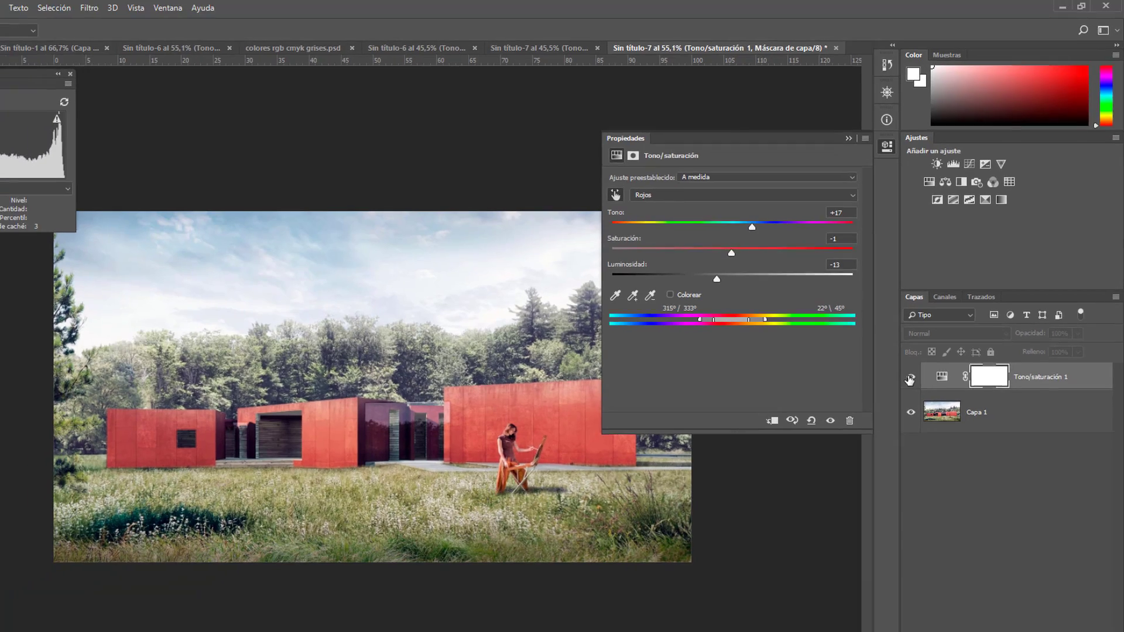
{"action": "left_click", "coordinate": [900, 394]}
Step: Show the layer mask properties of the Tono/saturación 1 adjustment
{"action": "key", "text": "ctrl+plus"}
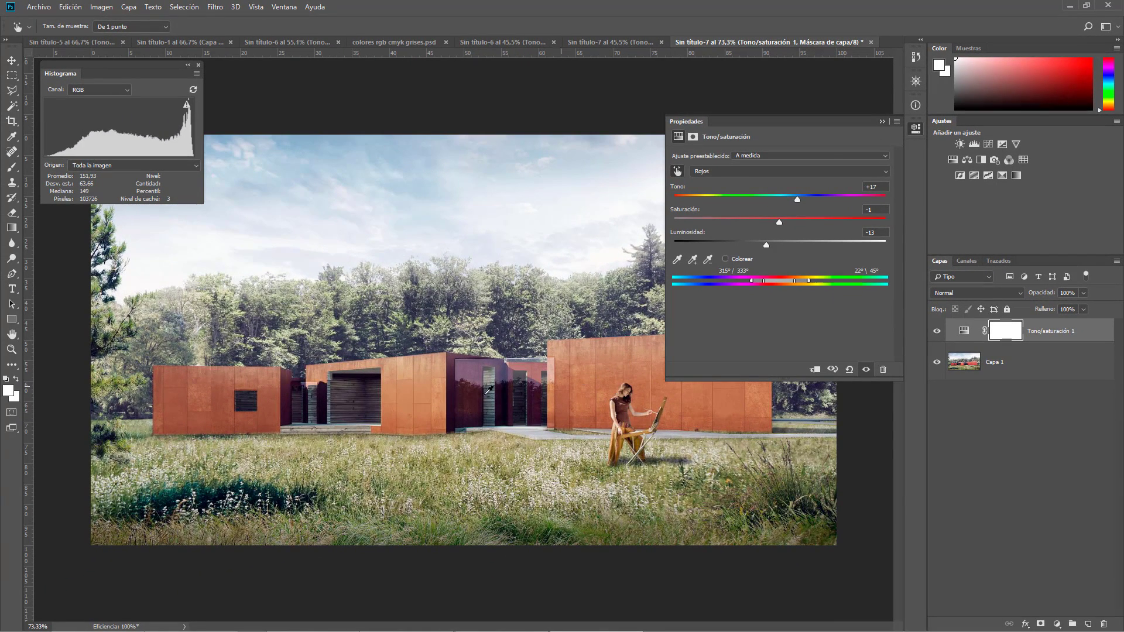
{"action": "left_click", "coordinate": [962, 331]}
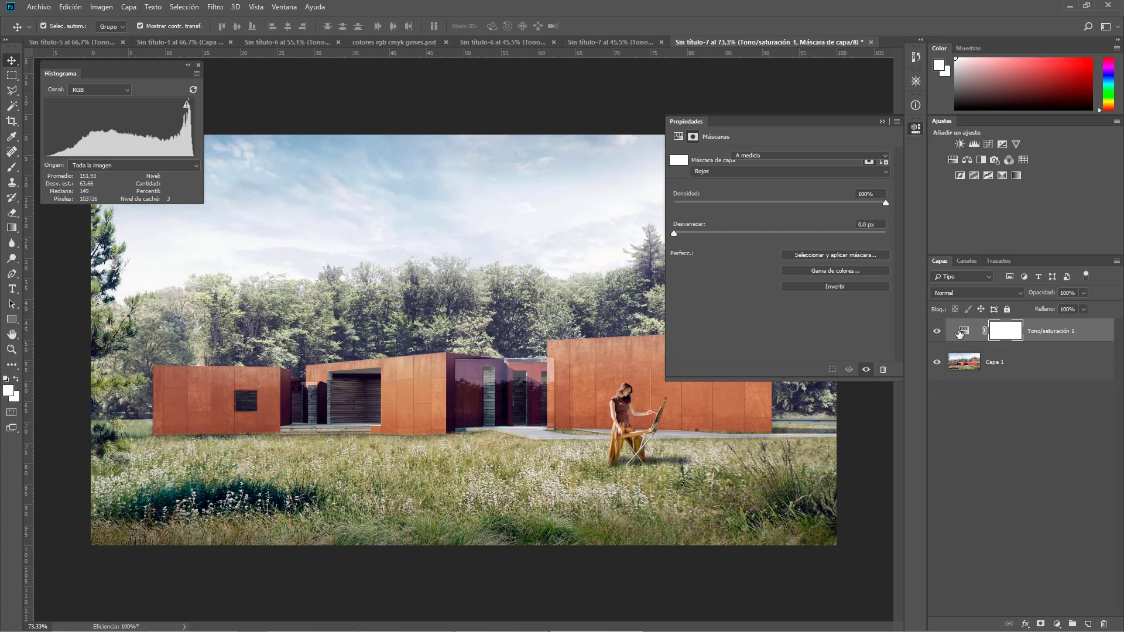
{"action": "left_click", "coordinate": [1002, 334]}
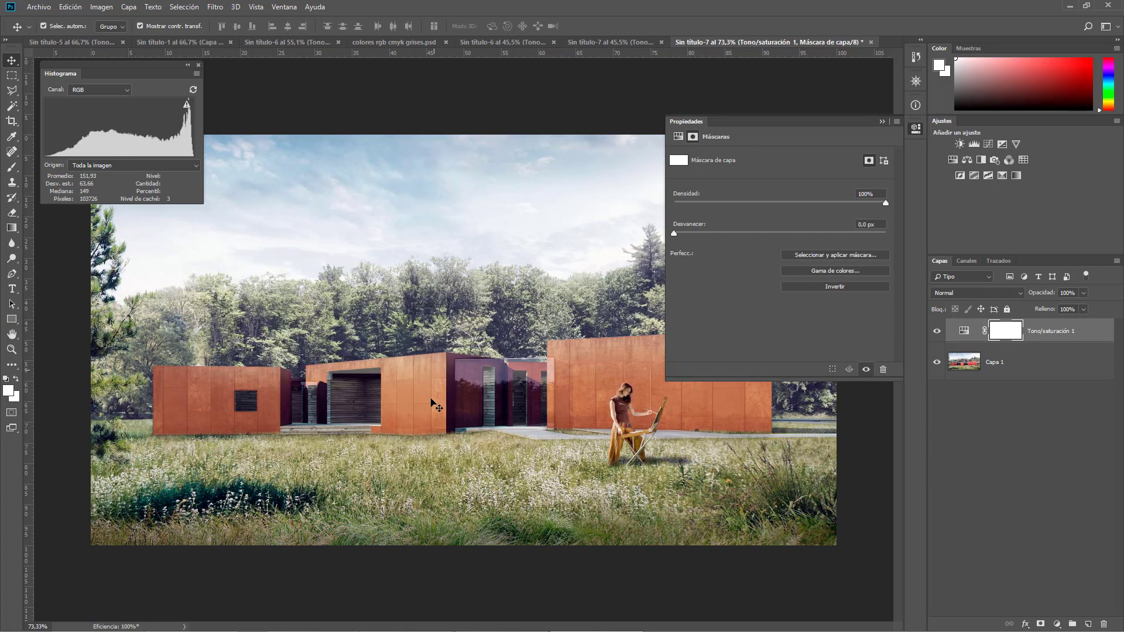
{"action": "key", "text": "ctrl+minus"}
{"action": "key", "text": "ctrl+plus"}
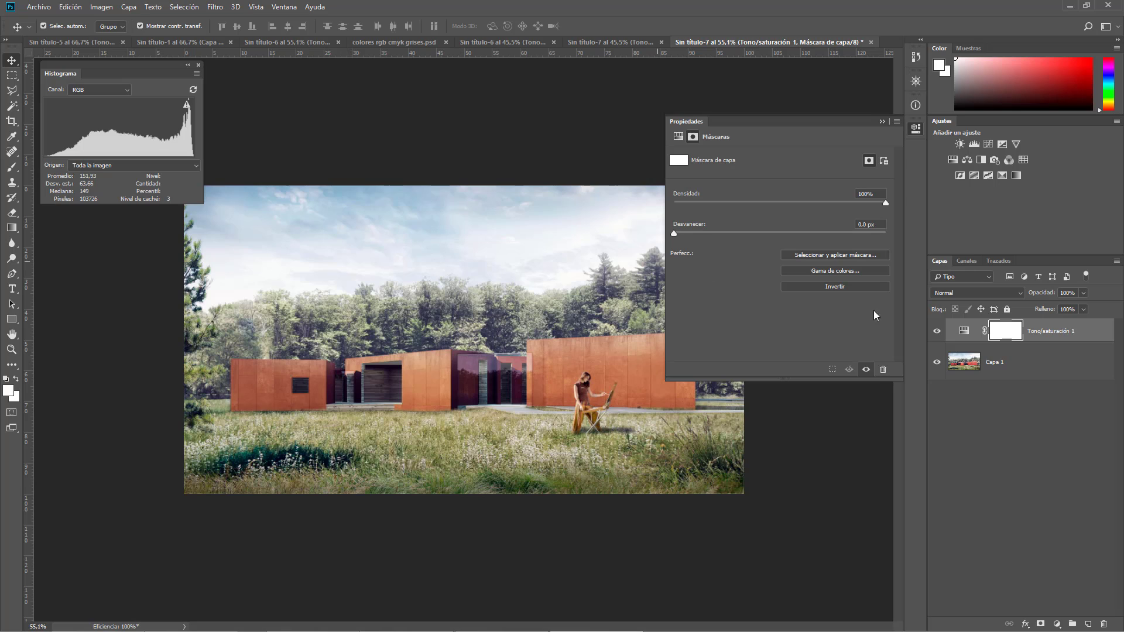
Step: Add a second Tono/saturación adjustment and set the saturation of Todos to -100
{"action": "left_click", "coordinate": [953, 159]}
{"action": "left_click_drag", "start_coordinate": [780, 223], "coordinate": [671, 220]}
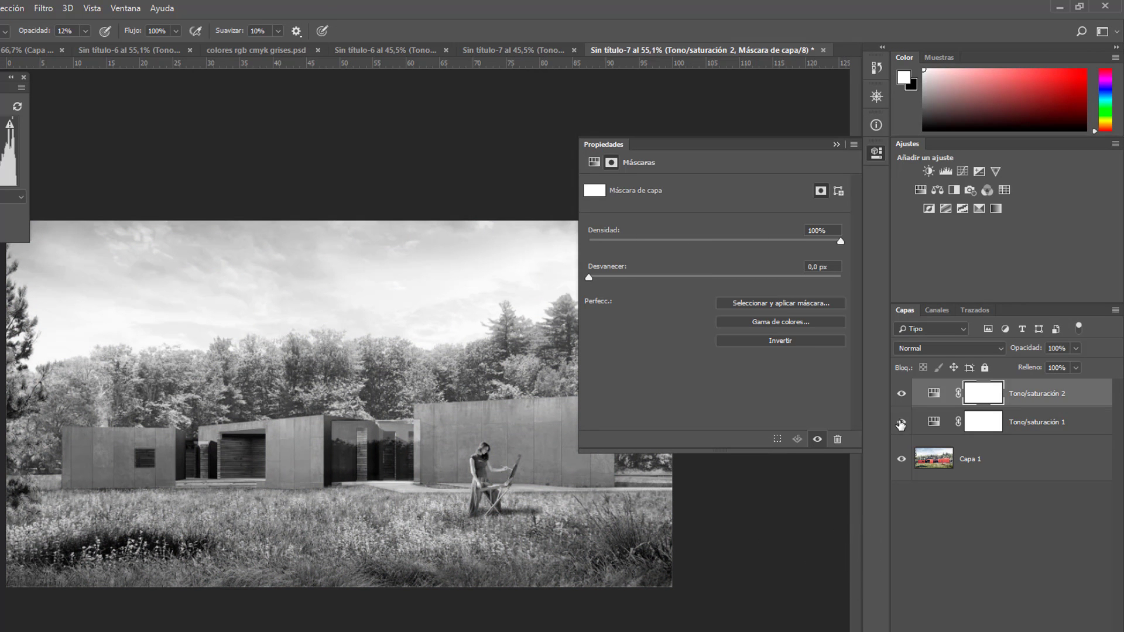
{"action": "left_click", "coordinate": [933, 393]}
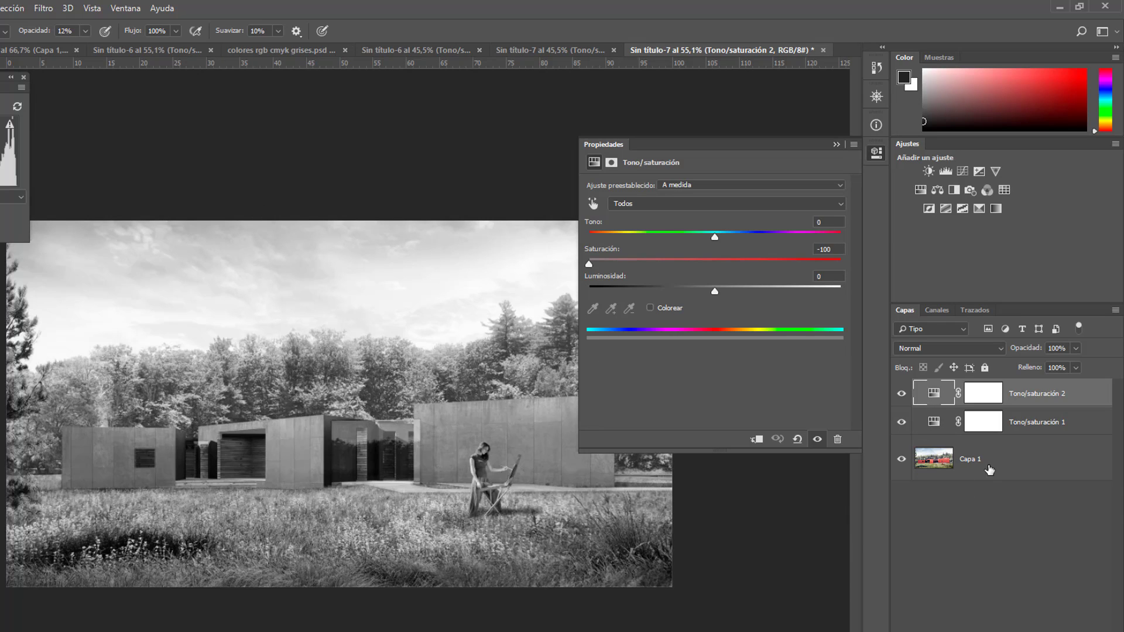
Step: Select the mask of Tono/saturación 2, then narrow and collapse its properties to uncover the image
{"action": "left_click", "coordinate": [983, 393]}
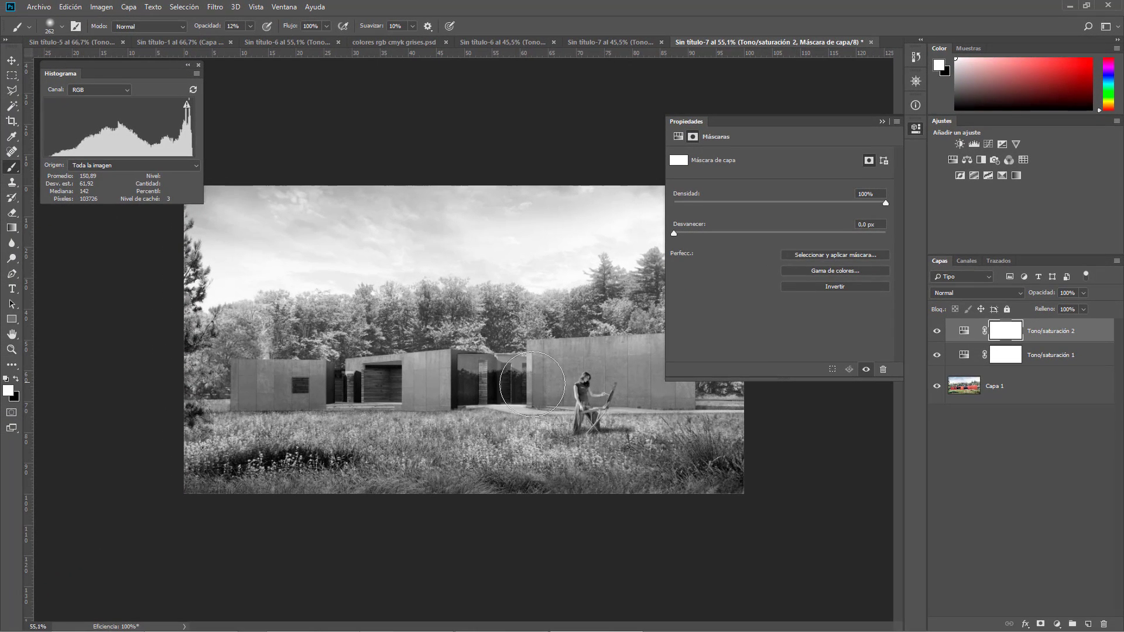
{"action": "left_click_drag", "start_coordinate": [662, 379], "coordinate": [746, 353]}
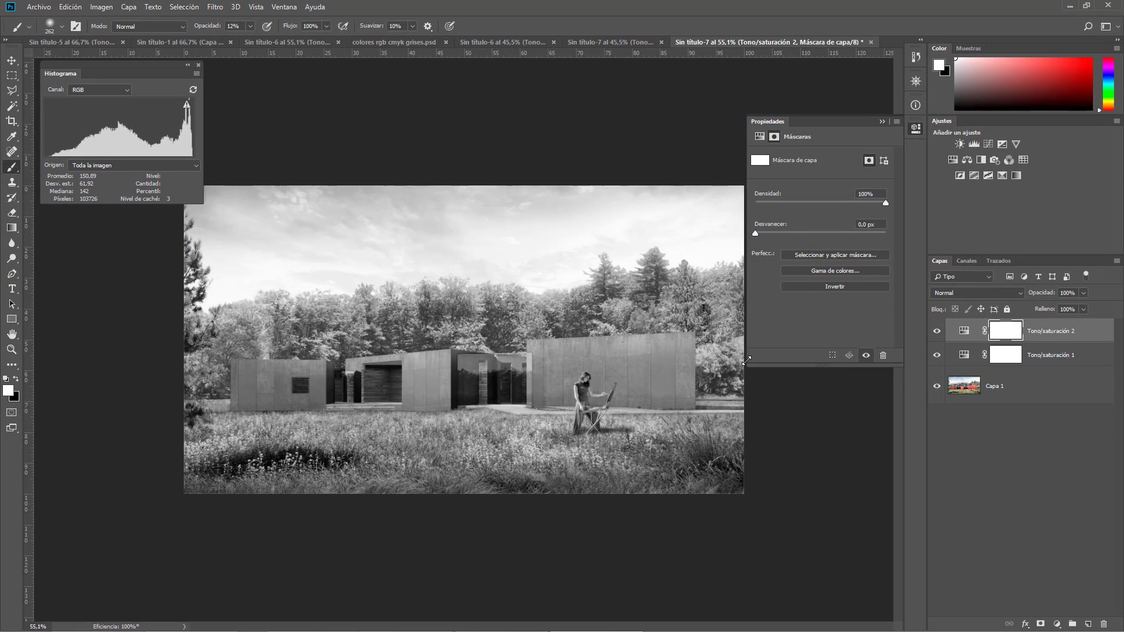
{"action": "key", "text": "ctrl+plus"}
{"action": "scroll", "coordinate": [611, 361], "scroll_direction": "up", "scroll_amount": 2}
{"action": "scroll", "coordinate": [621, 410], "scroll_direction": "down", "scroll_amount": 1}
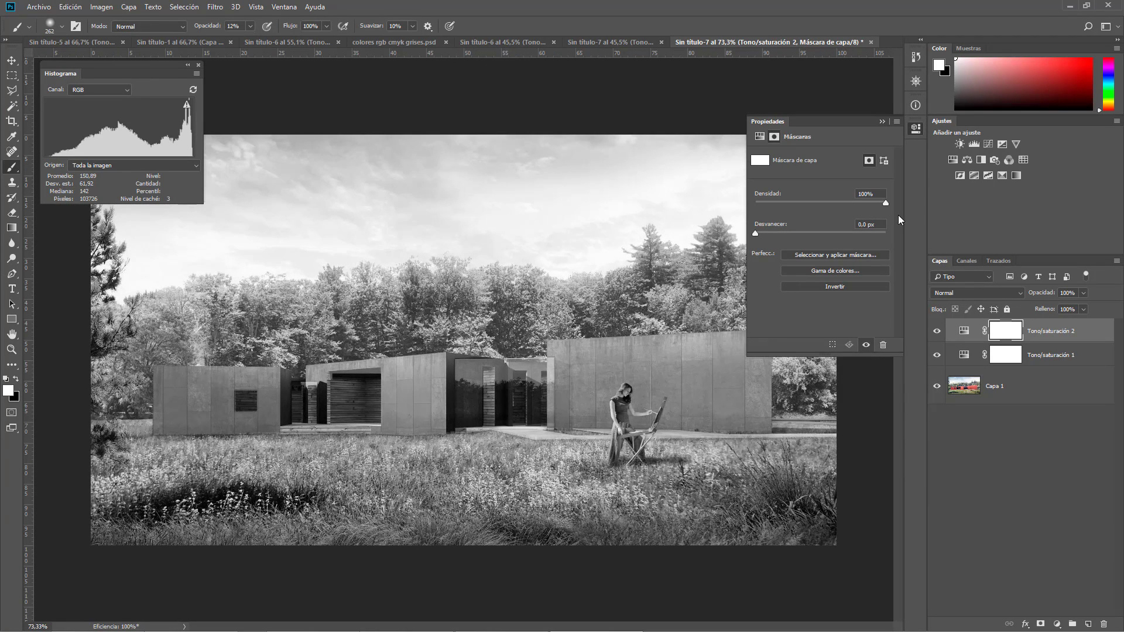
{"action": "left_click", "coordinate": [880, 123]}
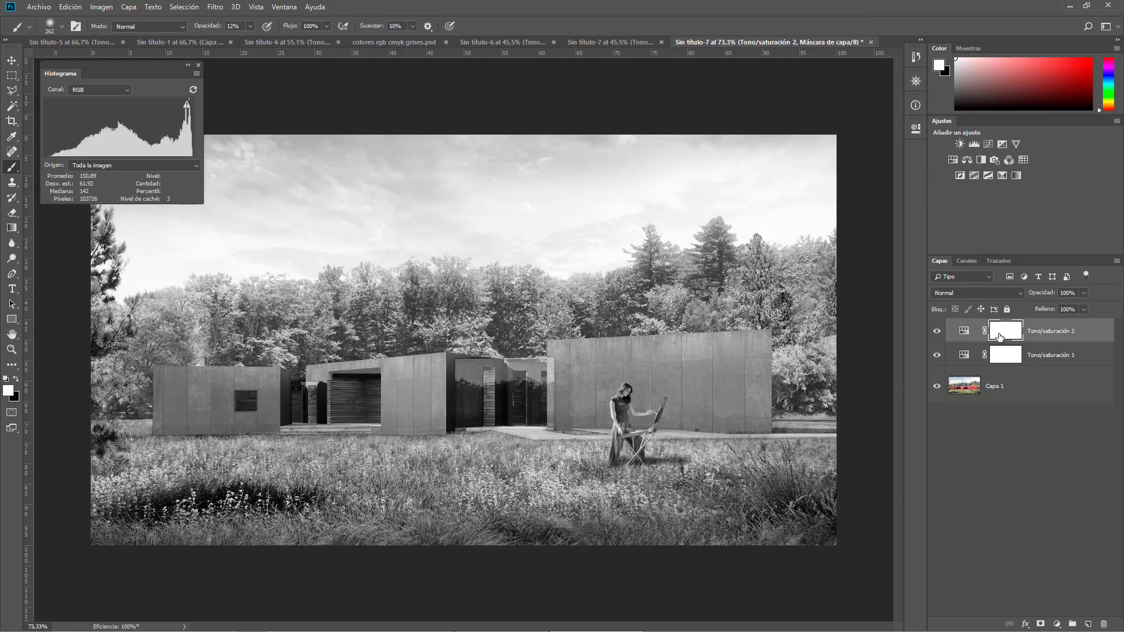
Step: Paint black on the Tono/saturación 2 mask over the building facades with a 172 px brush at 12% opacity
{"action": "left_click", "coordinate": [17, 379]}
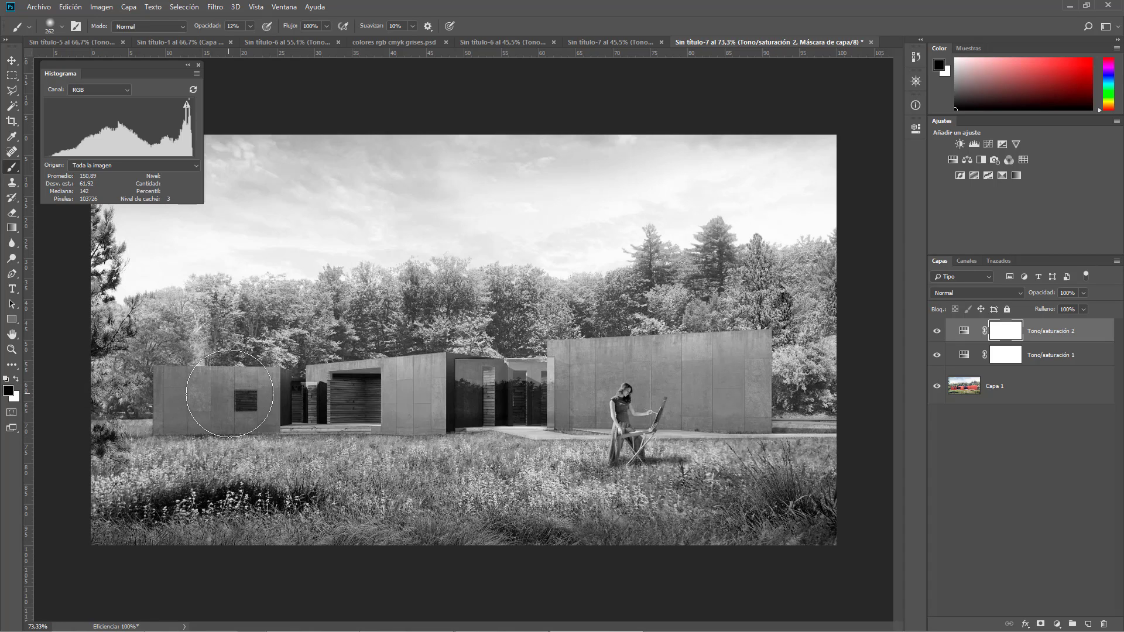
{"action": "left_click_drag", "start_coordinate": [255, 391], "coordinate": [229, 392]}
{"action": "double_click", "coordinate": [963, 331]}
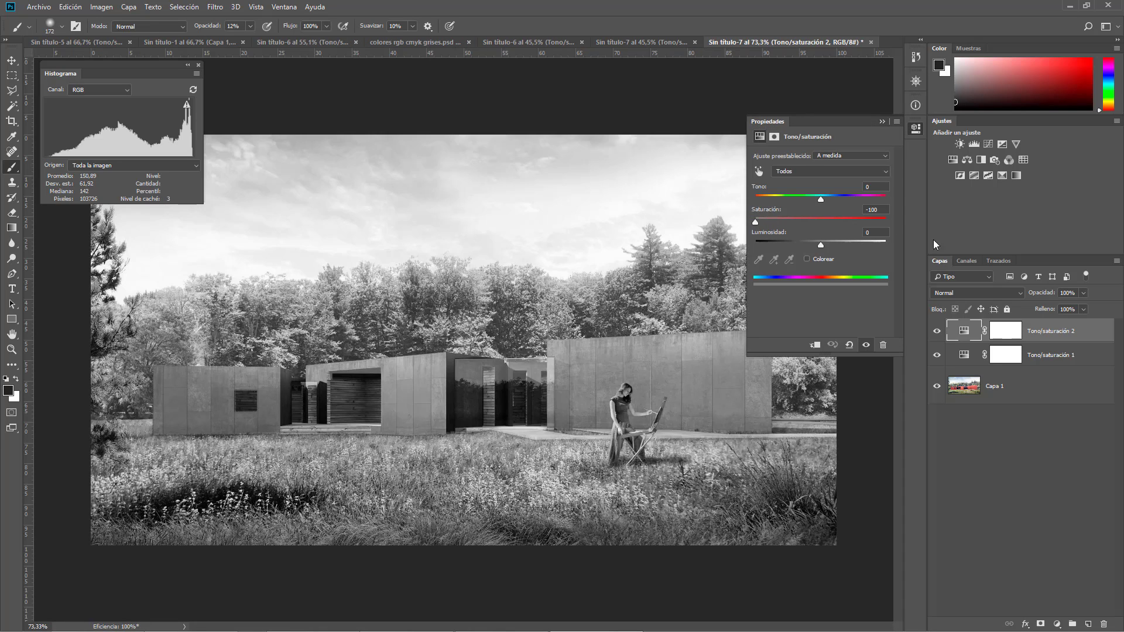
{"action": "left_click", "coordinate": [879, 123]}
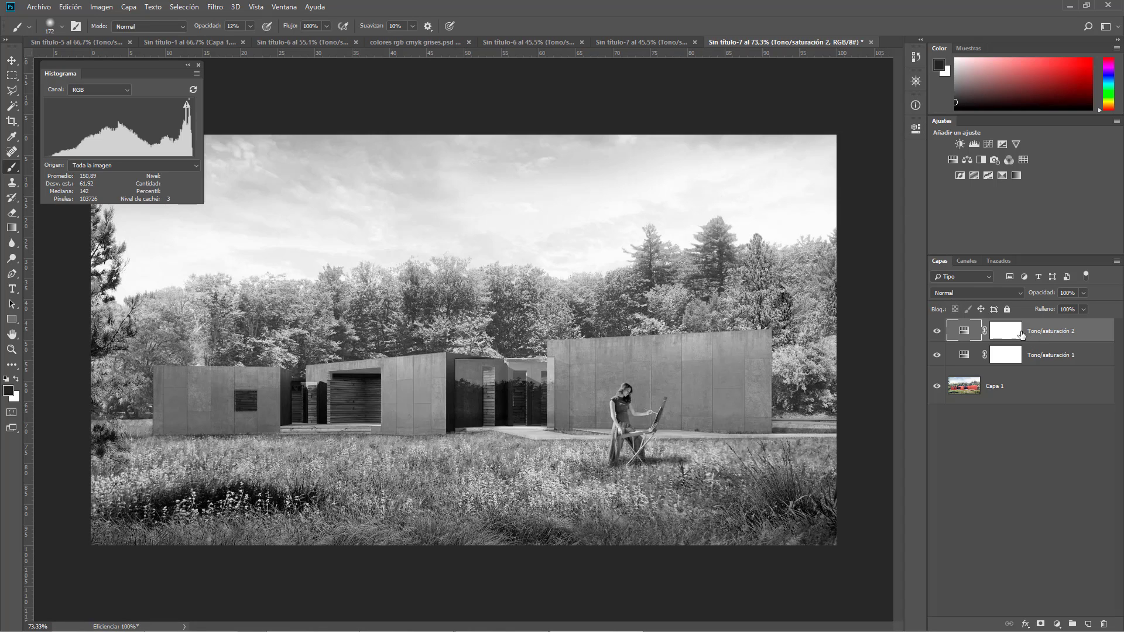
{"action": "left_click", "coordinate": [1021, 333]}
{"action": "mouse_move", "coordinate": [748, 359]}
{"action": "left_mouse_down"}
{"action": "mouse_move", "coordinate": [756, 406]}
{"action": "mouse_move", "coordinate": [728, 381]}
{"action": "left_mouse_up"}
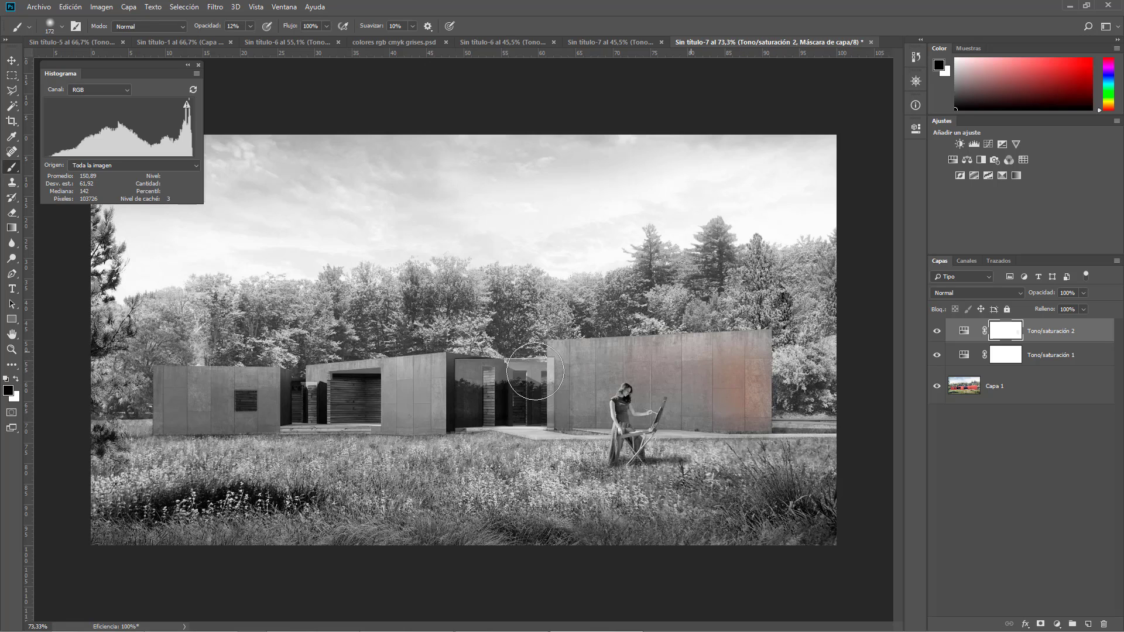
{"action": "mouse_move", "coordinate": [534, 371]}
{"action": "left_mouse_down"}
{"action": "mouse_move", "coordinate": [454, 393]}
{"action": "mouse_move", "coordinate": [176, 403]}
{"action": "mouse_move", "coordinate": [381, 387]}
{"action": "mouse_move", "coordinate": [264, 395]}
{"action": "mouse_move", "coordinate": [395, 399]}
{"action": "mouse_move", "coordinate": [385, 411]}
{"action": "mouse_move", "coordinate": [433, 416]}
{"action": "mouse_move", "coordinate": [477, 377]}
{"action": "mouse_move", "coordinate": [515, 371]}
{"action": "mouse_move", "coordinate": [576, 383]}
{"action": "mouse_move", "coordinate": [578, 405]}
{"action": "mouse_move", "coordinate": [201, 405]}
{"action": "left_mouse_up"}
Step: Raise the brush opacity to 36% and paint black on the mask over the left and central building volumes
{"action": "scroll", "coordinate": [200, 405], "scroll_direction": "up", "scroll_amount": 2}
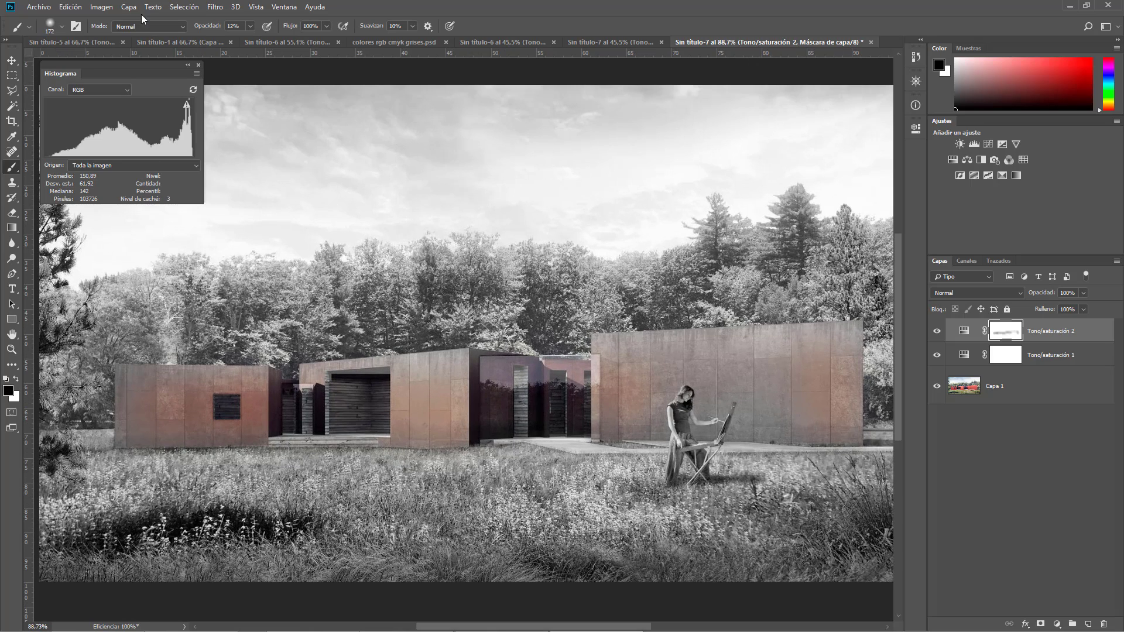
{"action": "left_click_drag", "start_coordinate": [200, 29], "coordinate": [231, 28]}
{"action": "scroll", "coordinate": [135, 414], "scroll_direction": "up", "scroll_amount": 3}
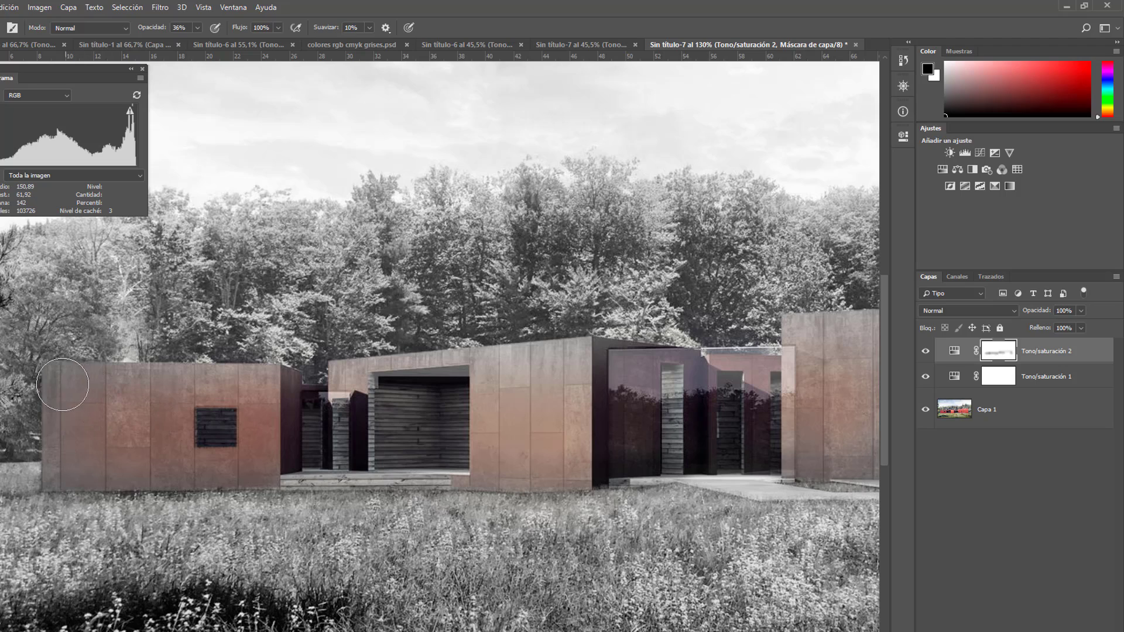
{"action": "mouse_move", "coordinate": [64, 456]}
{"action": "left_mouse_down"}
{"action": "mouse_move", "coordinate": [129, 471]}
{"action": "mouse_move", "coordinate": [285, 470]}
{"action": "mouse_move", "coordinate": [175, 471]}
{"action": "mouse_move", "coordinate": [80, 395]}
{"action": "mouse_move", "coordinate": [297, 395]}
{"action": "mouse_move", "coordinate": [98, 381]}
{"action": "mouse_move", "coordinate": [165, 394]}
{"action": "mouse_move", "coordinate": [334, 395]}
{"action": "mouse_move", "coordinate": [332, 447]}
{"action": "mouse_move", "coordinate": [560, 471]}
{"action": "mouse_move", "coordinate": [594, 356]}
{"action": "mouse_move", "coordinate": [372, 374]}
{"action": "mouse_move", "coordinate": [486, 367]}
{"action": "mouse_move", "coordinate": [445, 396]}
{"action": "left_mouse_up"}
Step: Paint black on the mask over the large right-hand wall, reducing the brush to 44 px beside the woman
{"action": "scroll", "coordinate": [467, 383], "scroll_direction": "right", "scroll_amount": 10}
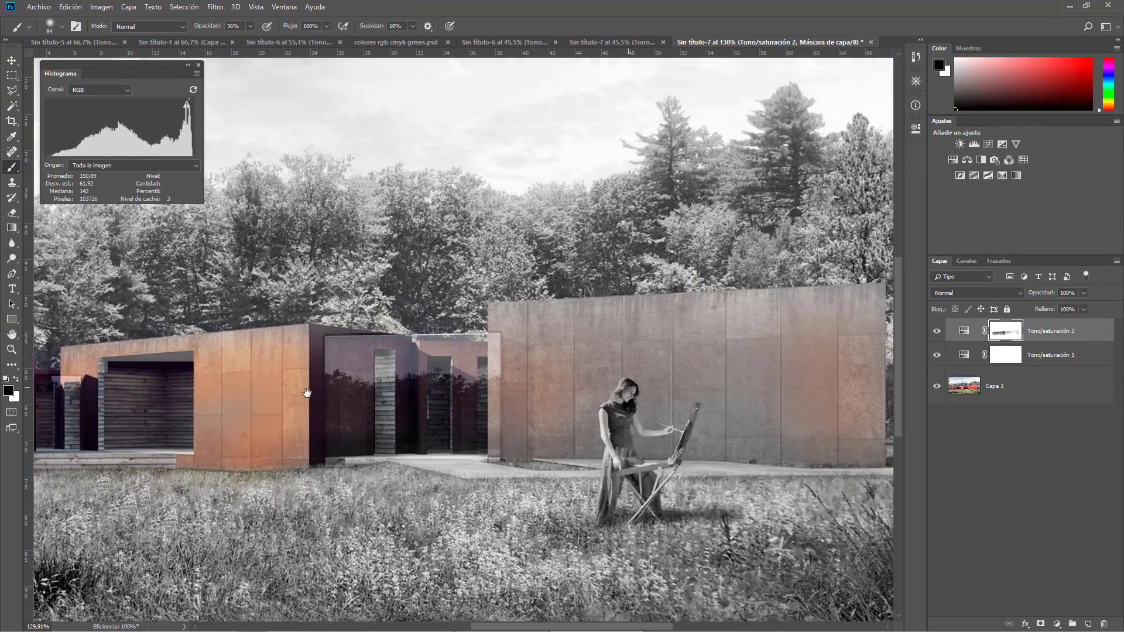
{"action": "mouse_move", "coordinate": [319, 390]}
{"action": "left_mouse_down"}
{"action": "mouse_move", "coordinate": [281, 392]}
{"action": "mouse_move", "coordinate": [322, 422]}
{"action": "mouse_move", "coordinate": [459, 423]}
{"action": "mouse_move", "coordinate": [421, 315]}
{"action": "mouse_move", "coordinate": [644, 333]}
{"action": "left_mouse_up"}
{"action": "key", "text": "bracketleft"}
{"action": "key", "text": "bracketleft"}
{"action": "key", "text": "bracketleft"}
{"action": "key", "text": "bracketleft"}
{"action": "left_click_drag", "start_coordinate": [570, 390], "coordinate": [571, 398]}
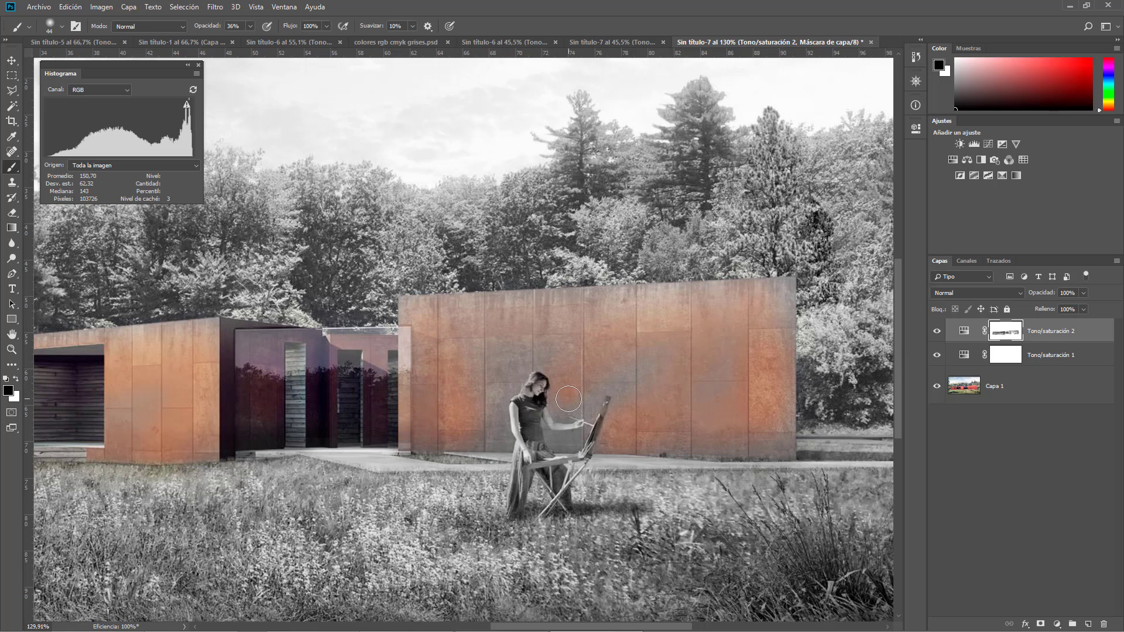
Step: Paint black on the mask around the woman, the easel and the right-hand wall's edges, using a brush of about 23 px
{"action": "scroll", "coordinate": [559, 395], "scroll_direction": "up", "scroll_amount": 2}
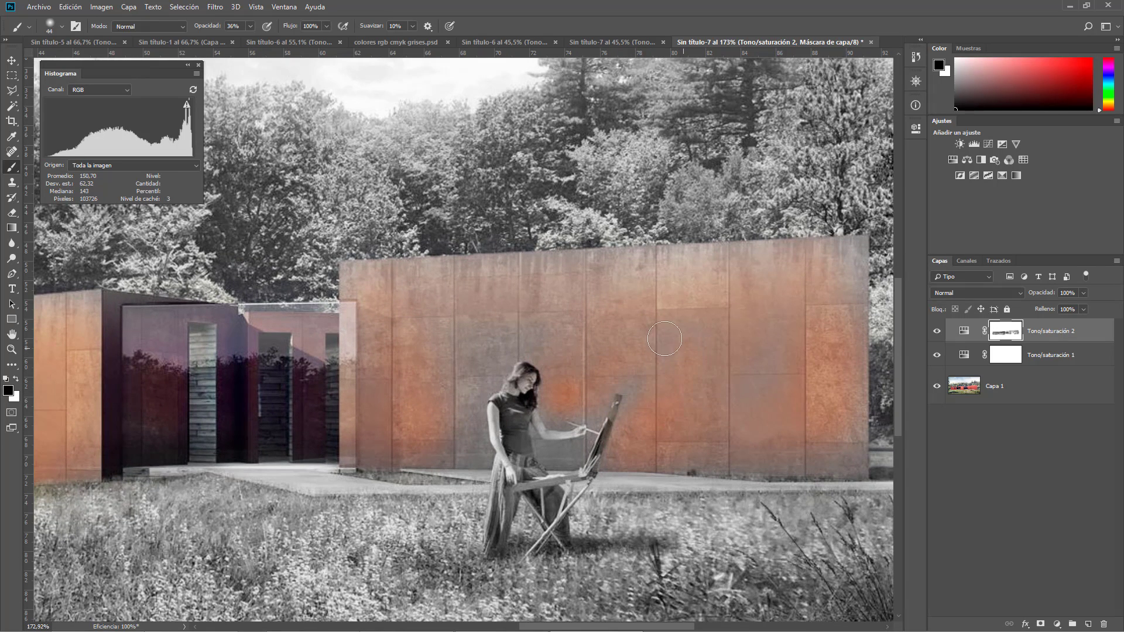
{"action": "mouse_move", "coordinate": [453, 367]}
{"action": "left_mouse_down"}
{"action": "mouse_move", "coordinate": [460, 338]}
{"action": "mouse_move", "coordinate": [447, 324]}
{"action": "mouse_move", "coordinate": [473, 383]}
{"action": "mouse_move", "coordinate": [487, 352]}
{"action": "mouse_move", "coordinate": [474, 455]}
{"action": "mouse_move", "coordinate": [425, 452]}
{"action": "mouse_move", "coordinate": [490, 452]}
{"action": "mouse_move", "coordinate": [473, 452]}
{"action": "mouse_move", "coordinate": [453, 436]}
{"action": "left_mouse_up"}
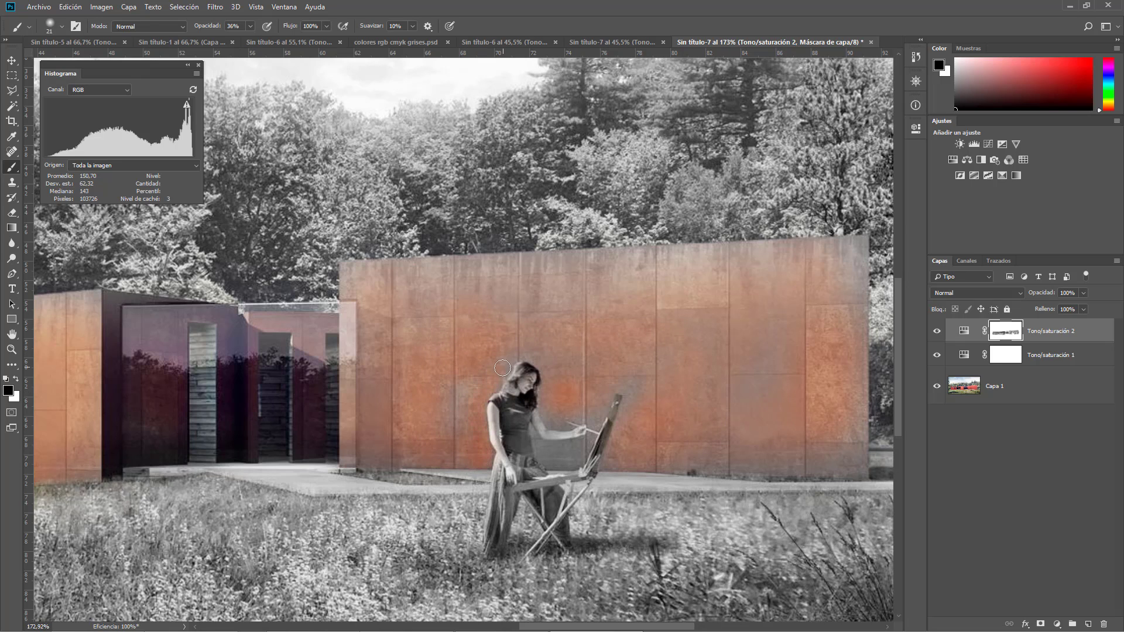
{"action": "left_click_drag", "start_coordinate": [465, 335], "coordinate": [466, 335]}
{"action": "mouse_move", "coordinate": [542, 452]}
{"action": "left_mouse_down"}
{"action": "mouse_move", "coordinate": [572, 455]}
{"action": "mouse_move", "coordinate": [559, 455]}
{"action": "left_mouse_up"}
{"action": "left_click_drag", "start_coordinate": [639, 410], "coordinate": [636, 455]}
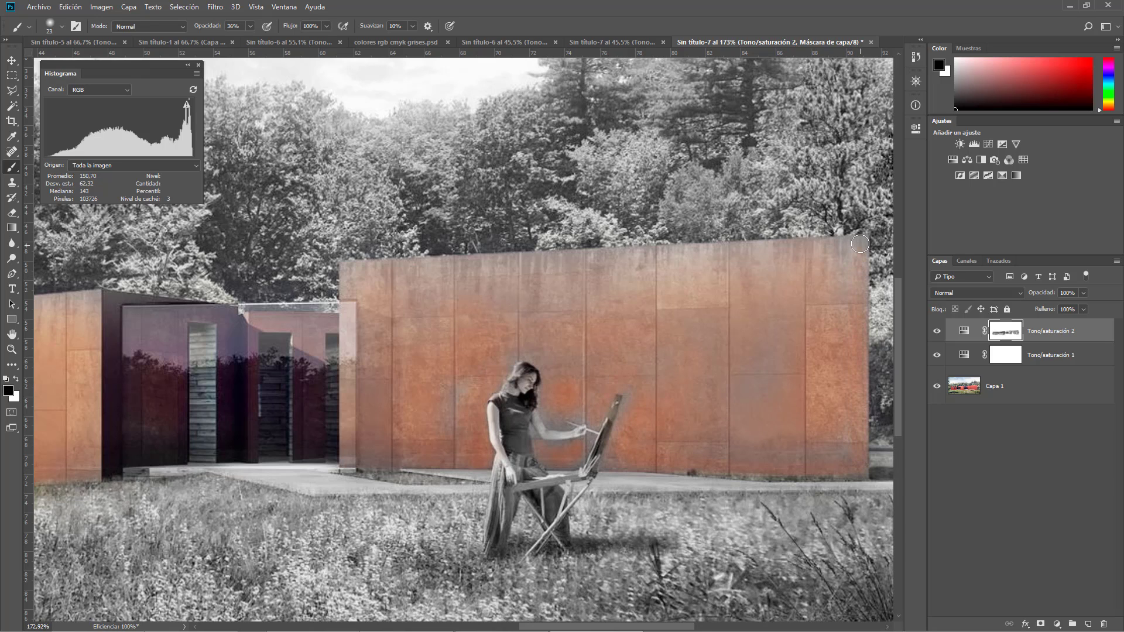
{"action": "mouse_move", "coordinate": [859, 245]}
{"action": "left_mouse_down"}
{"action": "mouse_move", "coordinate": [562, 279]}
{"action": "mouse_move", "coordinate": [293, 277]}
{"action": "mouse_move", "coordinate": [369, 268]}
{"action": "mouse_move", "coordinate": [351, 266]}
{"action": "mouse_move", "coordinate": [350, 469]}
{"action": "left_mouse_up"}
Step: Refine the mask along the central volume's upper edge and over the left volume, and display the mask on its own
{"action": "scroll", "coordinate": [109, 336], "scroll_direction": "down", "scroll_amount": 2}
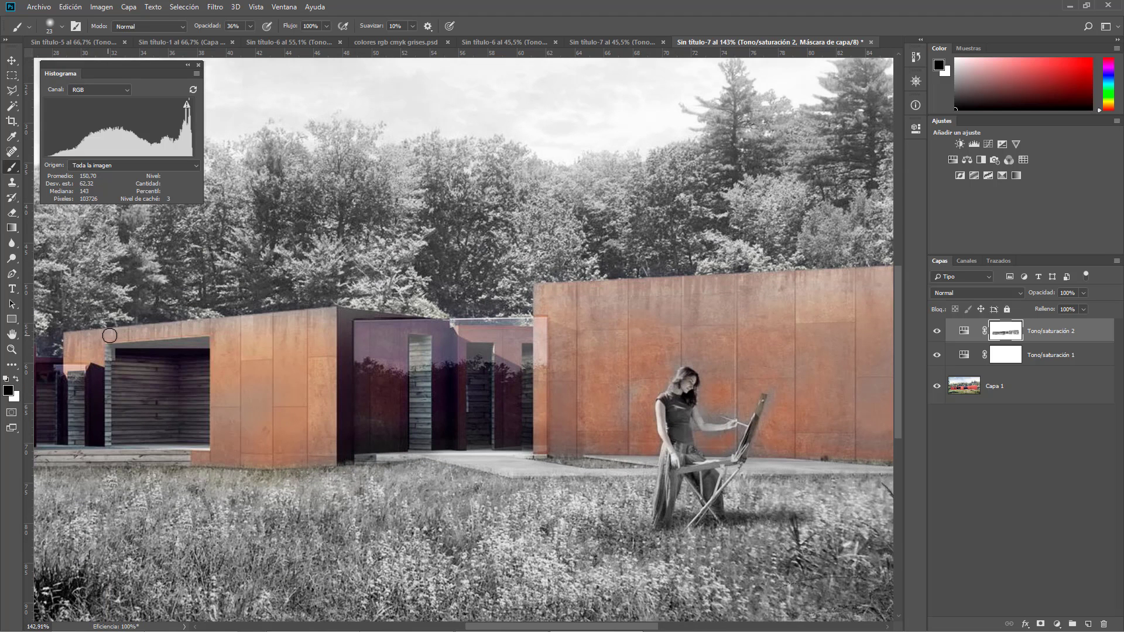
{"action": "left_click_drag", "start_coordinate": [79, 341], "coordinate": [346, 315]}
{"action": "scroll", "coordinate": [371, 363], "scroll_direction": "down", "scroll_amount": 2}
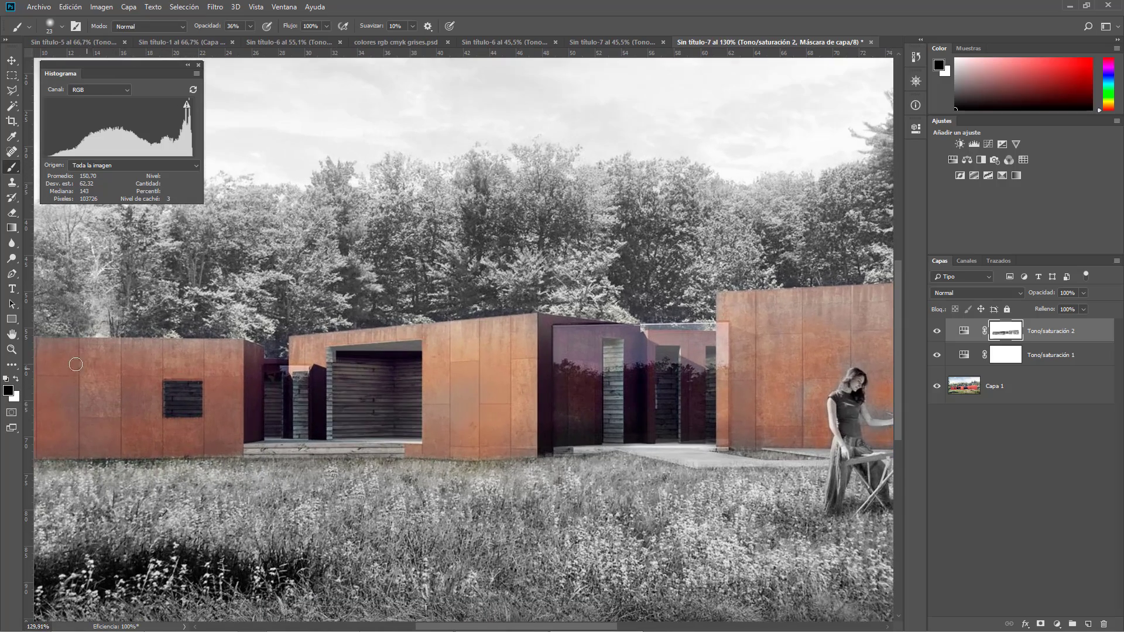
{"action": "scroll", "coordinate": [254, 381], "scroll_direction": "down", "scroll_amount": 2}
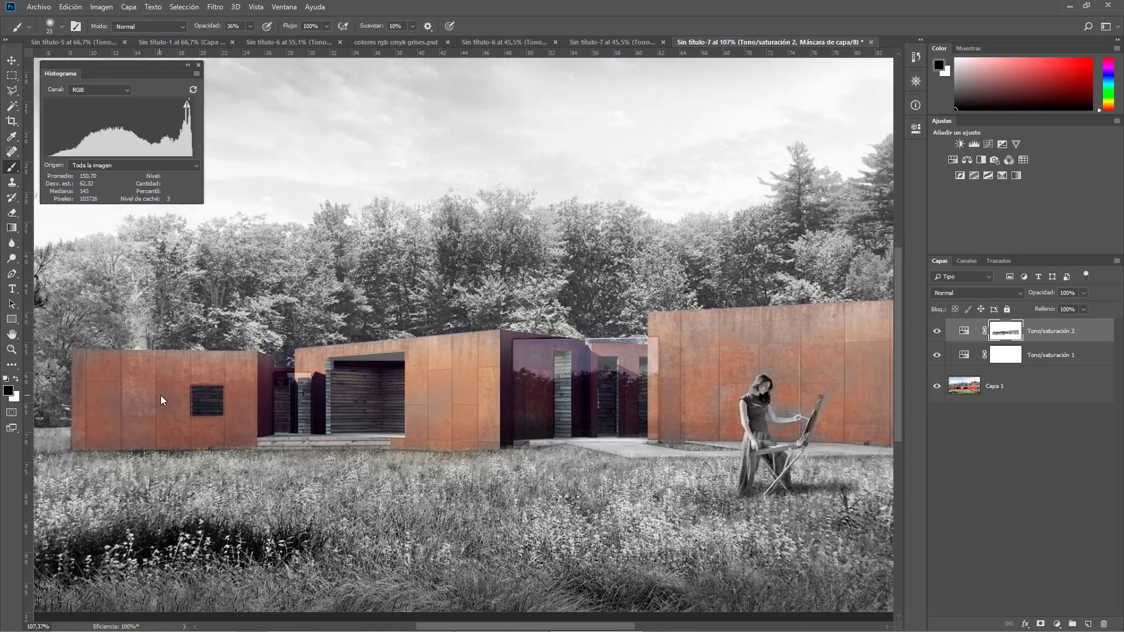
{"action": "left_click_drag", "start_coordinate": [157, 398], "coordinate": [104, 388]}
{"action": "left_click", "coordinate": [1005, 333], "text": "alt"}
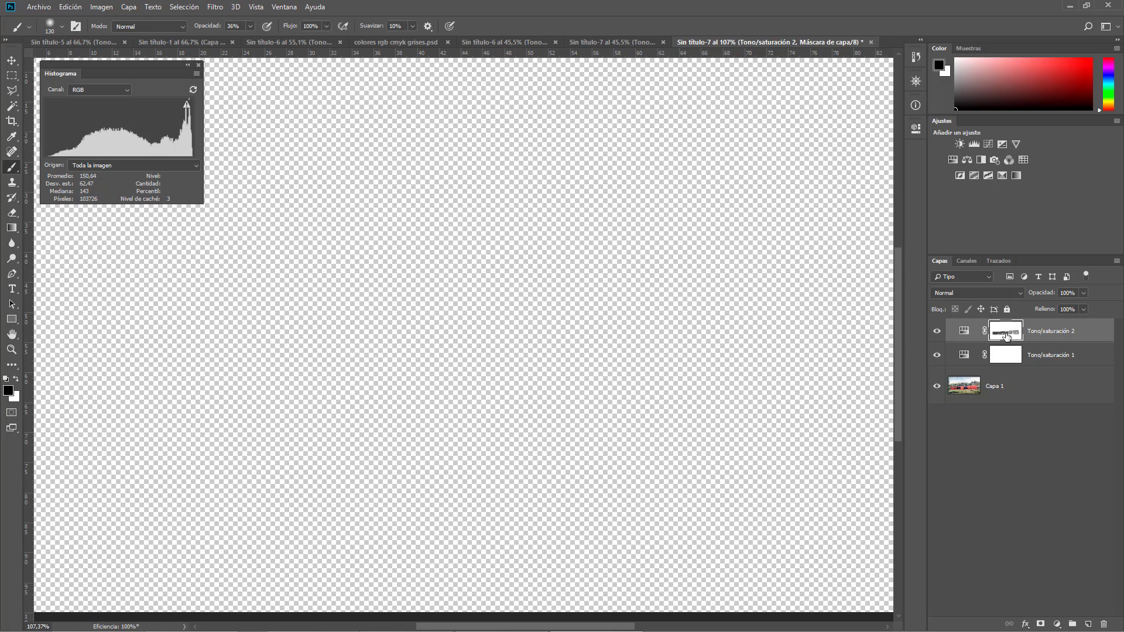
Step: Leave the mask-only view and paint black on the Tono/saturación 2 mask over the wide right-hand wall and the other building volumes
{"action": "scroll", "coordinate": [331, 398], "scroll_direction": "down", "scroll_amount": 2}
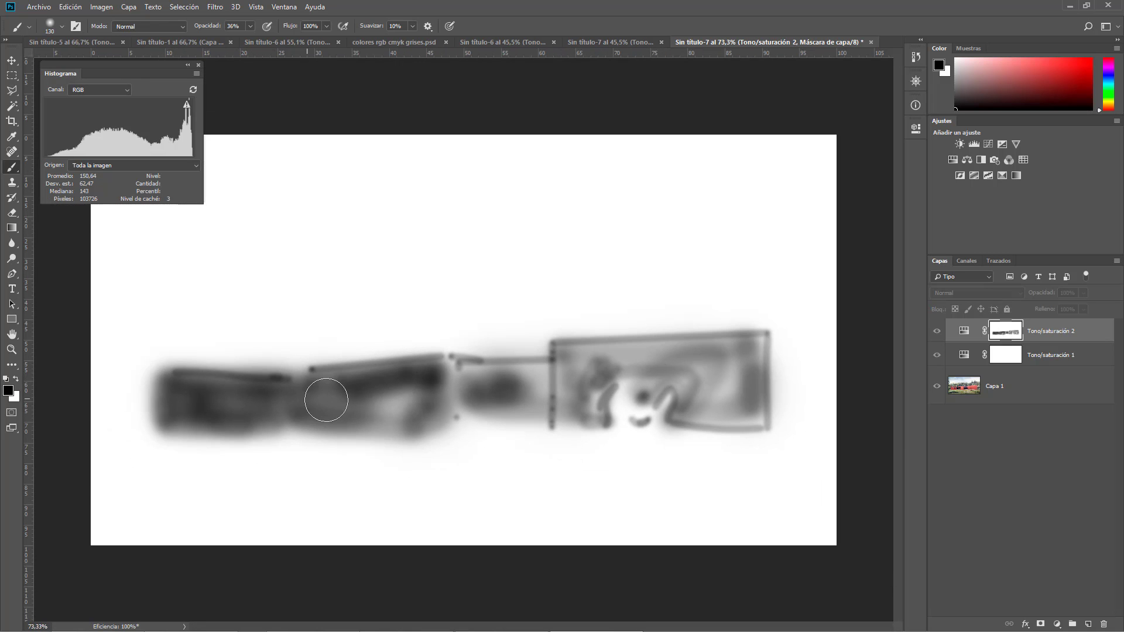
{"action": "left_click", "coordinate": [1005, 332], "text": "alt"}
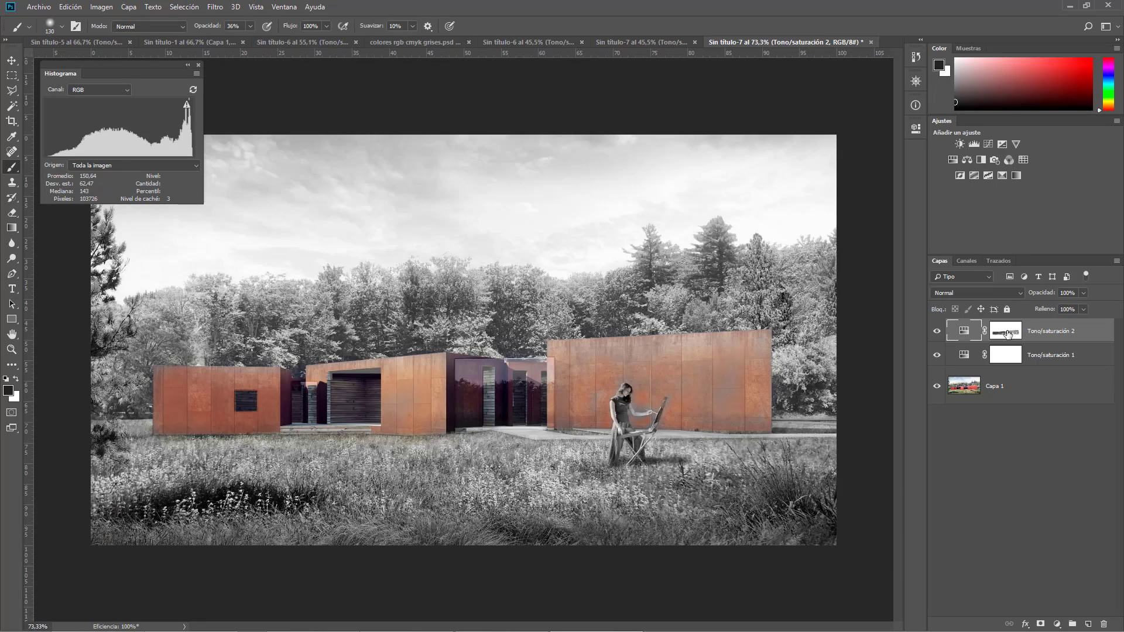
{"action": "scroll", "coordinate": [681, 381], "scroll_direction": "up", "scroll_amount": 2}
{"action": "mouse_move", "coordinate": [803, 427]}
{"action": "left_mouse_down"}
{"action": "mouse_move", "coordinate": [763, 380]}
{"action": "mouse_move", "coordinate": [696, 375]}
{"action": "mouse_move", "coordinate": [657, 356]}
{"action": "mouse_move", "coordinate": [553, 369]}
{"action": "mouse_move", "coordinate": [553, 411]}
{"action": "mouse_move", "coordinate": [437, 388]}
{"action": "mouse_move", "coordinate": [369, 410]}
{"action": "mouse_move", "coordinate": [329, 405]}
{"action": "left_mouse_up"}
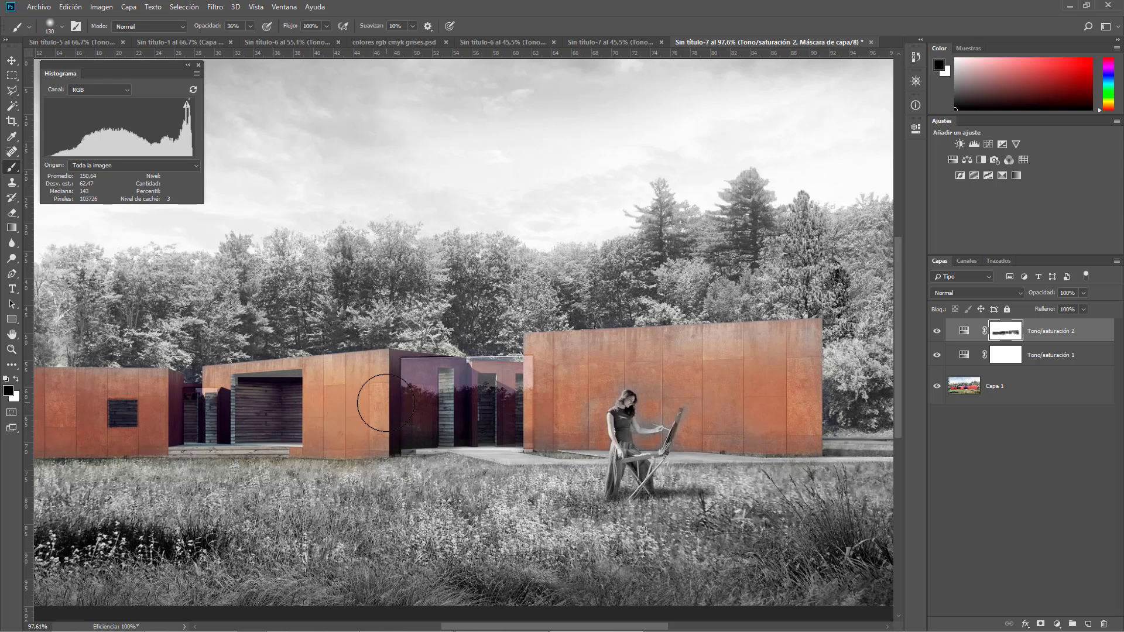
{"action": "scroll", "coordinate": [371, 398], "scroll_direction": "down", "scroll_amount": 2}
{"action": "mouse_move", "coordinate": [138, 415]}
{"action": "left_mouse_down"}
{"action": "mouse_move", "coordinate": [152, 397]}
{"action": "mouse_move", "coordinate": [209, 390]}
{"action": "mouse_move", "coordinate": [565, 387]}
{"action": "mouse_move", "coordinate": [387, 417]}
{"action": "mouse_move", "coordinate": [406, 422]}
{"action": "mouse_move", "coordinate": [387, 416]}
{"action": "mouse_move", "coordinate": [381, 395]}
{"action": "mouse_move", "coordinate": [155, 419]}
{"action": "left_mouse_up"}
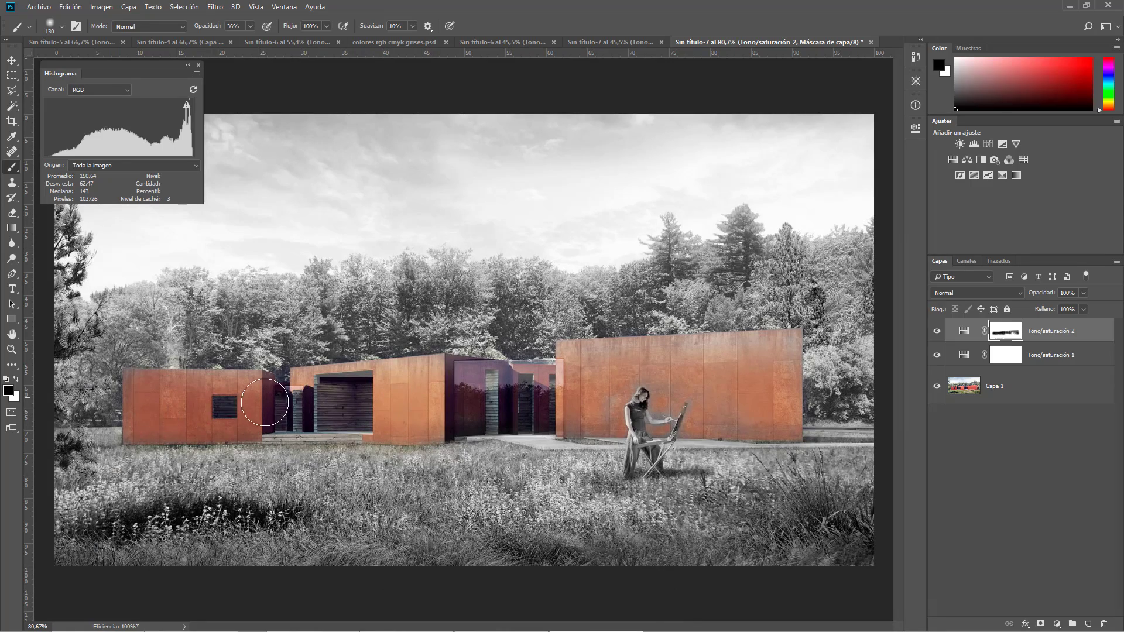
Step: Dab black on the mask over the grass below the central volume, and cover that spot with white in the mask-only view
{"action": "scroll", "coordinate": [294, 462], "scroll_direction": "up", "scroll_amount": 3}
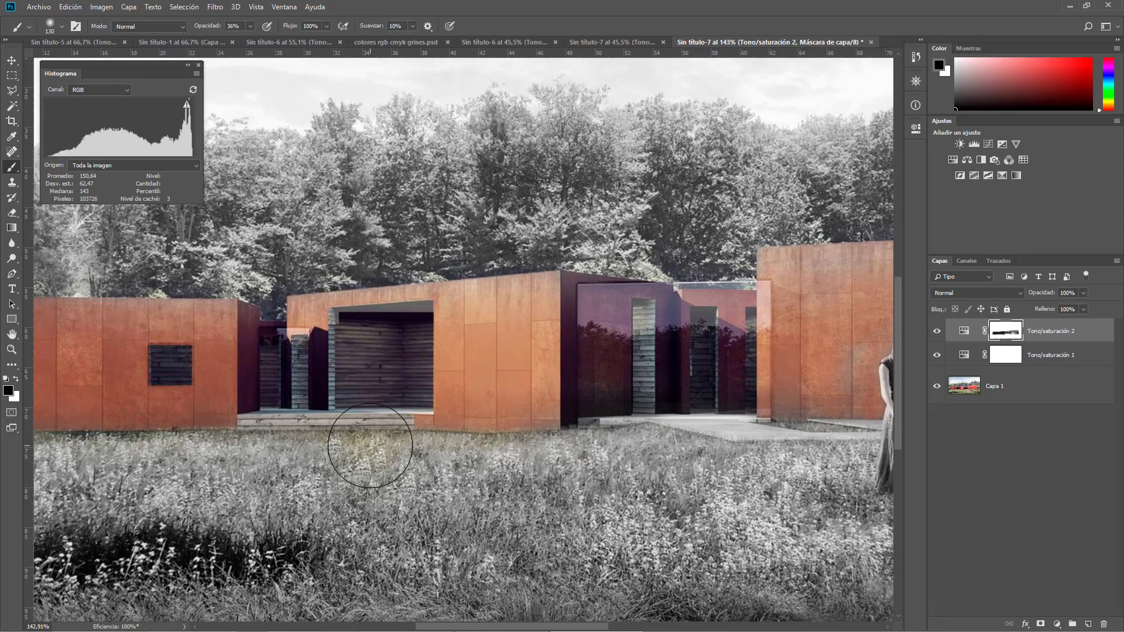
{"action": "mouse_move", "coordinate": [370, 446]}
{"action": "left_mouse_down"}
{"action": "mouse_move", "coordinate": [389, 465]}
{"action": "mouse_move", "coordinate": [376, 447]}
{"action": "left_mouse_up"}
{"action": "left_click", "coordinate": [1015, 335], "text": "alt"}
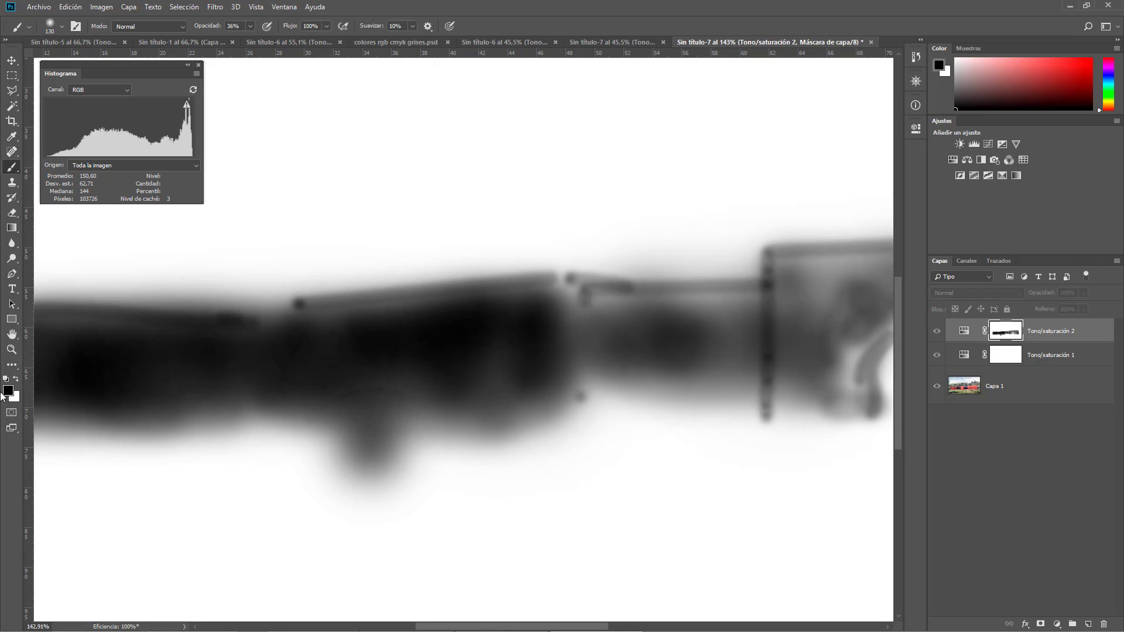
{"action": "left_click", "coordinate": [16, 380]}
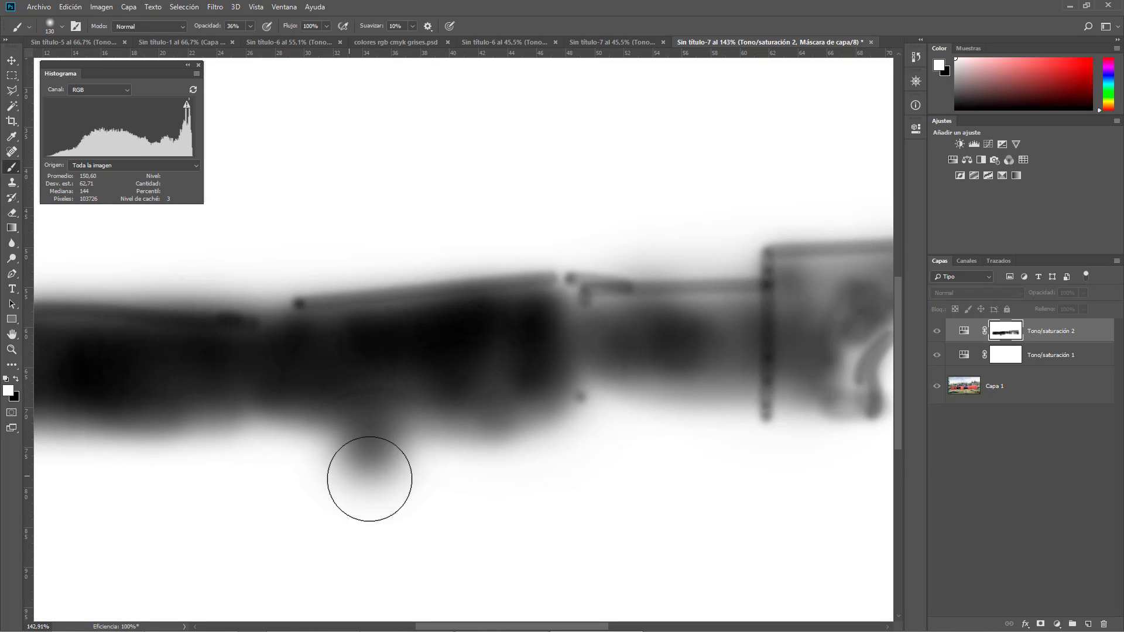
{"action": "left_click_drag", "start_coordinate": [366, 477], "coordinate": [373, 476]}
{"action": "left_click", "coordinate": [964, 331]}
{"action": "key", "text": "x"}
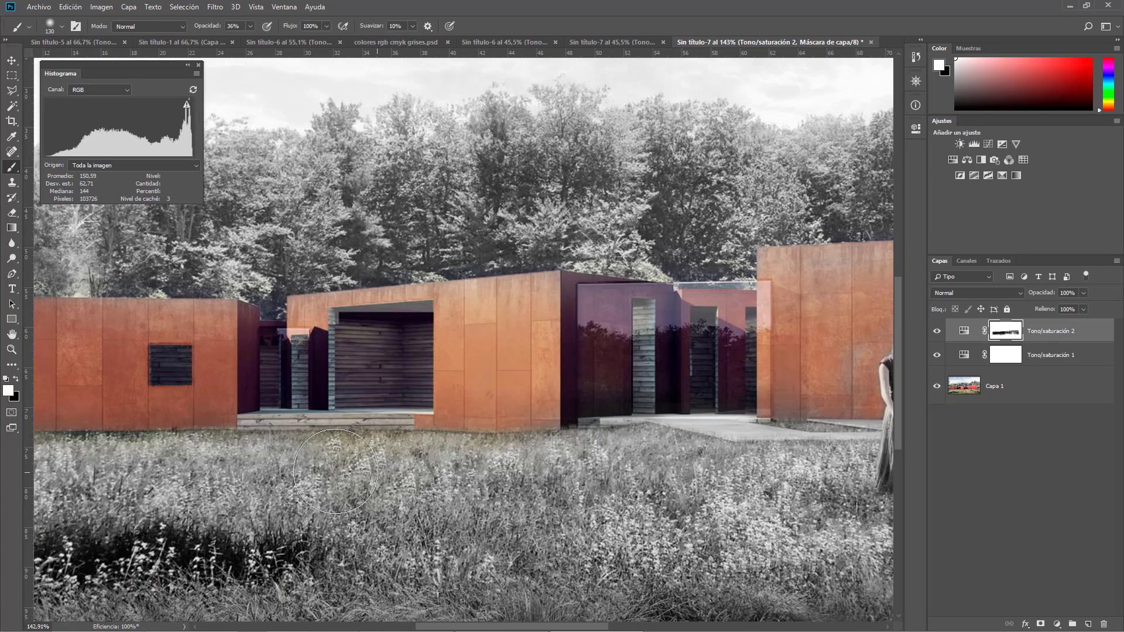
Step: Switch the foreground back to black and paint the mask over the left and central building volumes
{"action": "scroll", "coordinate": [572, 468], "scroll_direction": "down", "scroll_amount": 2}
{"action": "scroll", "coordinate": [573, 467], "scroll_direction": "down", "scroll_amount": 1}
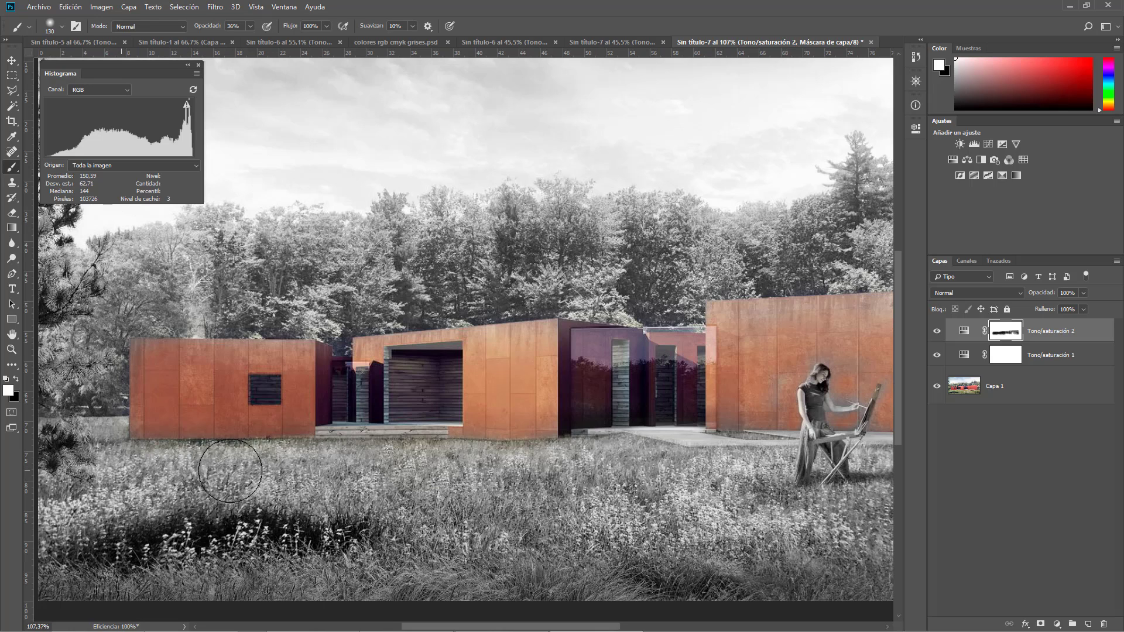
{"action": "key", "text": "x"}
{"action": "mouse_move", "coordinate": [262, 407]}
{"action": "left_mouse_down"}
{"action": "mouse_move", "coordinate": [562, 366]}
{"action": "mouse_move", "coordinate": [466, 363]}
{"action": "mouse_move", "coordinate": [388, 369]}
{"action": "mouse_move", "coordinate": [411, 387]}
{"action": "mouse_move", "coordinate": [501, 398]}
{"action": "mouse_move", "coordinate": [628, 386]}
{"action": "left_mouse_up"}
Step: Reduce the brush to 44 px and paint black on the mask over the right-hand wall around the woman and easel
{"action": "scroll", "coordinate": [628, 386], "scroll_direction": "up", "scroll_amount": 1}
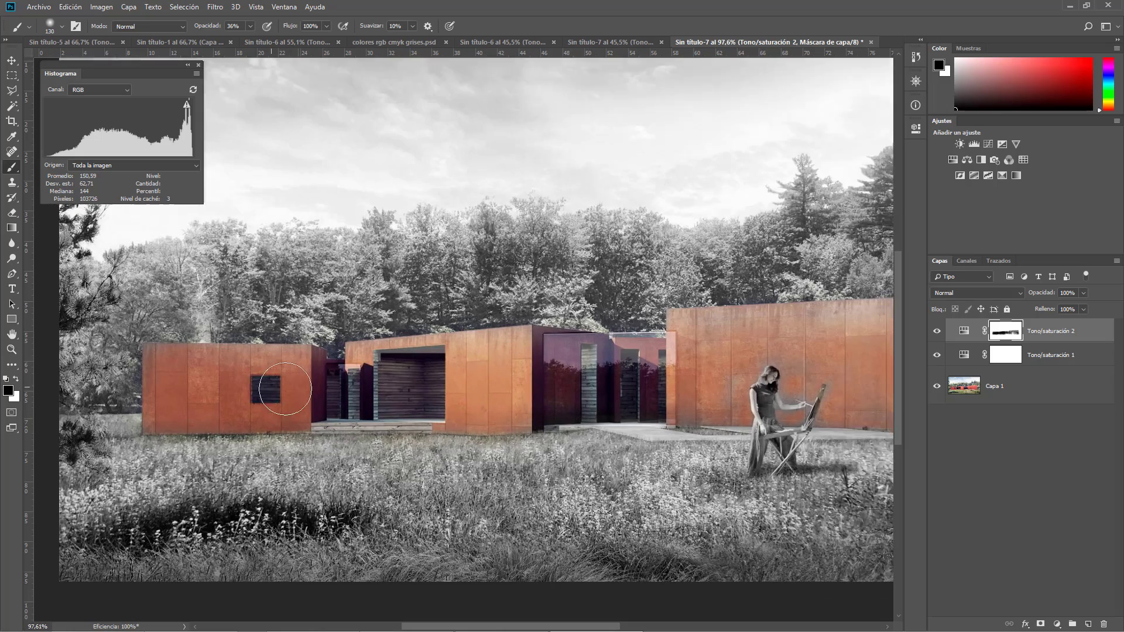
{"action": "scroll", "coordinate": [628, 386], "scroll_direction": "right", "scroll_amount": 4}
{"action": "mouse_move", "coordinate": [816, 353]}
{"action": "left_mouse_down"}
{"action": "mouse_move", "coordinate": [720, 339]}
{"action": "mouse_move", "coordinate": [537, 344]}
{"action": "mouse_move", "coordinate": [514, 393]}
{"action": "mouse_move", "coordinate": [527, 389]}
{"action": "left_mouse_up"}
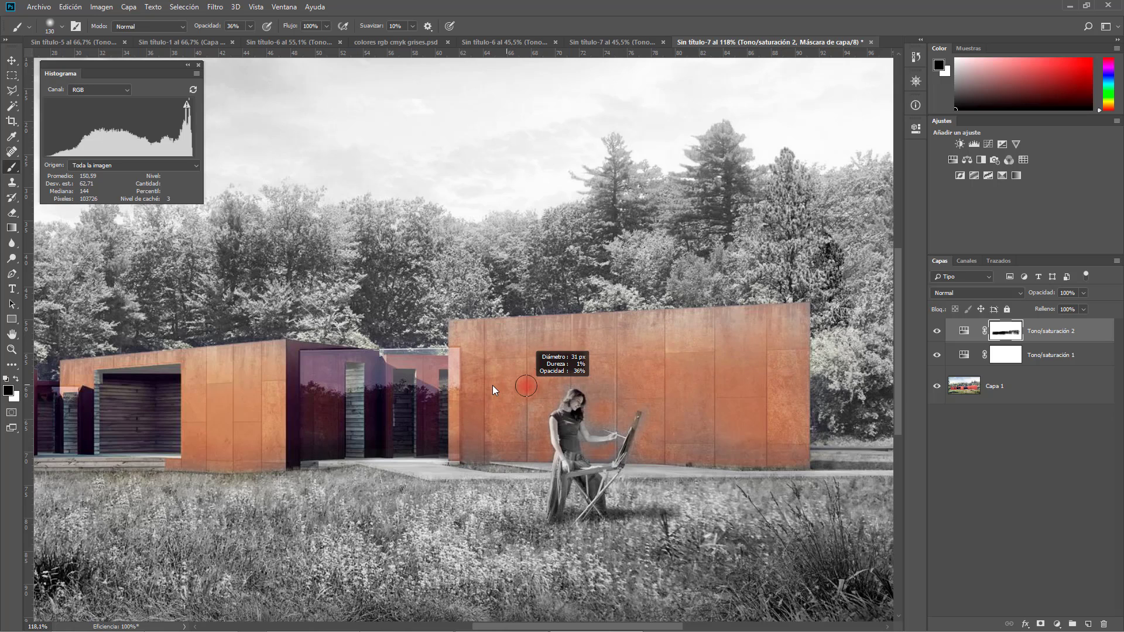
{"action": "scroll", "coordinate": [517, 418], "scroll_direction": "up", "scroll_amount": 2}
{"action": "right_click", "coordinate": [518, 418], "text": "alt"}
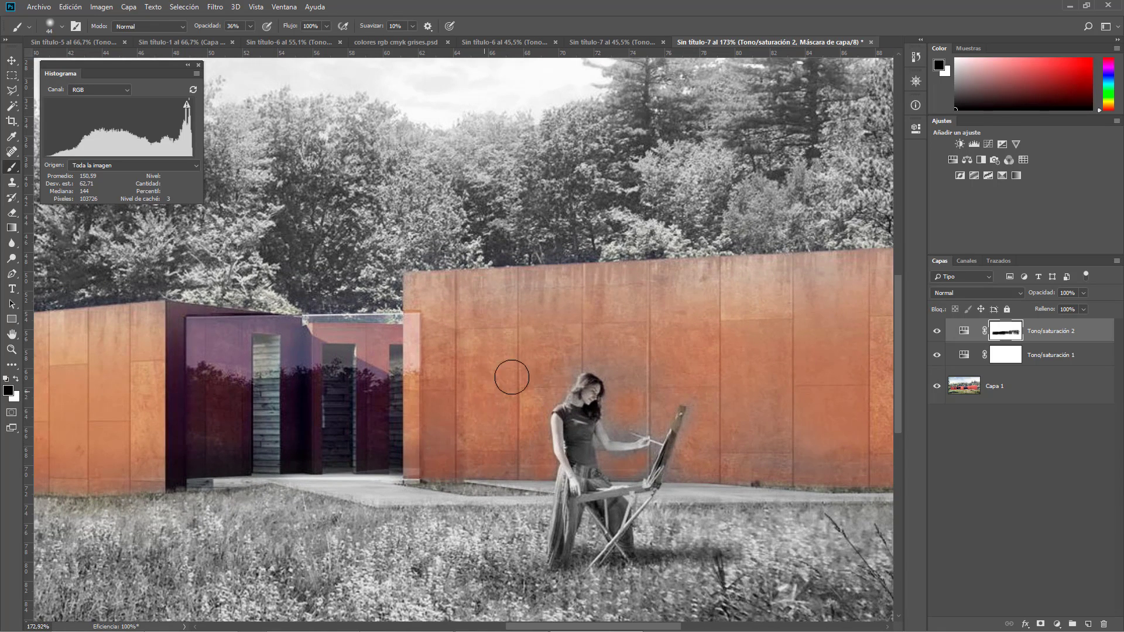
{"action": "mouse_move", "coordinate": [630, 405]}
{"action": "left_mouse_down"}
{"action": "mouse_move", "coordinate": [621, 428]}
{"action": "mouse_move", "coordinate": [705, 412]}
{"action": "mouse_move", "coordinate": [686, 464]}
{"action": "mouse_move", "coordinate": [637, 467]}
{"action": "left_mouse_up"}
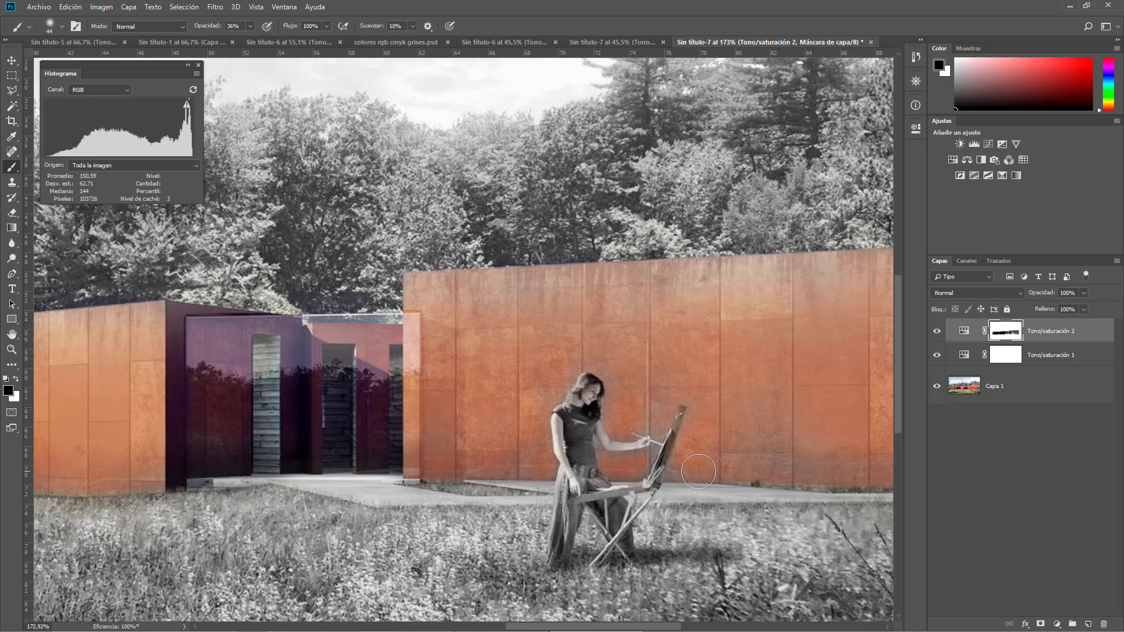
{"action": "scroll", "coordinate": [647, 430], "scroll_direction": "down", "scroll_amount": 3}
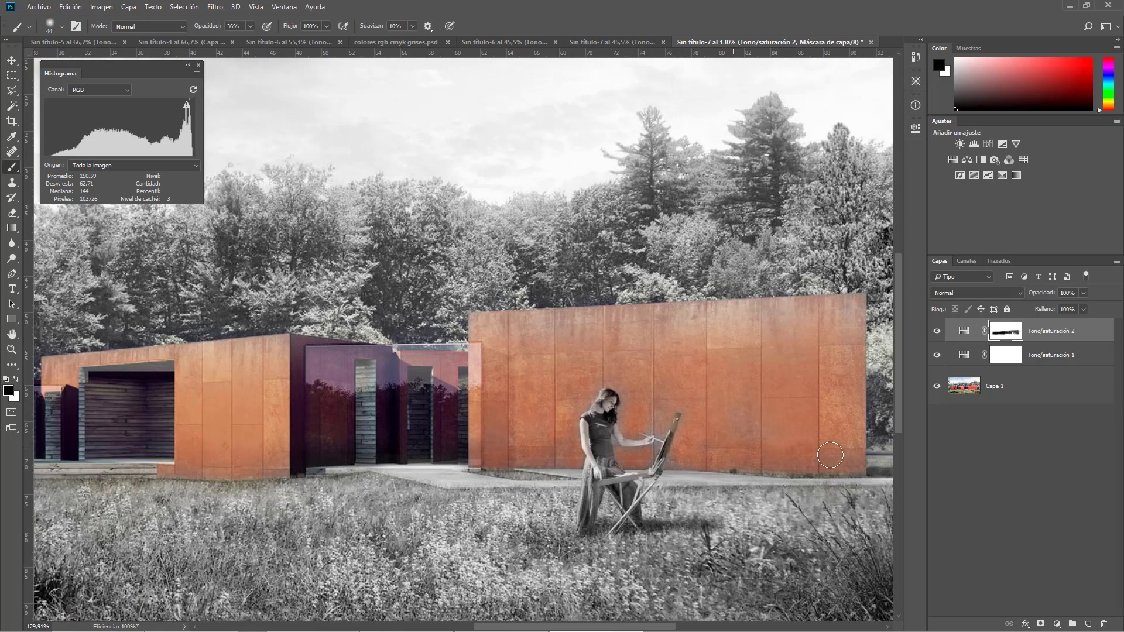
Step: Set the Tono/saturación 2 layer's opacity to 47% and compare the image with that layer hidden and shown
{"action": "scroll", "coordinate": [802, 442], "scroll_direction": "down", "scroll_amount": 3}
{"action": "scroll", "coordinate": [556, 412], "scroll_direction": "down", "scroll_amount": 1}
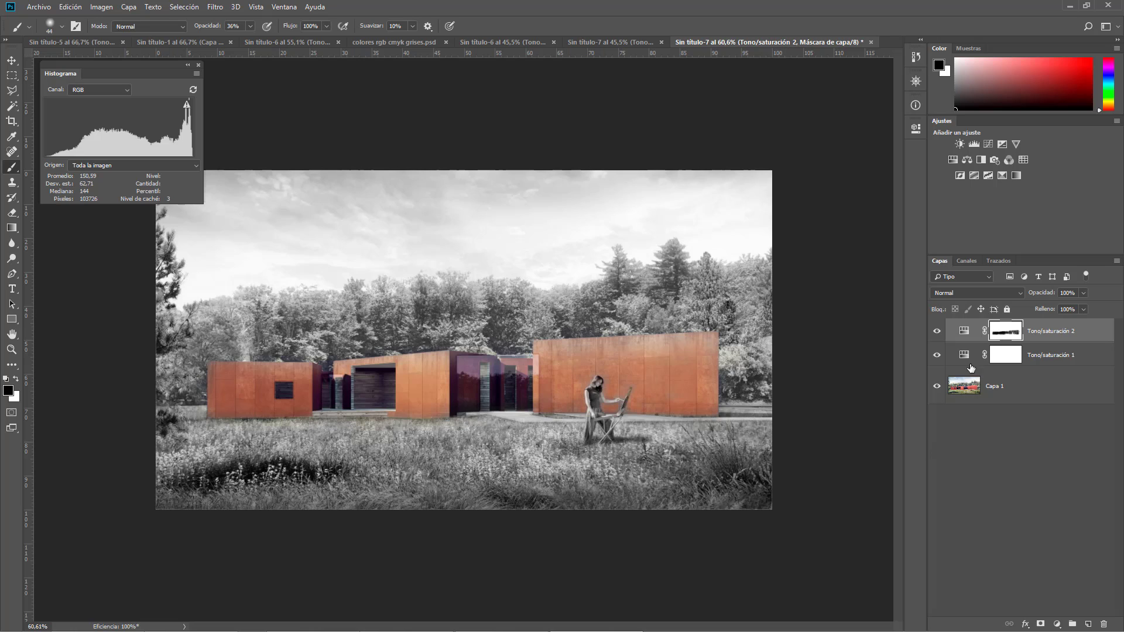
{"action": "left_click", "coordinate": [964, 332]}
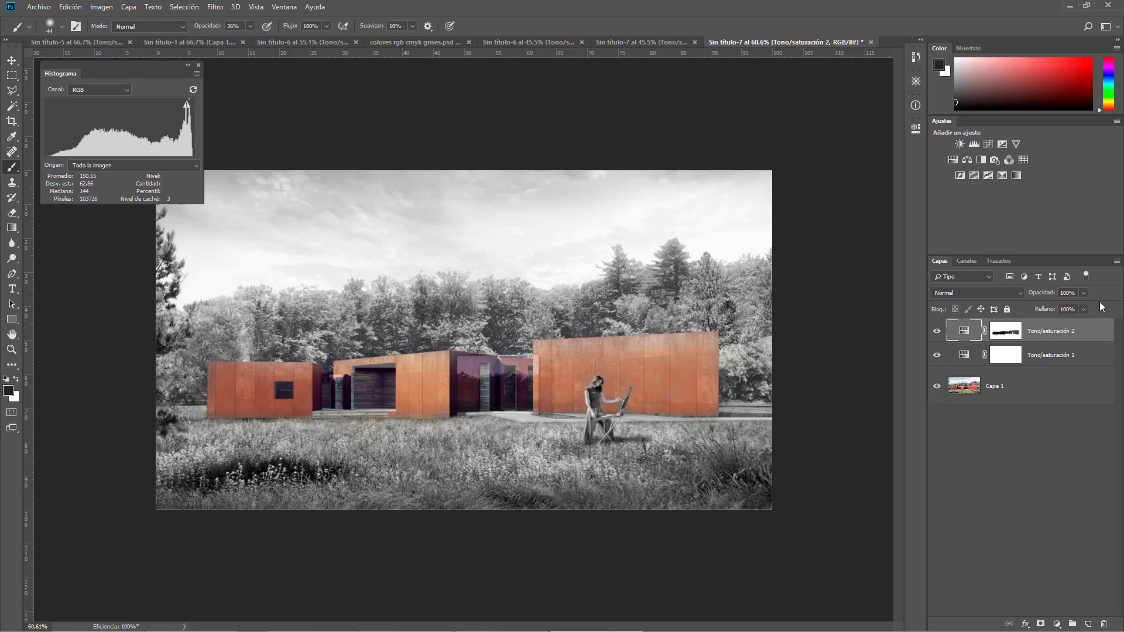
{"action": "mouse_move", "coordinate": [1047, 294]}
{"action": "left_mouse_down"}
{"action": "mouse_move", "coordinate": [1037, 297]}
{"action": "mouse_move", "coordinate": [1048, 293]}
{"action": "left_mouse_up"}
{"action": "left_click", "coordinate": [937, 331]}
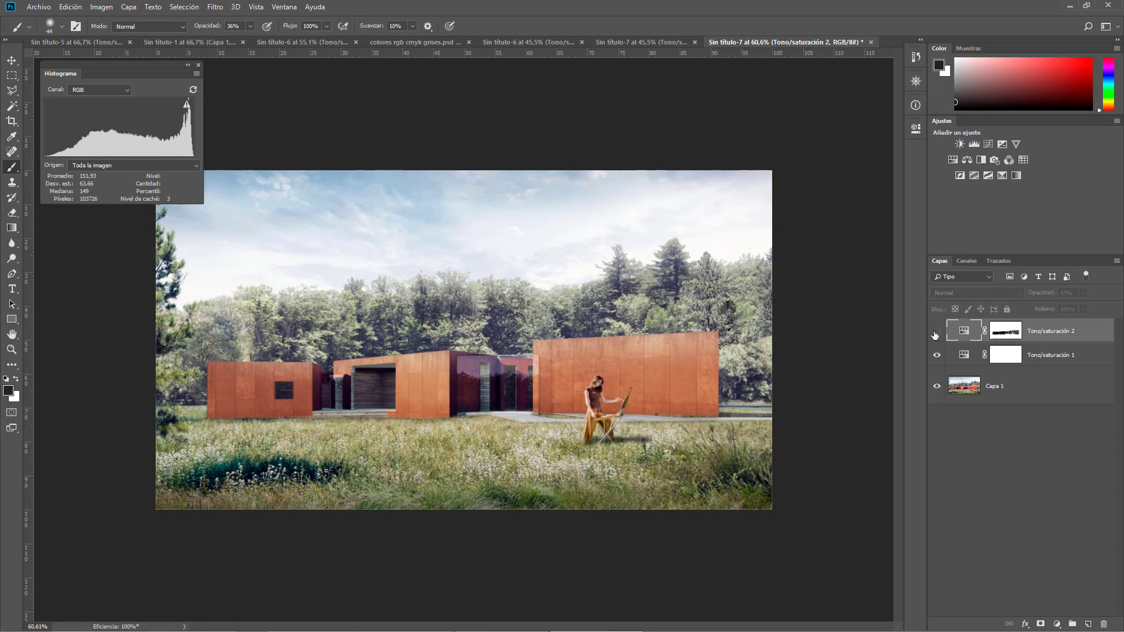
{"action": "left_click", "coordinate": [937, 331]}
{"action": "left_click", "coordinate": [936, 332]}
{"action": "left_click", "coordinate": [936, 331]}
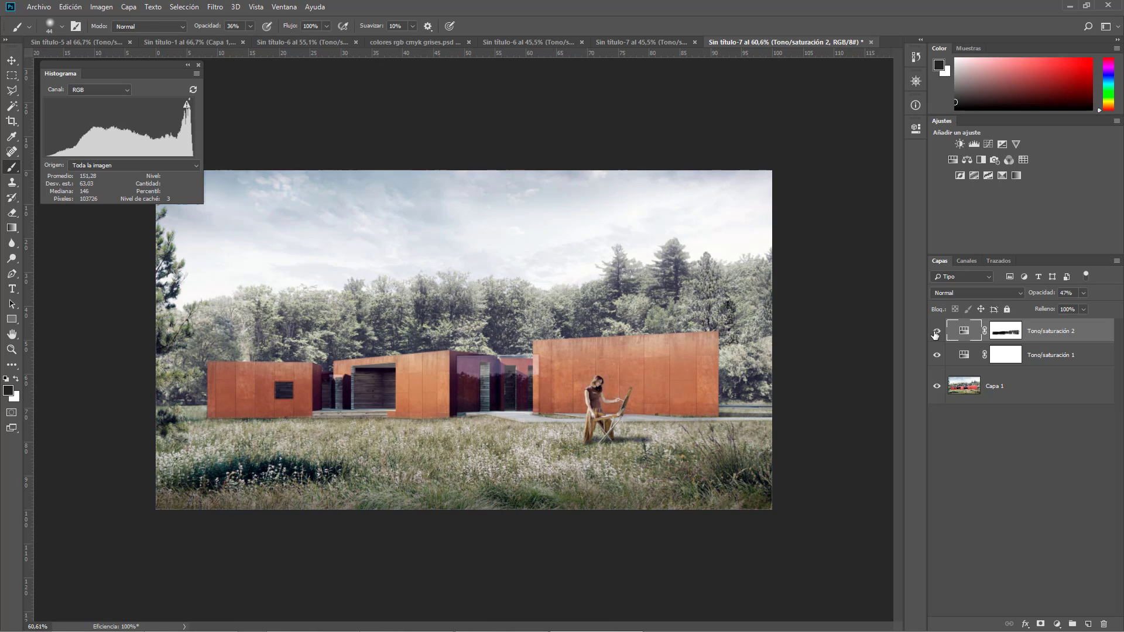
Step: Set the Tono/saturación 2 layer's opacity to 68% and compare the image with the layer hidden and shown
{"action": "left_click_drag", "start_coordinate": [1043, 295], "coordinate": [1049, 295]}
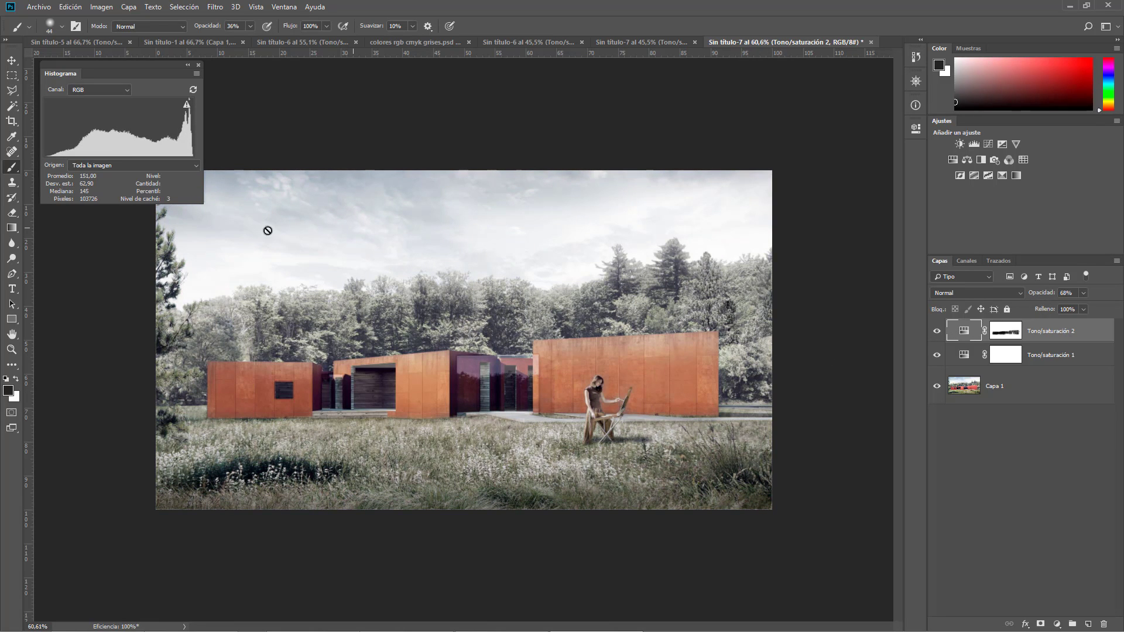
{"action": "scroll", "coordinate": [323, 474], "scroll_direction": "down", "scroll_amount": 1}
{"action": "left_click", "coordinate": [937, 332]}
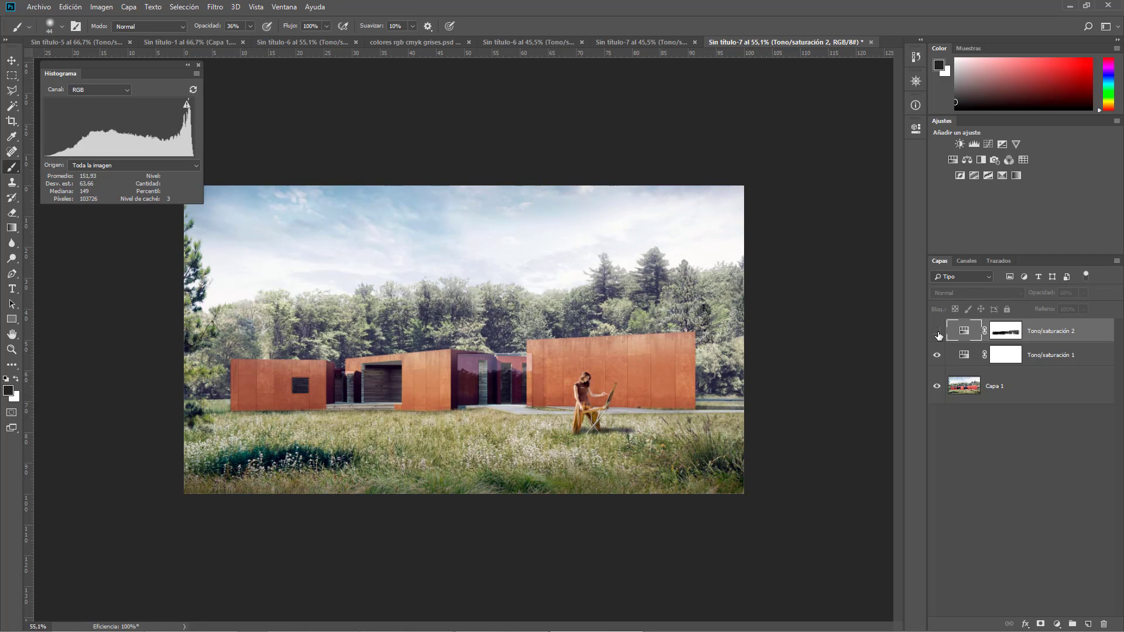
{"action": "left_click", "coordinate": [937, 332]}
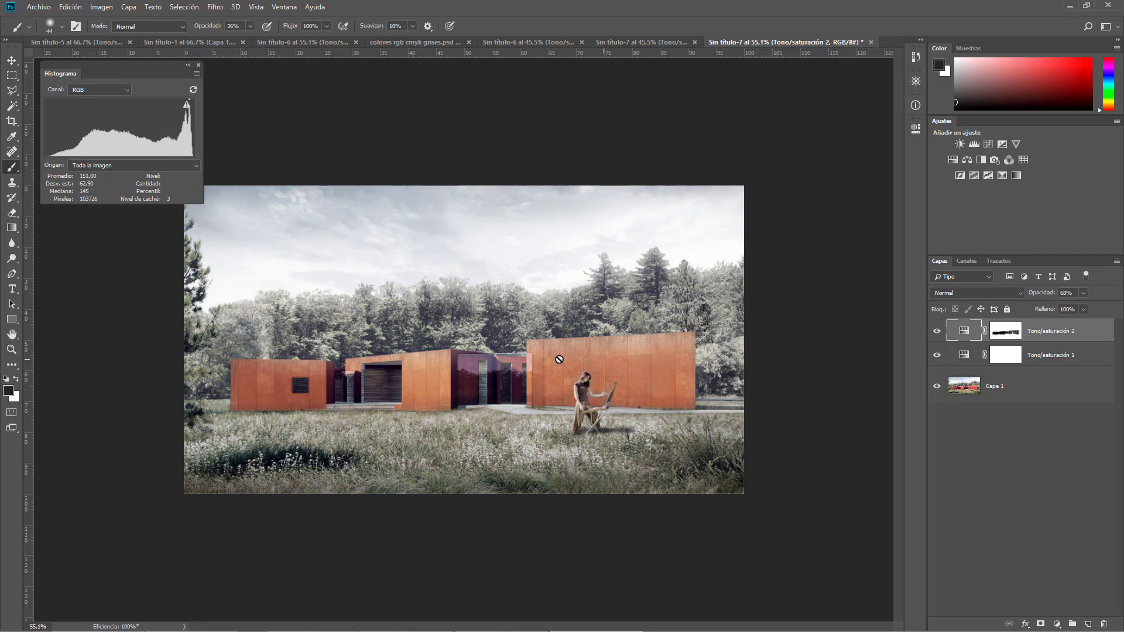
Step: Switch to the Sin título-8 document with the man and dog, and refresh its histogram
{"action": "left_click", "coordinate": [1006, 332]}
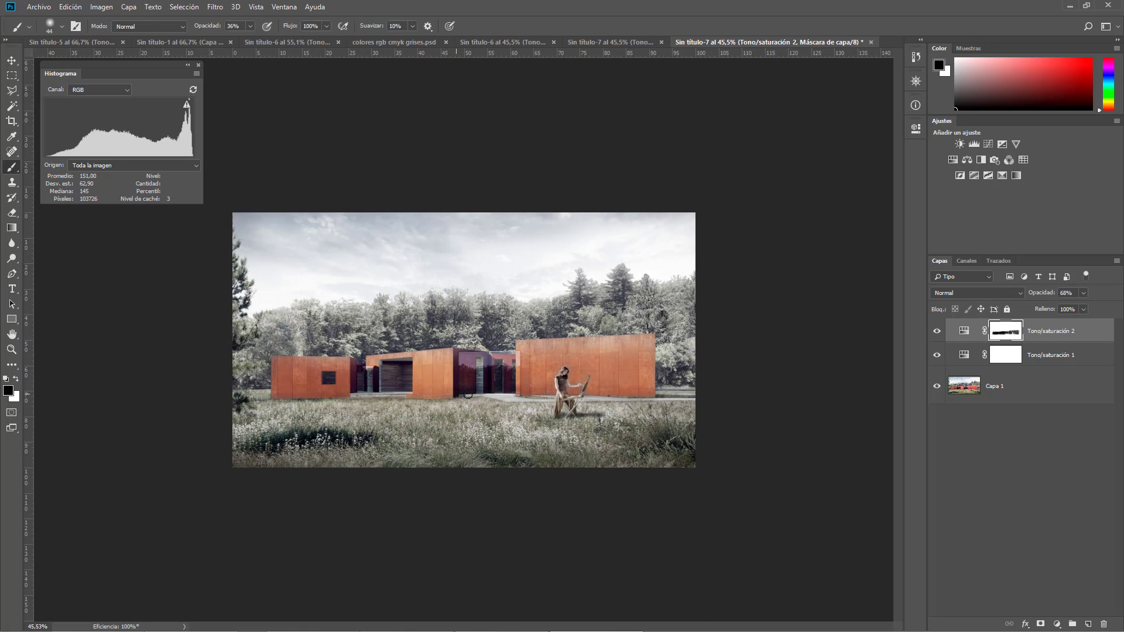
{"action": "key", "text": "ctrl+plus"}
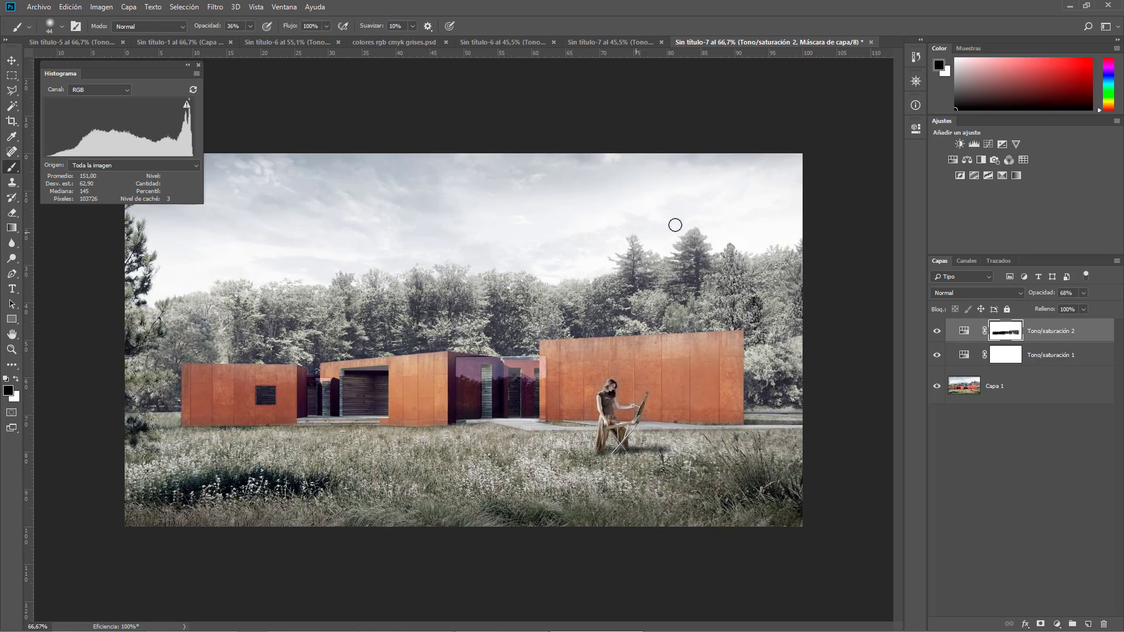
{"action": "double_click", "coordinate": [965, 356]}
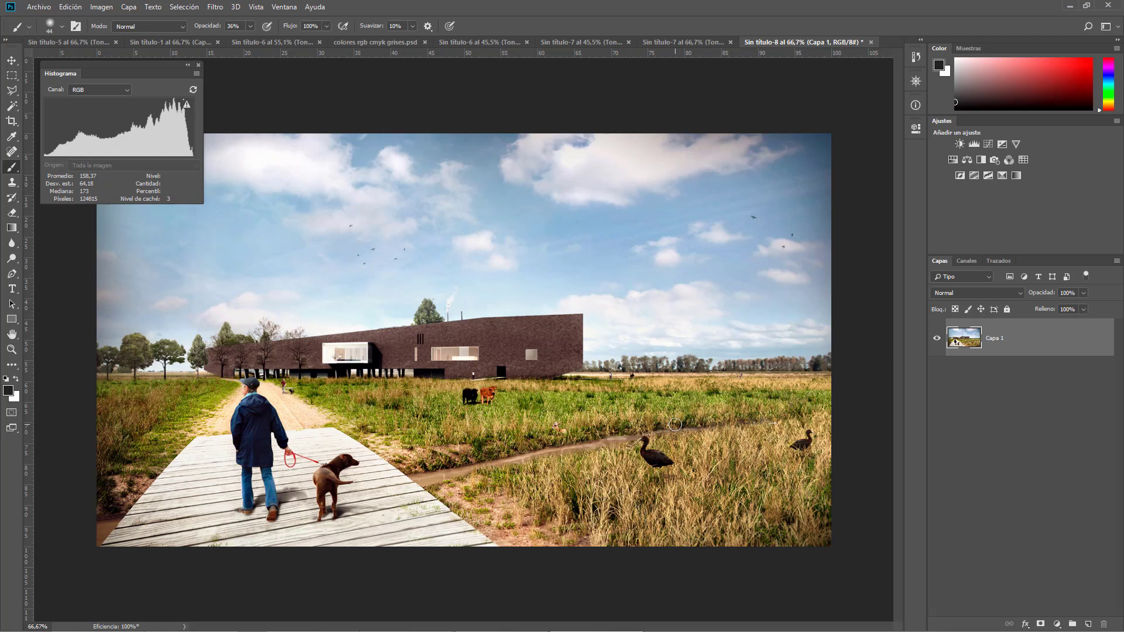
{"action": "scroll", "coordinate": [675, 424], "scroll_direction": "down", "scroll_amount": 1}
{"action": "left_click", "coordinate": [194, 89]}
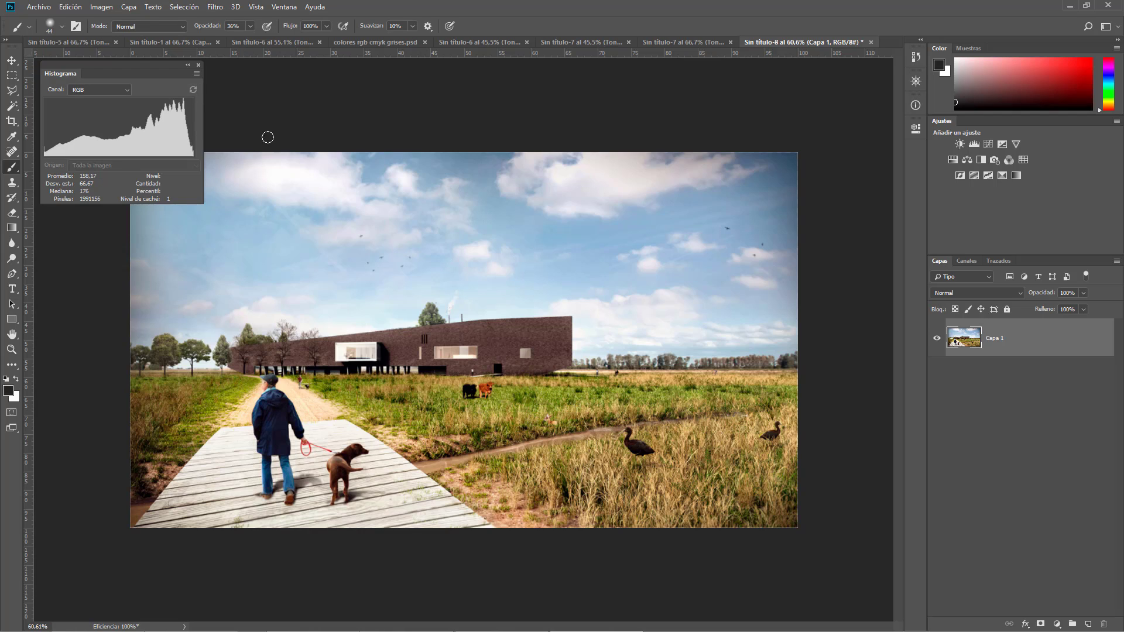
Step: Add a Tono/saturación adjustment layer and set the sky's Azules range to Saturación -40 and Luminosidad -25
{"action": "left_click", "coordinate": [952, 160]}
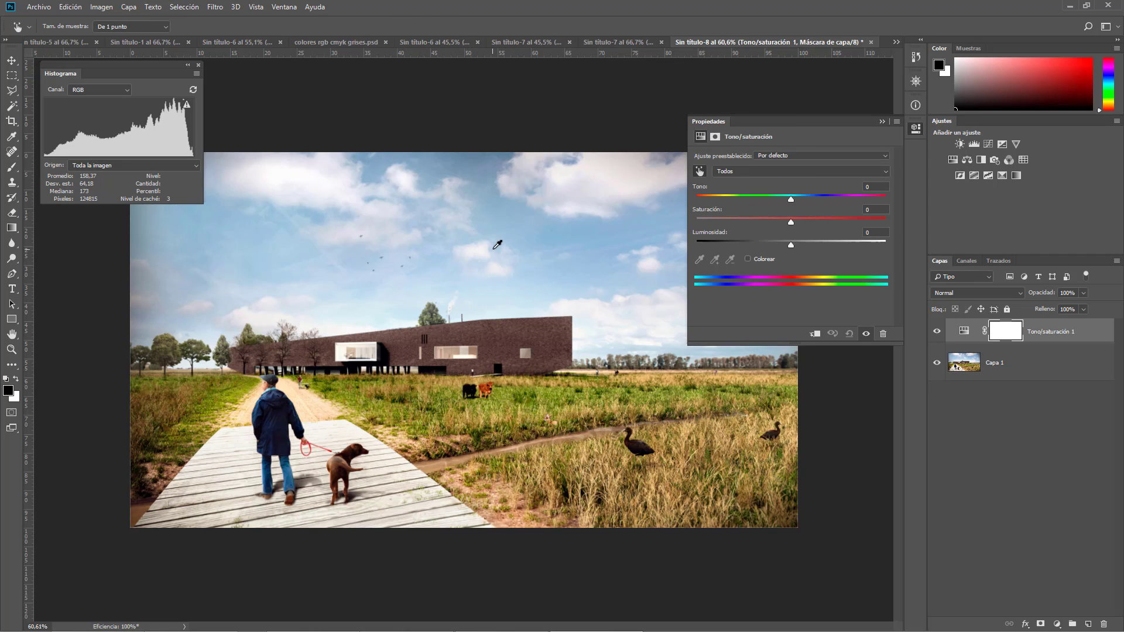
{"action": "mouse_move", "coordinate": [536, 242]}
{"action": "left_mouse_down"}
{"action": "mouse_move", "coordinate": [535, 232]}
{"action": "mouse_move", "coordinate": [514, 244]}
{"action": "left_mouse_up"}
{"action": "left_click_drag", "start_coordinate": [791, 244], "coordinate": [767, 245]}
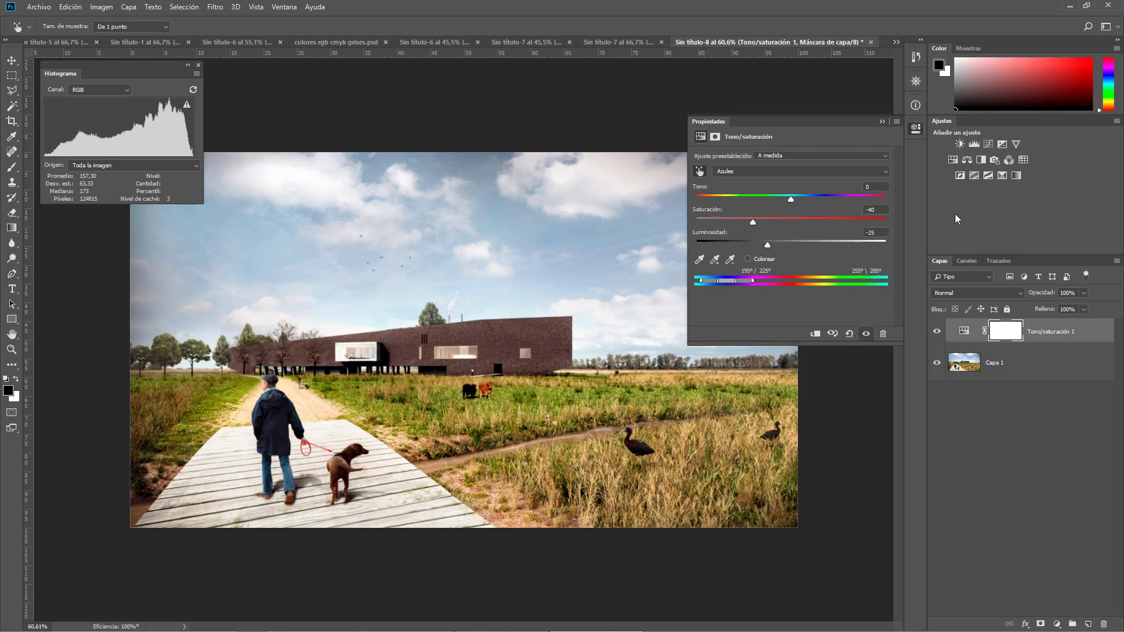
Step: Add a second Tono/saturación layer for the grass's Amarillos, widening the range to 91°/120°, with Tono -6 and Saturación -33
{"action": "left_click", "coordinate": [953, 161]}
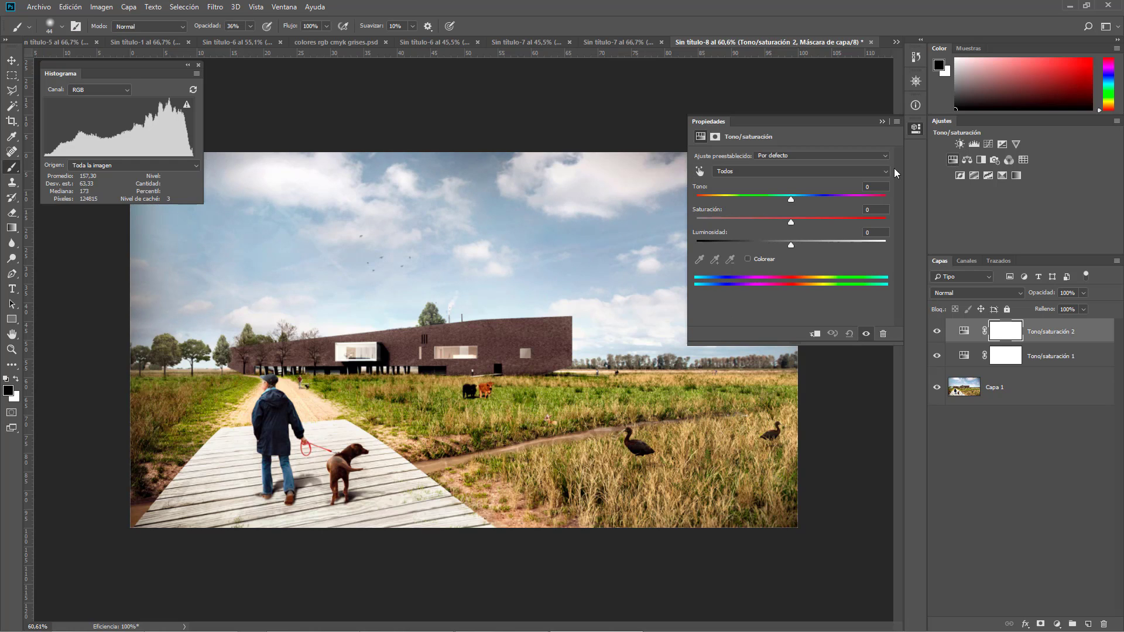
{"action": "left_click", "coordinate": [701, 171]}
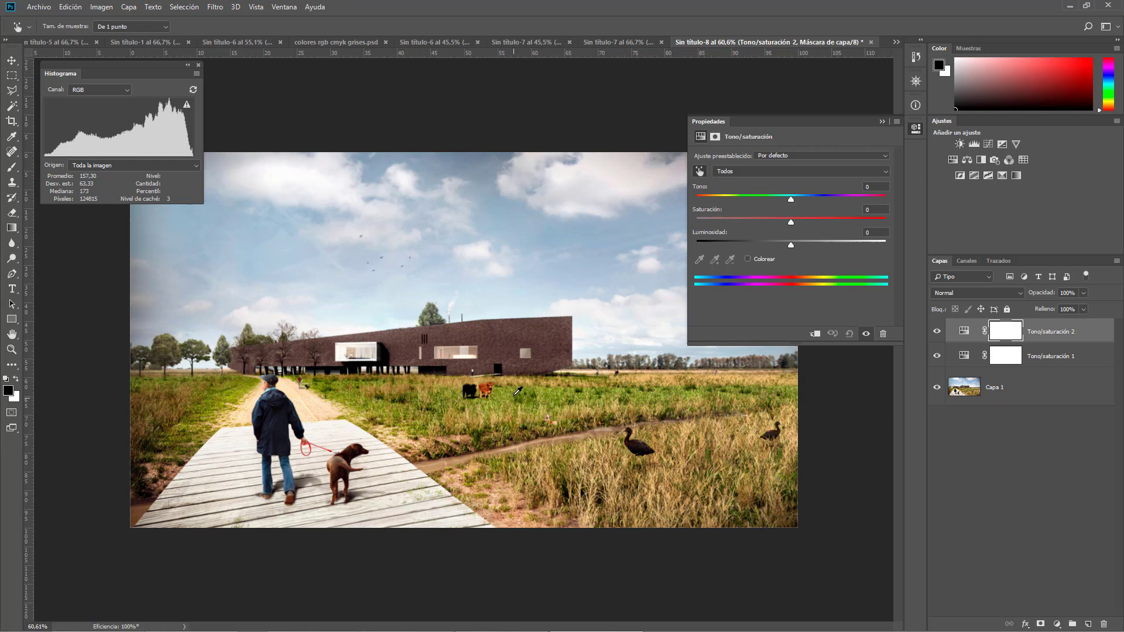
{"action": "left_click", "coordinate": [505, 394]}
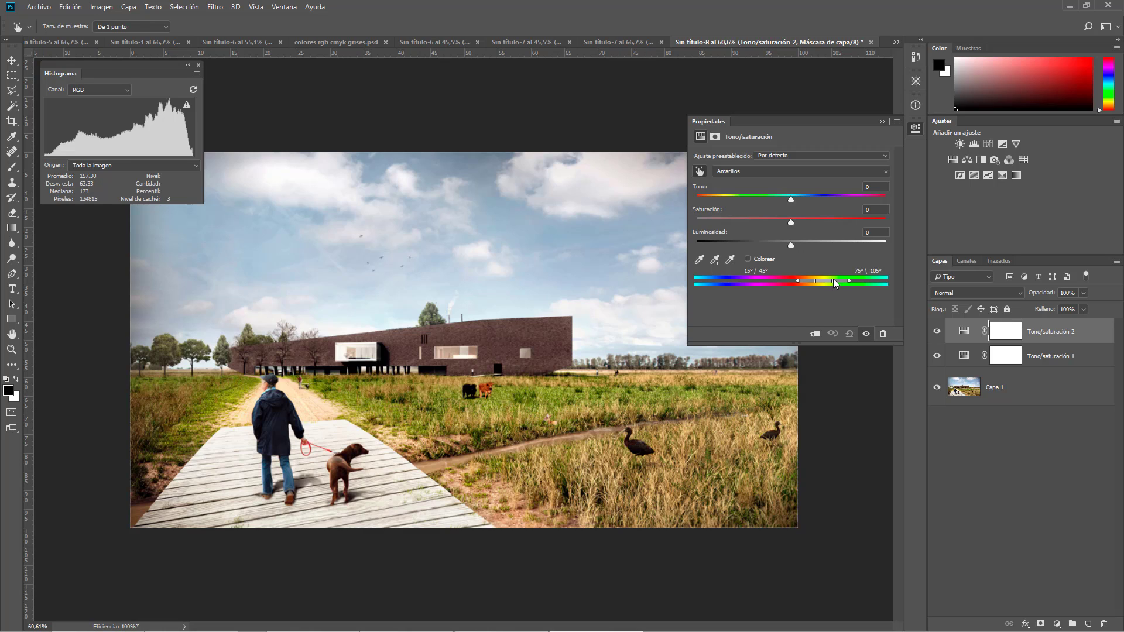
{"action": "mouse_move", "coordinate": [849, 279]}
{"action": "left_mouse_down"}
{"action": "mouse_move", "coordinate": [829, 280]}
{"action": "mouse_move", "coordinate": [857, 279]}
{"action": "left_mouse_up"}
{"action": "left_click_drag", "start_coordinate": [787, 197], "coordinate": [759, 223]}
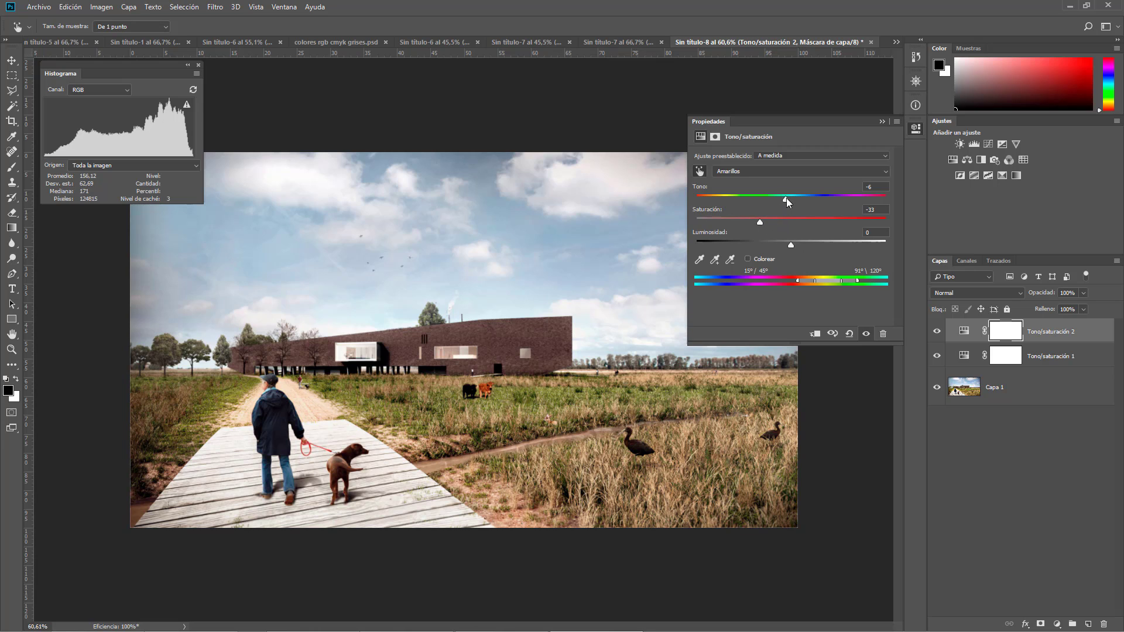
Step: Add a third Tono/saturación layer for the building's Rojos with Tono -1, Saturación -31 and Luminosidad -12
{"action": "left_click", "coordinate": [952, 159]}
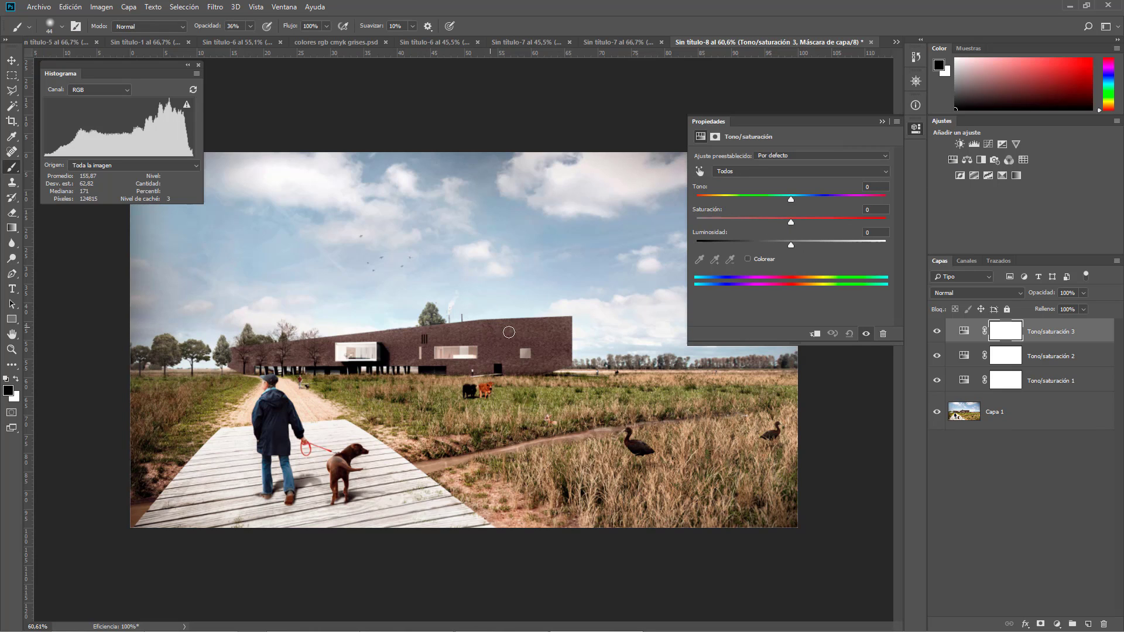
{"action": "left_click", "coordinate": [700, 171]}
{"action": "left_click", "coordinate": [502, 335]}
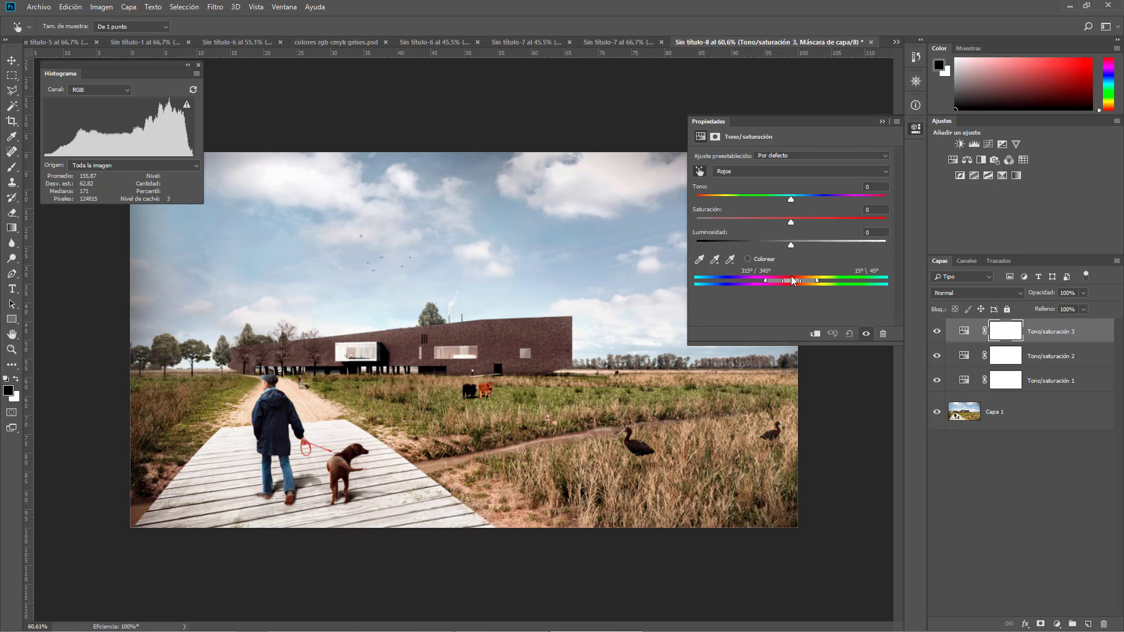
{"action": "mouse_move", "coordinate": [791, 222]}
{"action": "left_mouse_down"}
{"action": "mouse_move", "coordinate": [755, 223]}
{"action": "mouse_move", "coordinate": [803, 198]}
{"action": "mouse_move", "coordinate": [833, 199]}
{"action": "mouse_move", "coordinate": [785, 202]}
{"action": "left_mouse_up"}
{"action": "left_click_drag", "start_coordinate": [792, 241], "coordinate": [778, 245]}
{"action": "scroll", "coordinate": [562, 298], "scroll_direction": "down", "scroll_amount": 1}
{"action": "scroll", "coordinate": [561, 297], "scroll_direction": "up", "scroll_amount": 3}
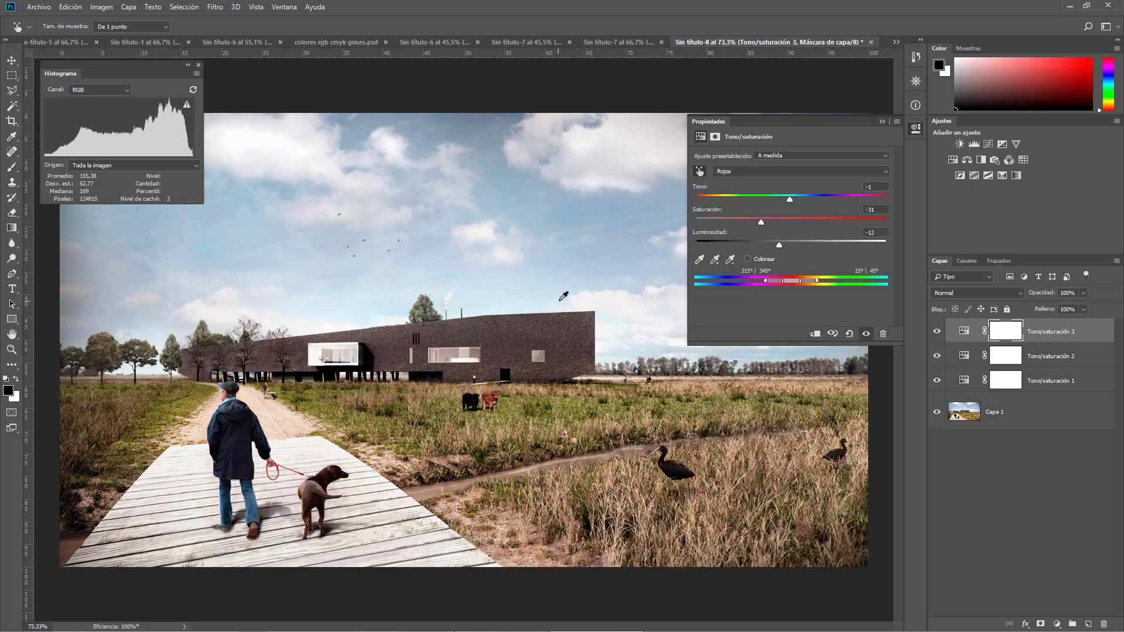
Step: Add an Intensidad adjustment layer and clip it to the Tono/saturación 3 layer
{"action": "left_click", "coordinate": [1016, 146]}
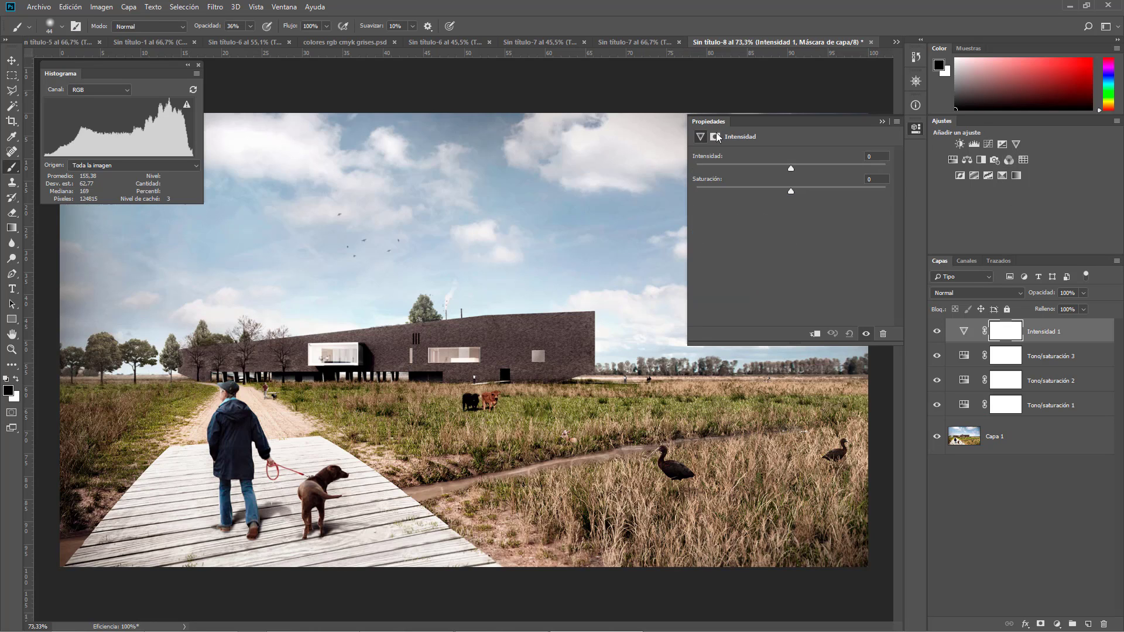
{"action": "key", "text": "b"}
{"action": "key", "text": "ctrl+minus"}
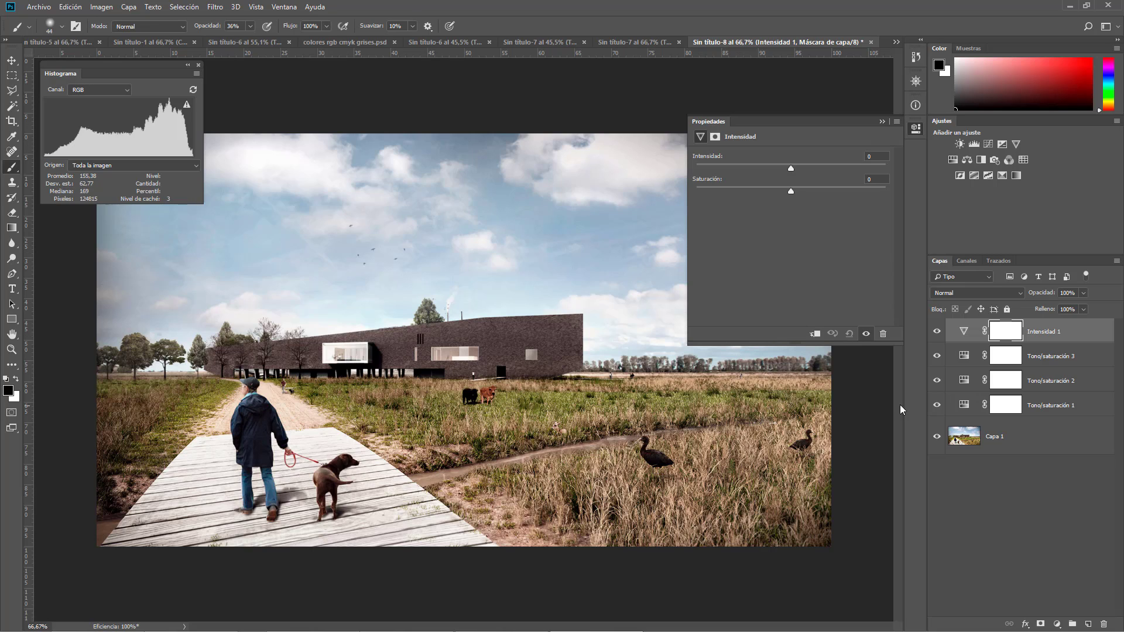
{"action": "left_click", "coordinate": [814, 334]}
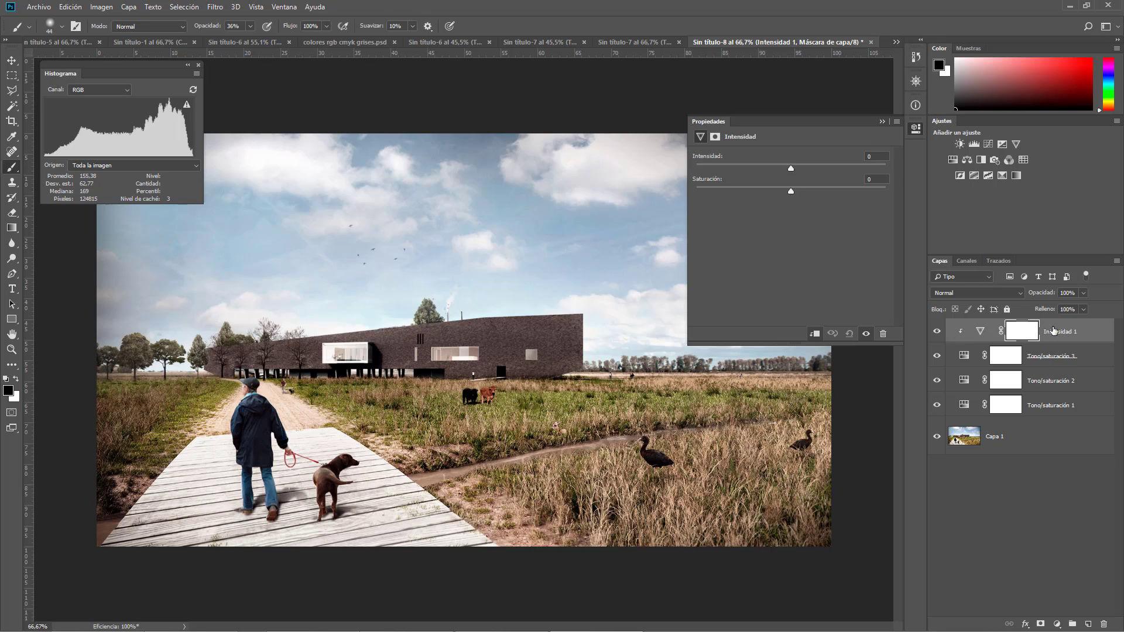